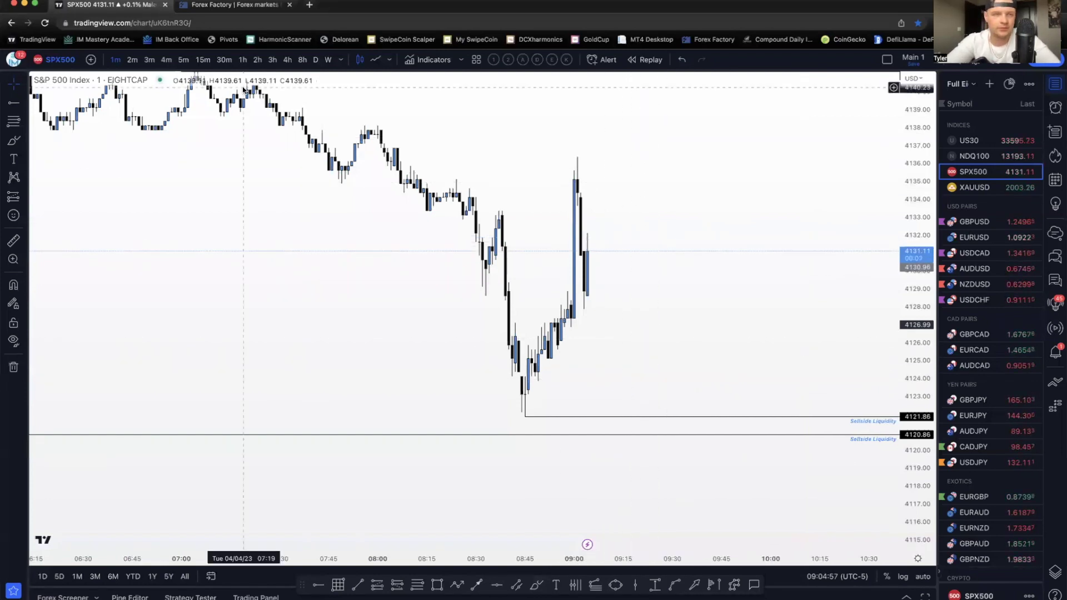
Switch the SPX500 chart to the 5-minute timeframe and shrink the money bag emoji below the sellside liquidity lines.
{"action": "left_click", "coordinate": [185, 60]}
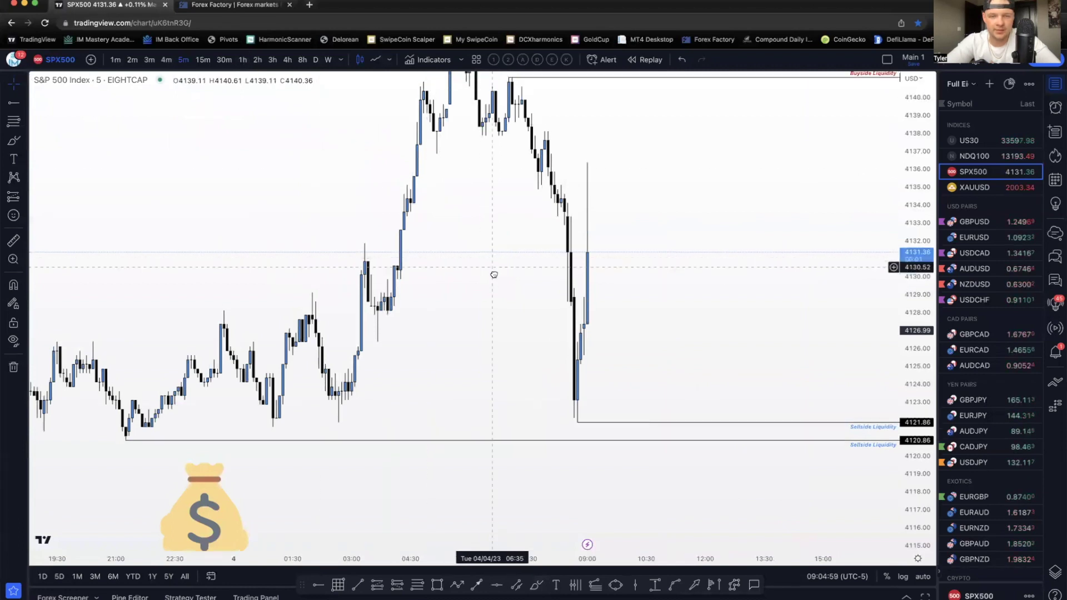
{"action": "left_click_drag", "start_coordinate": [919, 247], "coordinate": [919, 356]}
{"action": "scroll", "coordinate": [761, 325], "scroll_direction": "down", "scroll_amount": 3}
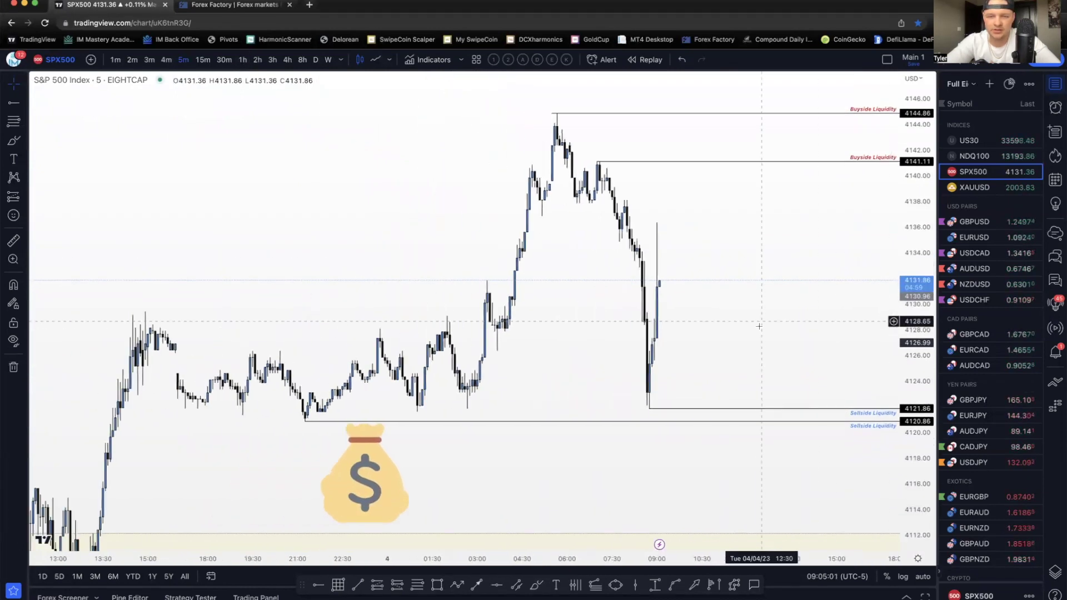
{"action": "left_click_drag", "start_coordinate": [414, 473], "coordinate": [367, 473]}
{"action": "left_click", "coordinate": [413, 473]}
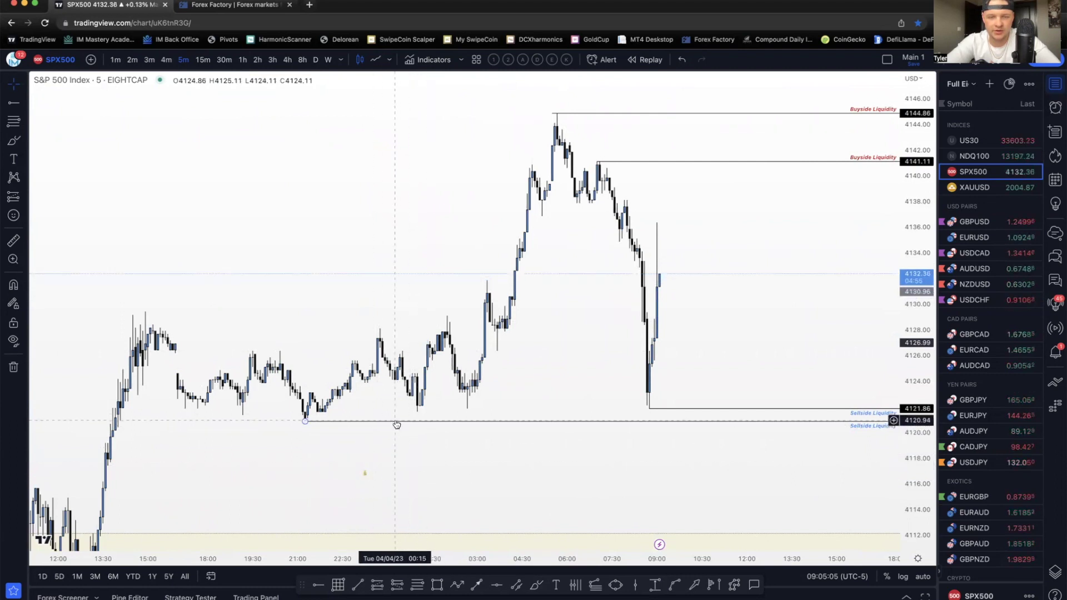
{"action": "left_click_drag", "start_coordinate": [300, 445], "coordinate": [245, 445]}
{"action": "left_click_drag", "start_coordinate": [508, 358], "coordinate": [437, 372]}
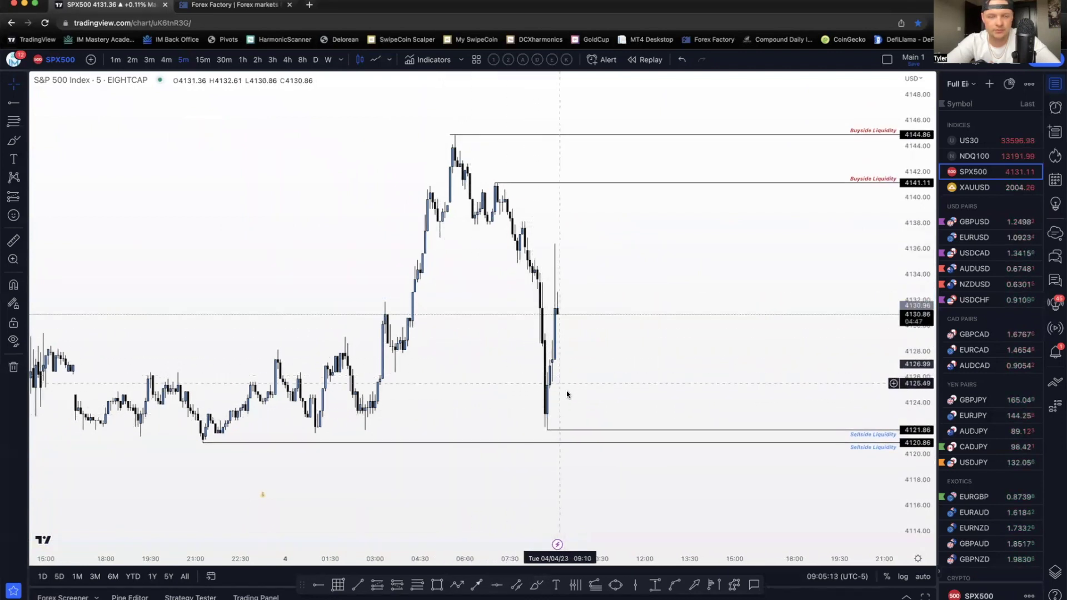
{"action": "scroll", "coordinate": [565, 374], "scroll_direction": "up", "scroll_amount": 2}
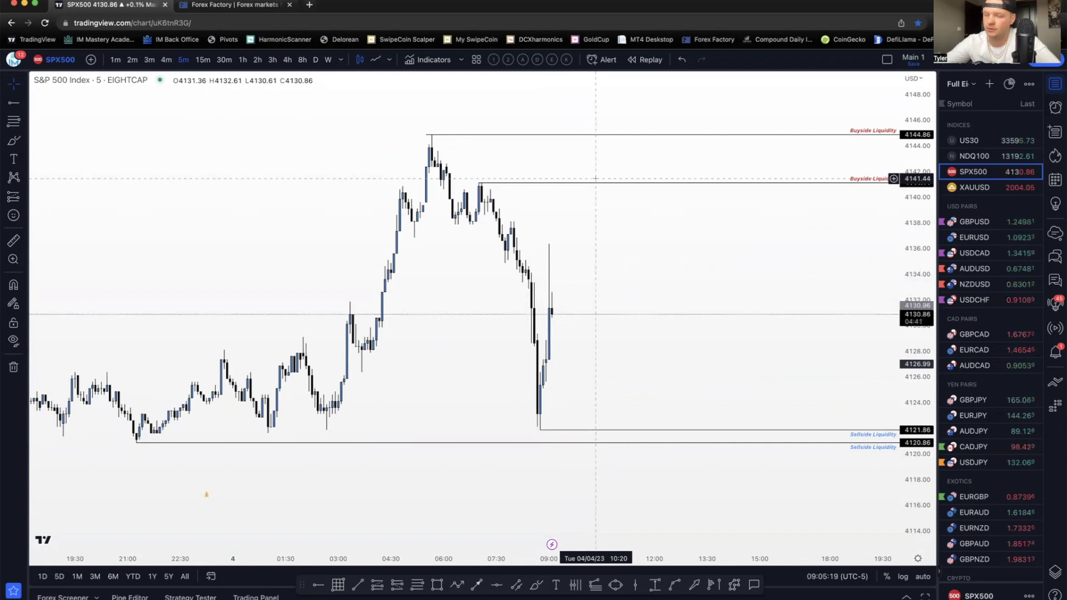
{"action": "scroll", "coordinate": [632, 217], "scroll_direction": "up", "scroll_amount": 2}
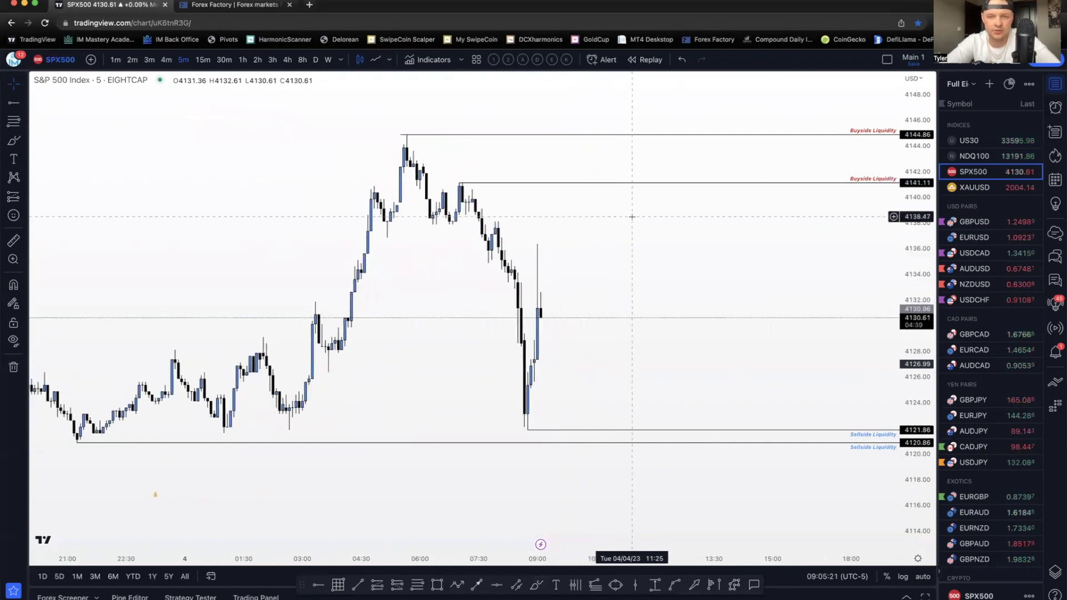
{"action": "left_click_drag", "start_coordinate": [624, 288], "coordinate": [624, 265]}
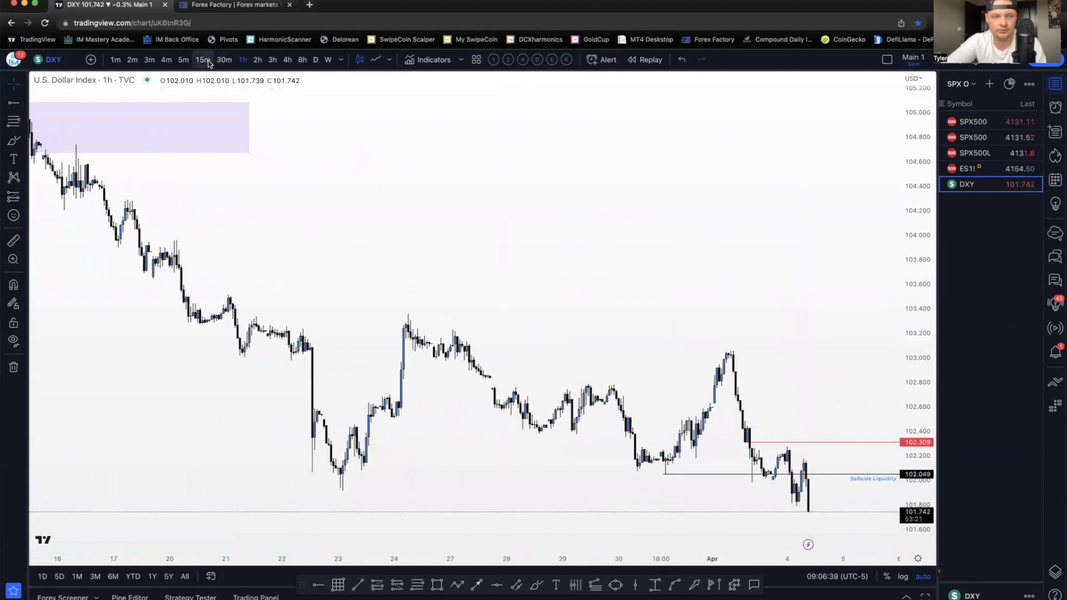
Draw a rectangle zone from about 101.57 to 101.85 on the 4-hour U.S. Dollar Index chart and apply a saved drawing template.
{"action": "left_click", "coordinate": [288, 61]}
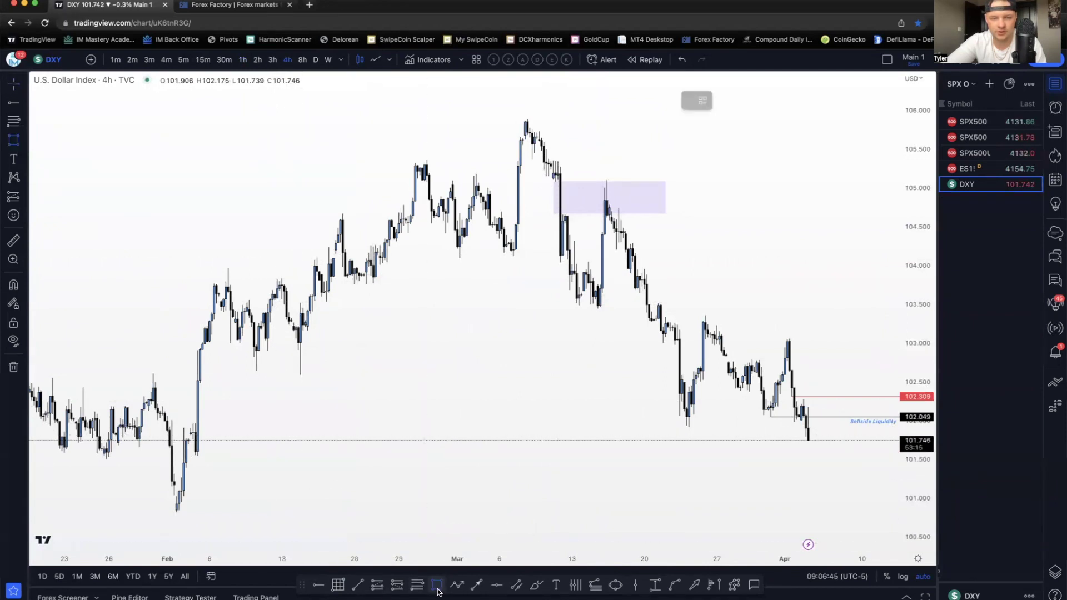
{"action": "left_click_drag", "start_coordinate": [195, 432], "coordinate": [843, 454]}
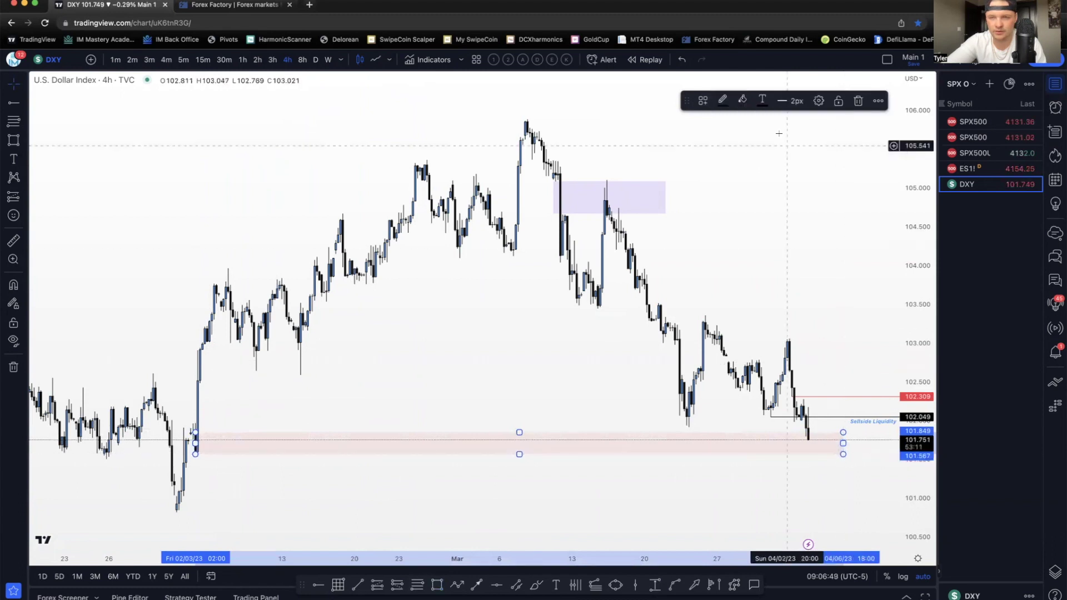
{"action": "left_click", "coordinate": [713, 102]}
{"action": "left_click", "coordinate": [714, 231]}
{"action": "scroll", "coordinate": [789, 248], "scroll_direction": "up", "scroll_amount": 2}
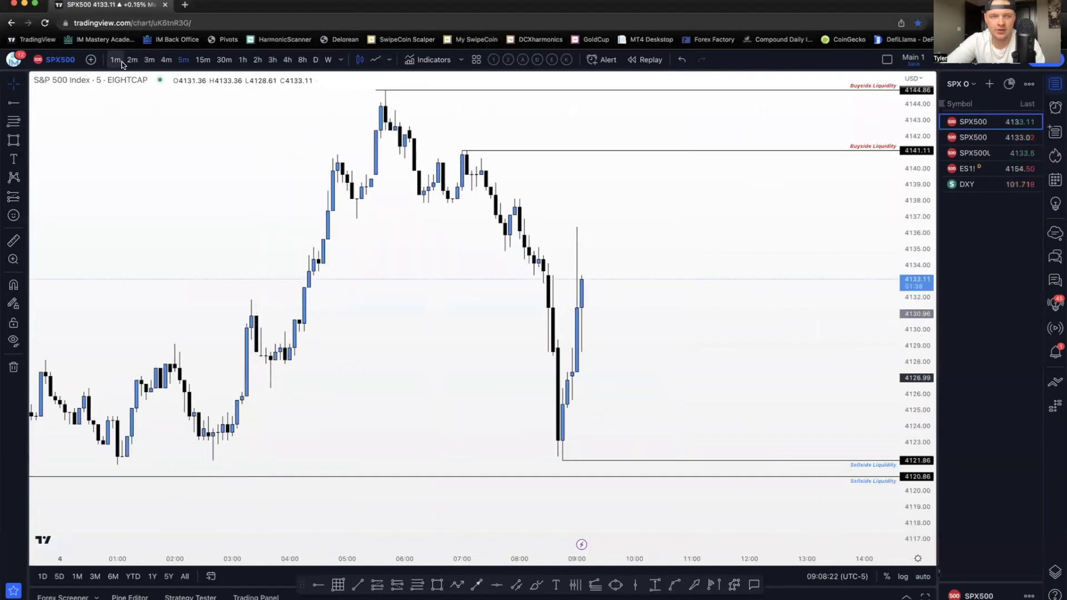
Add a horizontal ray at the 09:00 swing high, about 4136.35, on the 1-minute SPX500 chart and apply the Buyside Liquidity template.
{"action": "left_click", "coordinate": [13, 103]}
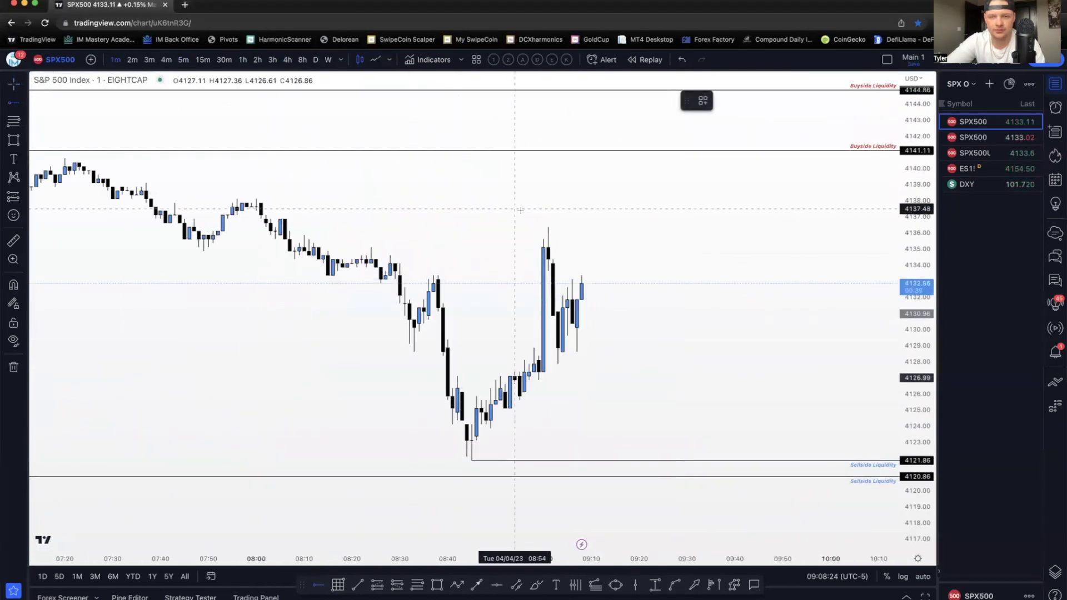
{"action": "left_click", "coordinate": [544, 227]}
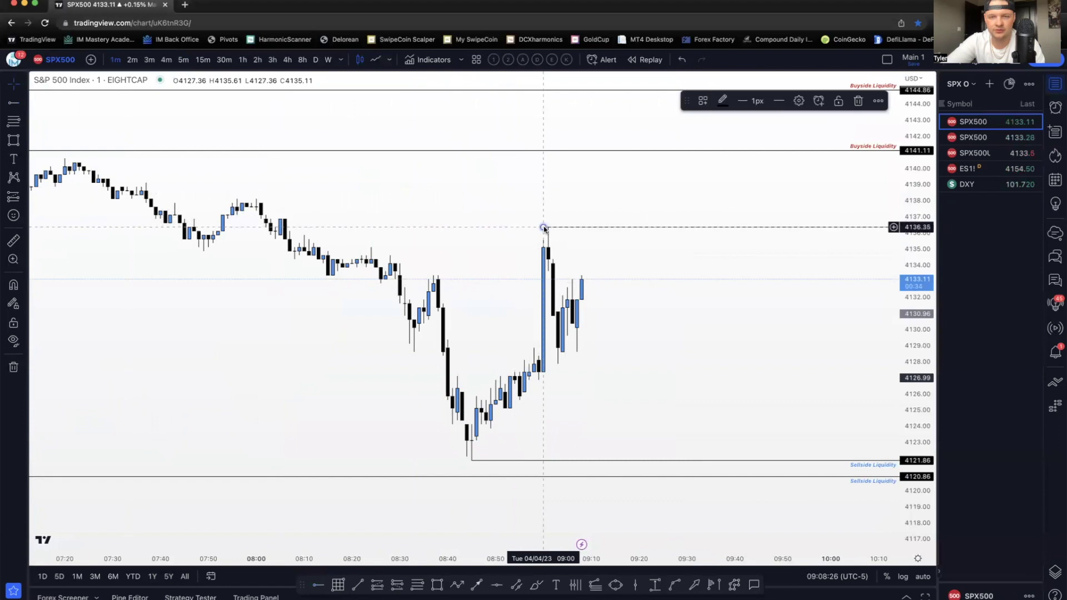
{"action": "left_click", "coordinate": [703, 100]}
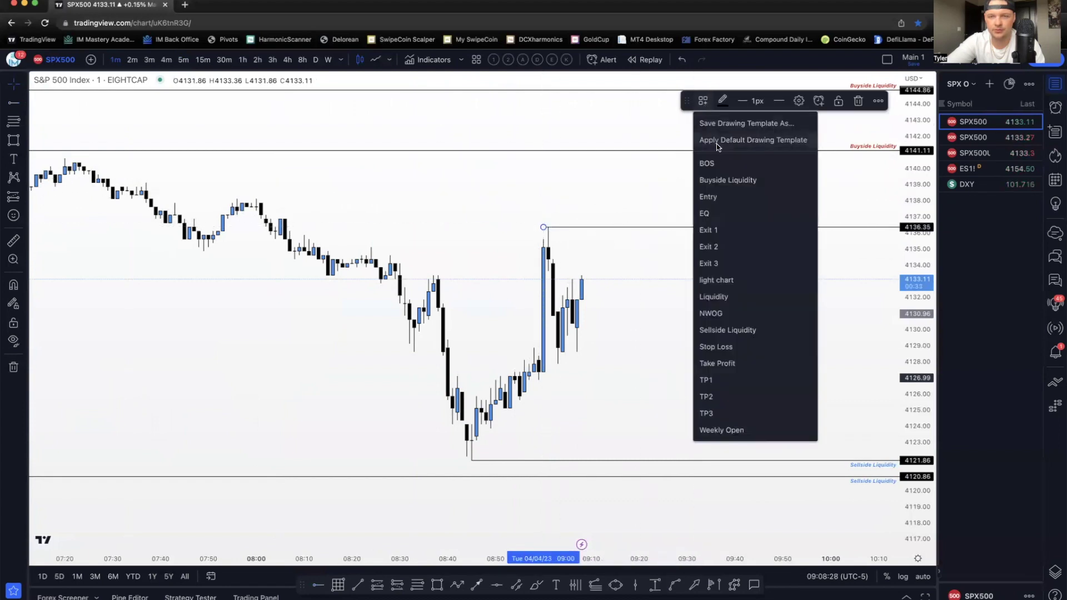
{"action": "left_click", "coordinate": [711, 180]}
Examine the 1-minute SPX500 price action between the buyside and sellside liquidity lines.
{"action": "scroll", "coordinate": [727, 302], "scroll_direction": "down", "scroll_amount": 3}
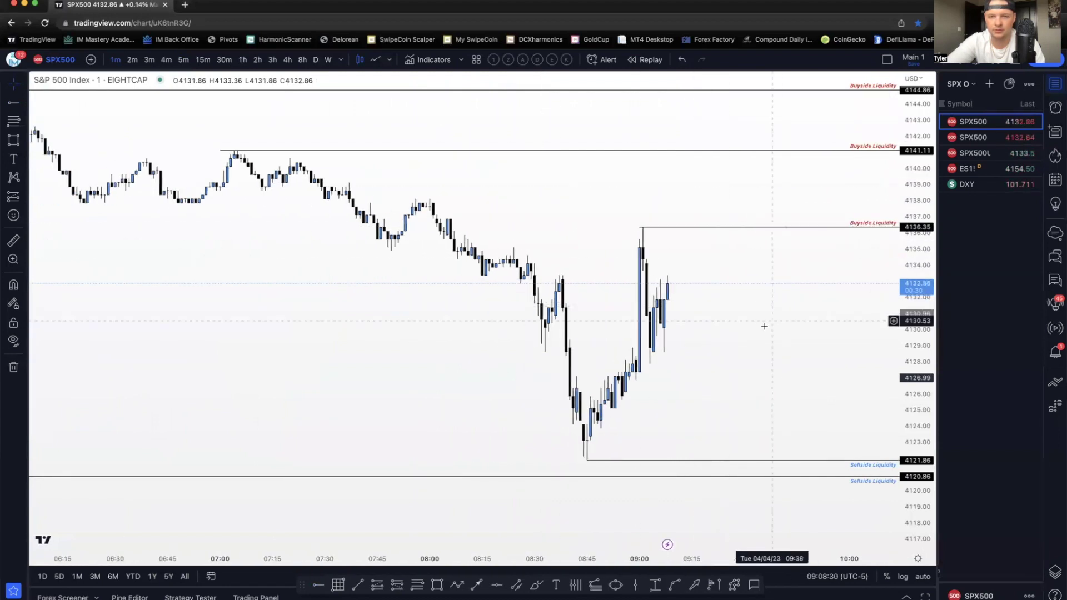
{"action": "left_click_drag", "start_coordinate": [764, 327], "coordinate": [734, 345]}
{"action": "scroll", "coordinate": [720, 333], "scroll_direction": "down", "scroll_amount": 1}
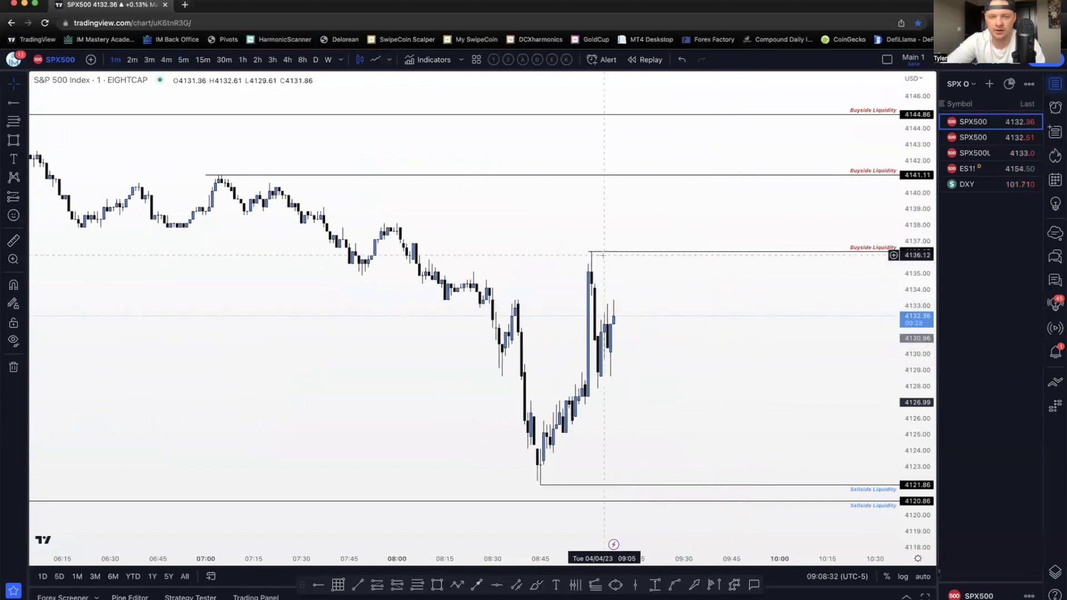
{"action": "left_click_drag", "start_coordinate": [565, 211], "coordinate": [537, 159]}
{"action": "scroll", "coordinate": [583, 183], "scroll_direction": "up", "scroll_amount": 2}
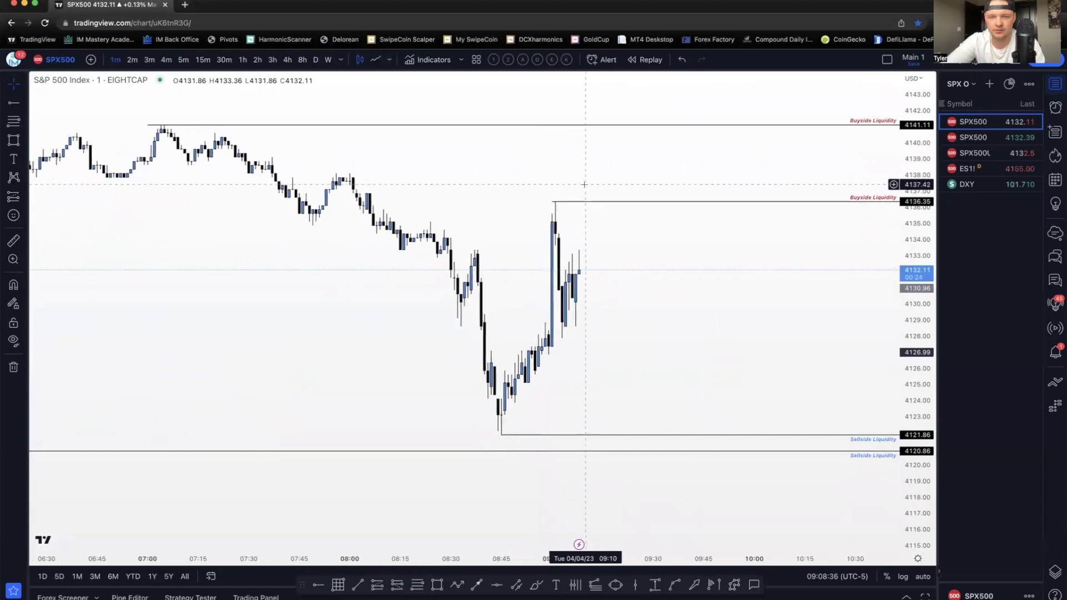
{"action": "left_click_drag", "start_coordinate": [603, 268], "coordinate": [602, 293]}
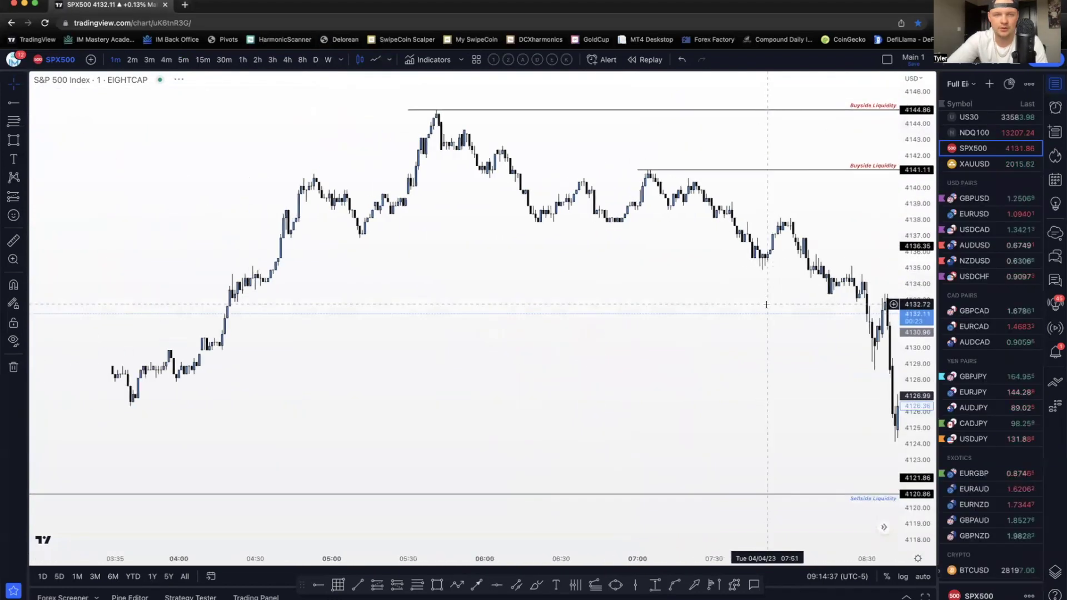
{"action": "scroll", "coordinate": [769, 289], "scroll_direction": "up", "scroll_amount": 2}
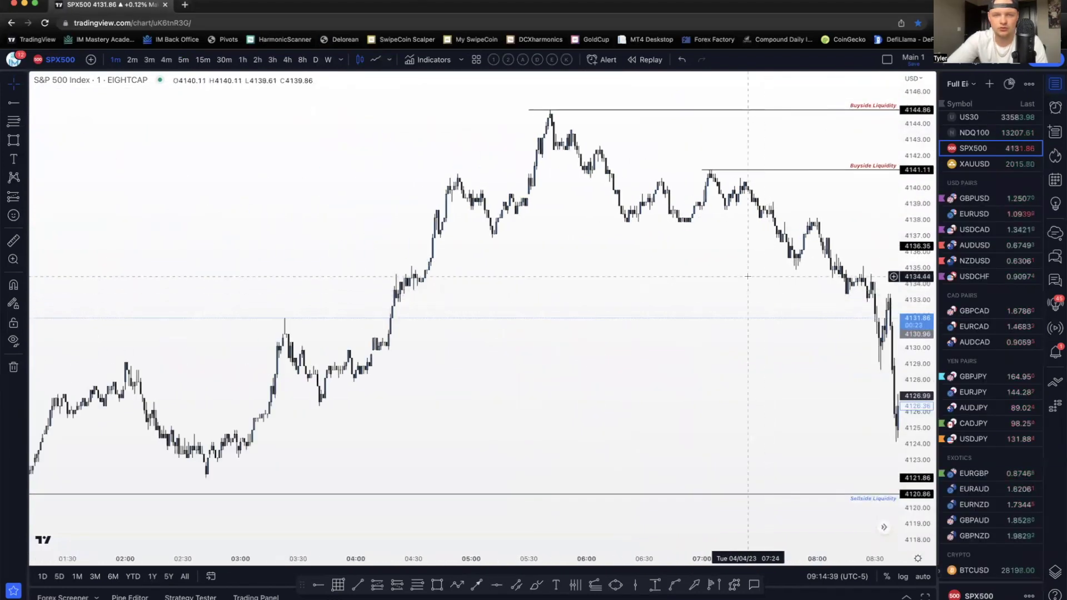
{"action": "scroll", "coordinate": [748, 276], "scroll_direction": "up", "scroll_amount": 3}
{"action": "scroll", "coordinate": [748, 276], "scroll_direction": "right", "scroll_amount": 2}
{"action": "left_click_drag", "start_coordinate": [829, 285], "coordinate": [667, 286]}
{"action": "scroll", "coordinate": [667, 286], "scroll_direction": "right", "scroll_amount": 3}
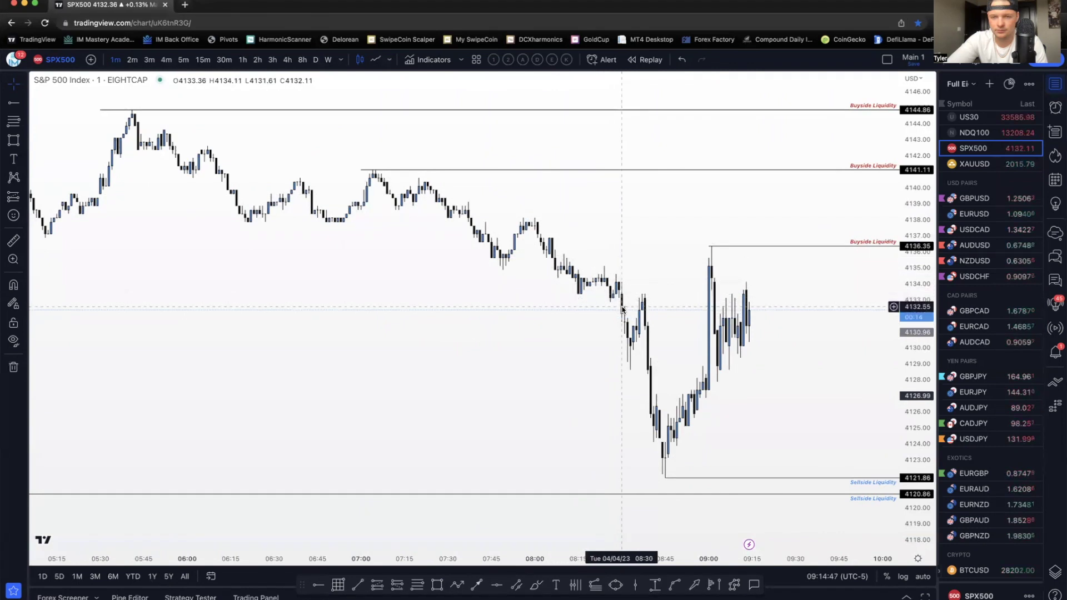
{"action": "scroll", "coordinate": [639, 317], "scroll_direction": "right", "scroll_amount": 3}
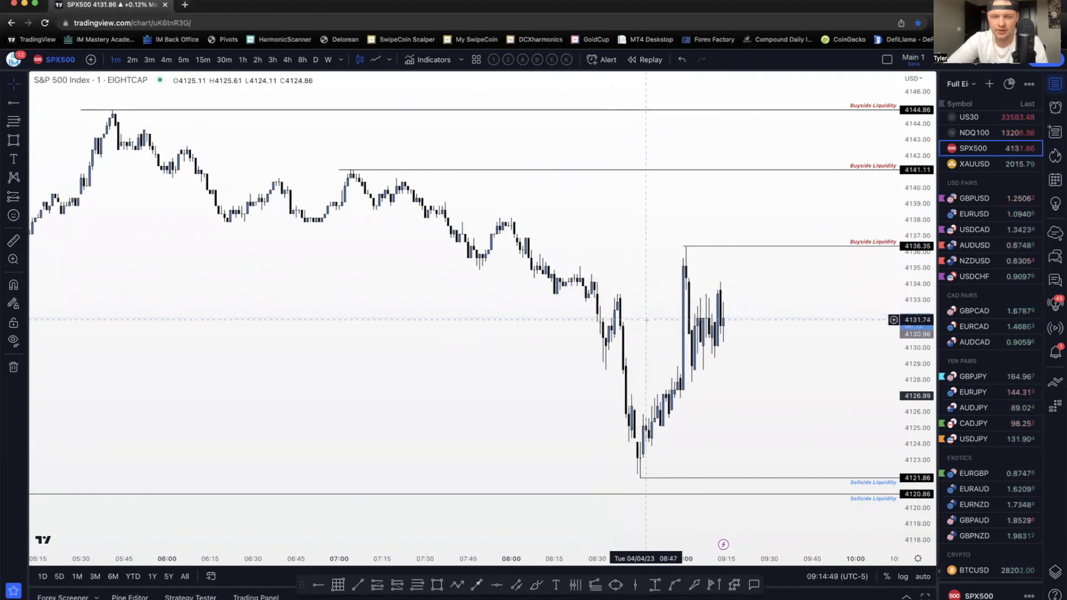
{"action": "left_click_drag", "start_coordinate": [917, 407], "coordinate": [905, 284]}
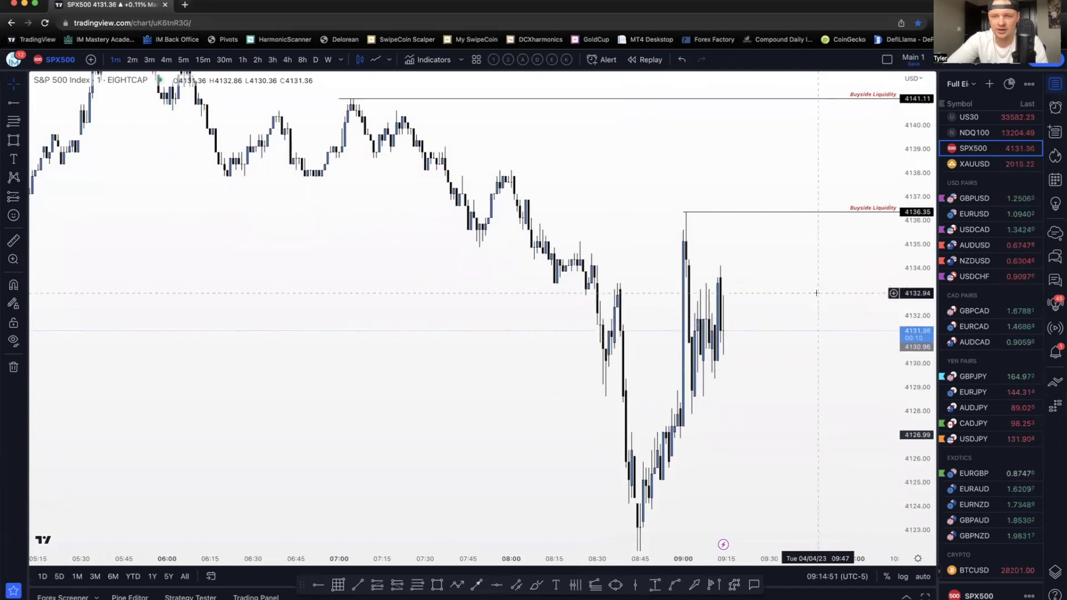
{"action": "scroll", "coordinate": [804, 317], "scroll_direction": "up", "scroll_amount": 1}
{"action": "left_click_drag", "start_coordinate": [799, 331], "coordinate": [795, 271]}
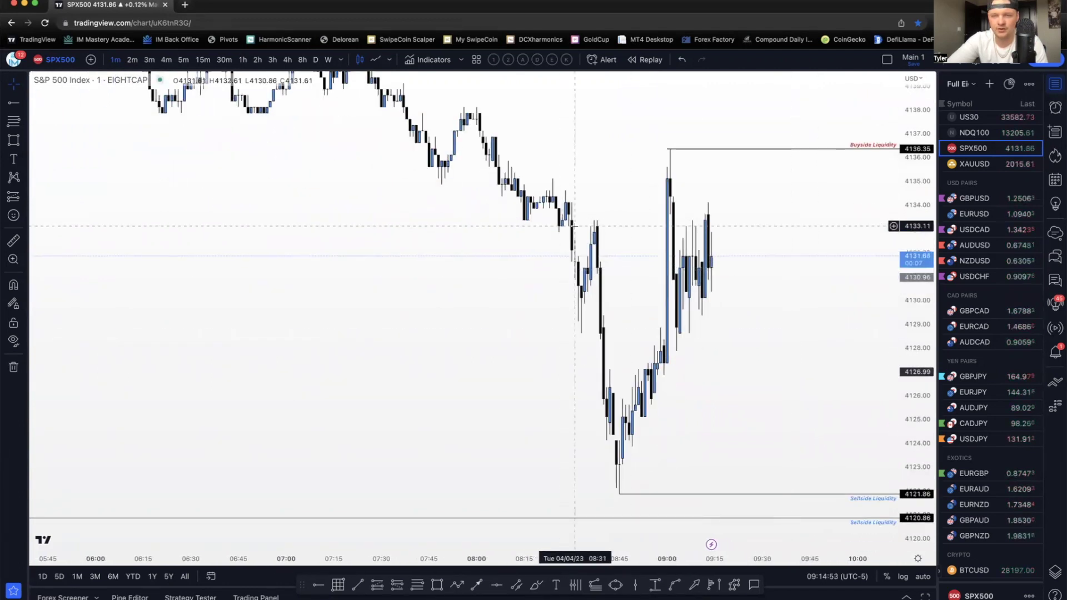
Draw a rectangle from about 4133.1 to 4134.1 over the 1-minute candles around 08:30.
{"action": "left_click", "coordinate": [12, 144]}
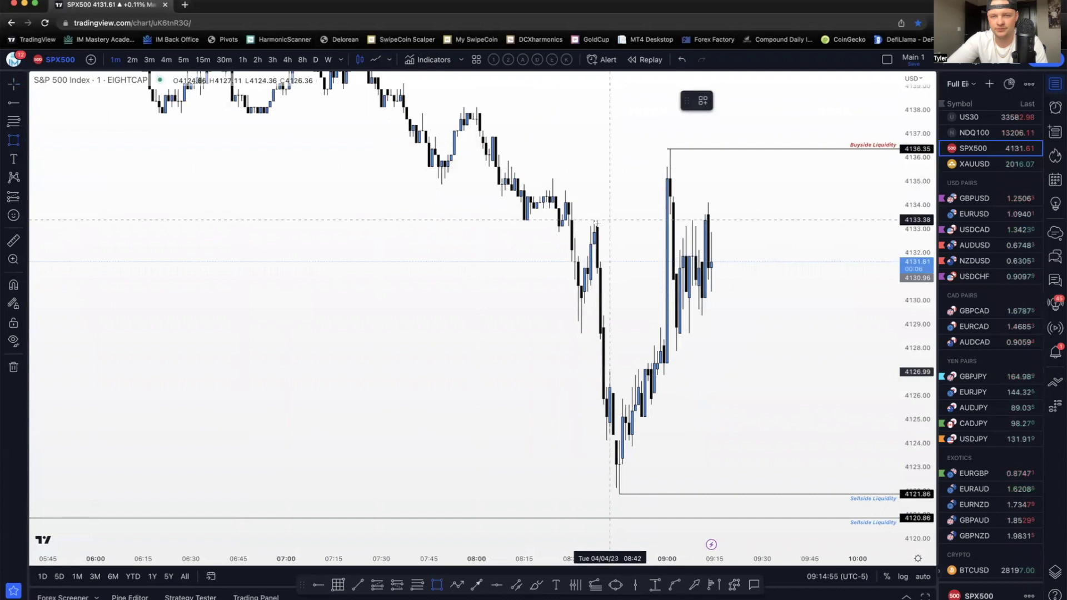
{"action": "left_click_drag", "start_coordinate": [559, 225], "coordinate": [625, 203]}
{"action": "left_click", "coordinate": [622, 185]}
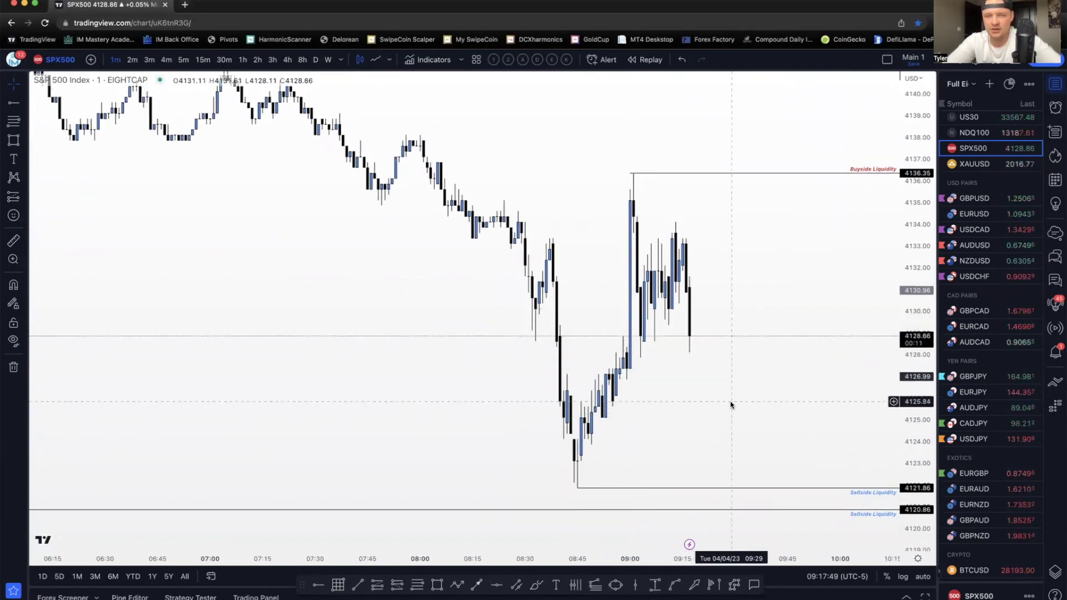
Examine the 1-minute SPX500 move from the 09:00 high toward the two sellside liquidity lines.
{"action": "left_click_drag", "start_coordinate": [732, 423], "coordinate": [677, 418]}
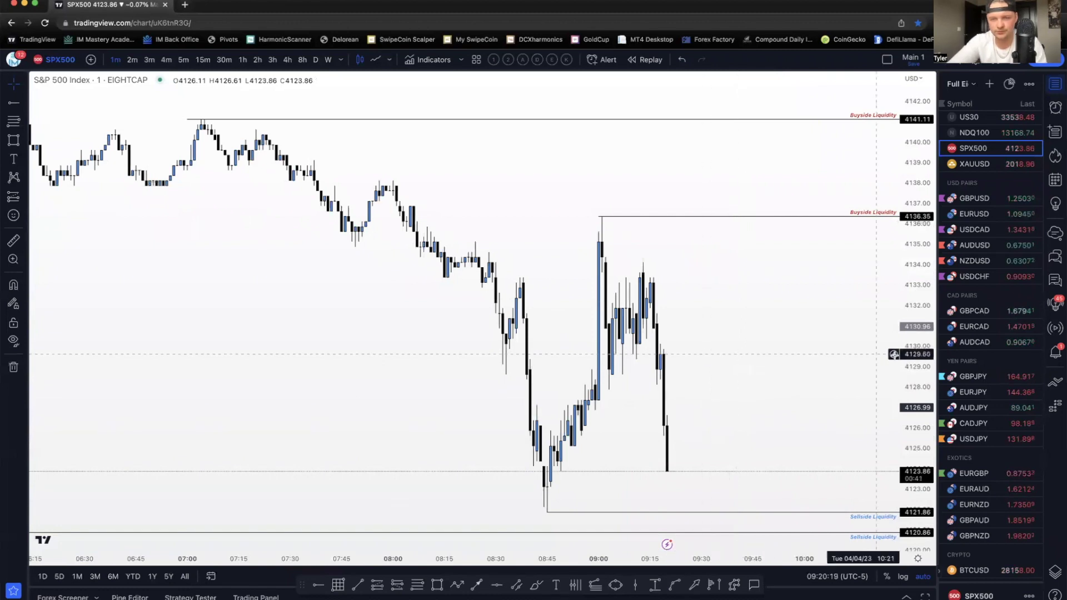
{"action": "scroll", "coordinate": [779, 362], "scroll_direction": "down", "scroll_amount": 1}
{"action": "left_click_drag", "start_coordinate": [784, 350], "coordinate": [773, 269]}
{"action": "scroll", "coordinate": [773, 269], "scroll_direction": "down", "scroll_amount": 2}
{"action": "left_click_drag", "start_coordinate": [377, 311], "coordinate": [283, 321]}
{"action": "left_click_drag", "start_coordinate": [658, 340], "coordinate": [649, 360]}
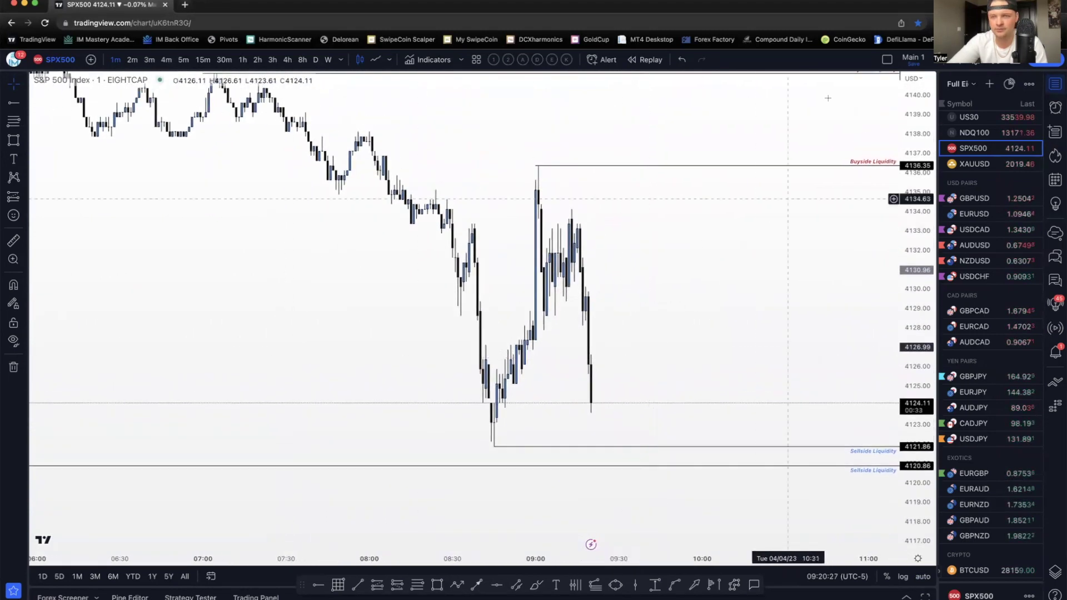
{"action": "left_click", "coordinate": [544, 448]}
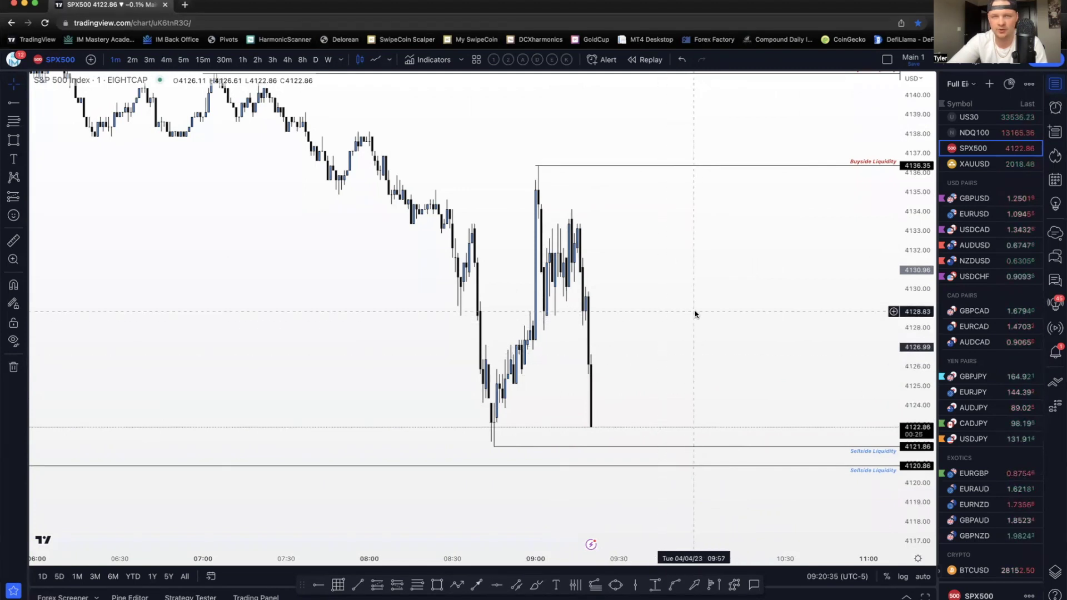
{"action": "scroll", "coordinate": [701, 314], "scroll_direction": "down", "scroll_amount": 3}
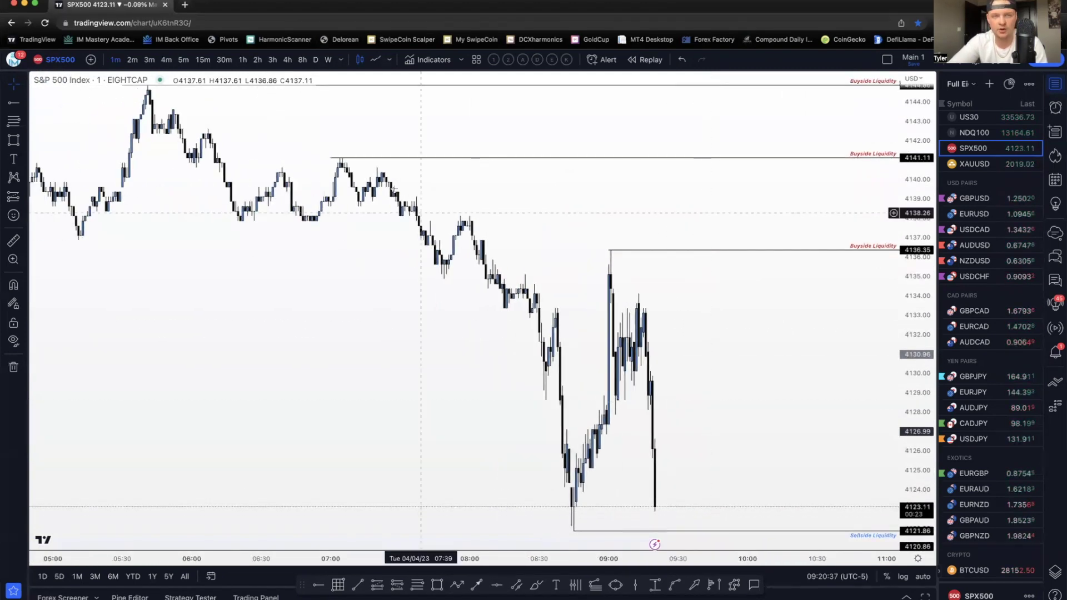
{"action": "scroll", "coordinate": [879, 527], "scroll_direction": "up", "scroll_amount": 1}
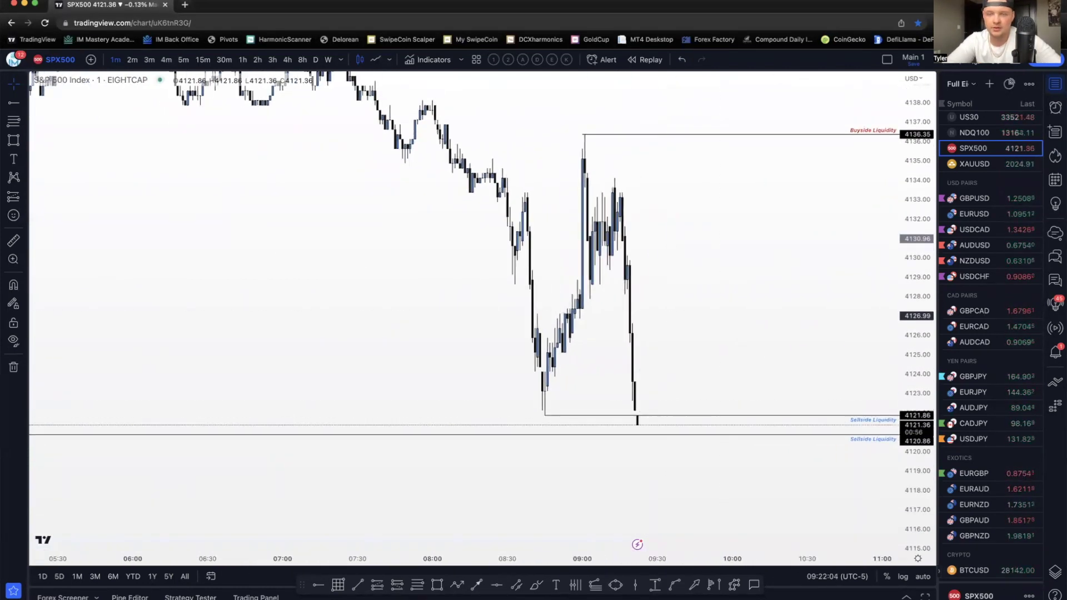
Draw a rectangle zone from about 4119.19 to 4120.43 on the 15-minute SPX500 chart and shade it green with a saved drawing template.
{"action": "scroll", "coordinate": [815, 405], "scroll_direction": "up", "scroll_amount": 2}
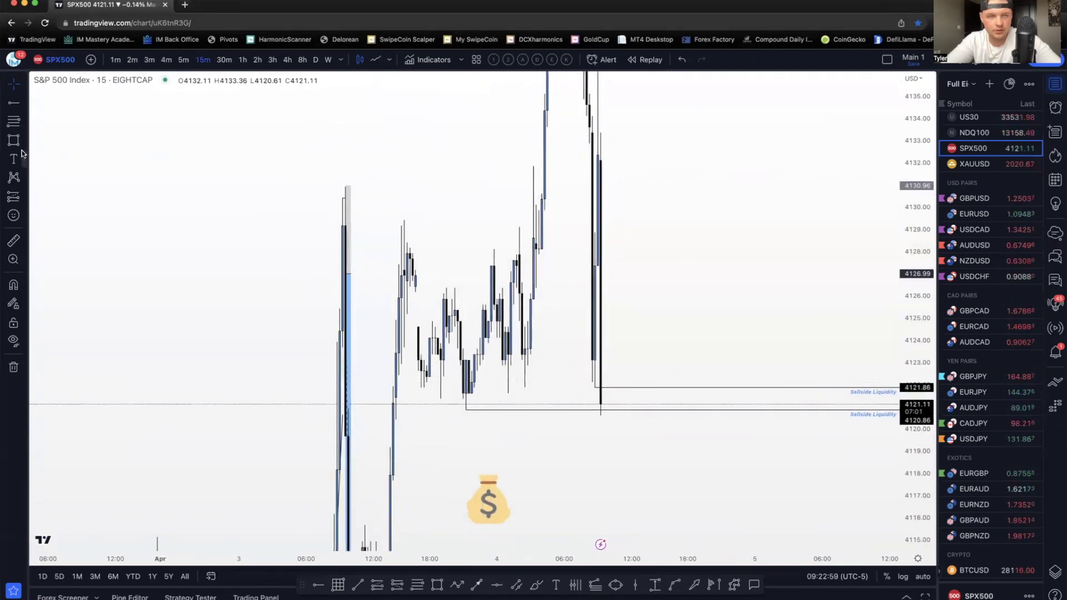
{"action": "mouse_move", "coordinate": [392, 447]}
{"action": "left_mouse_down"}
{"action": "mouse_move", "coordinate": [611, 439]}
{"action": "mouse_move", "coordinate": [693, 419]}
{"action": "left_mouse_up"}
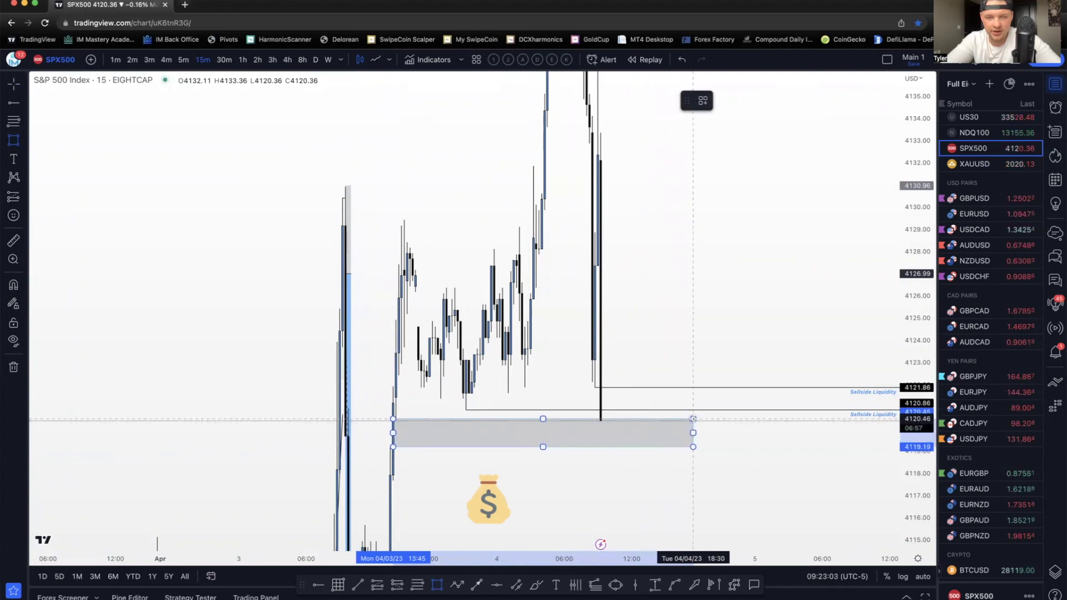
{"action": "left_click", "coordinate": [693, 419]}
{"action": "left_click", "coordinate": [703, 101]}
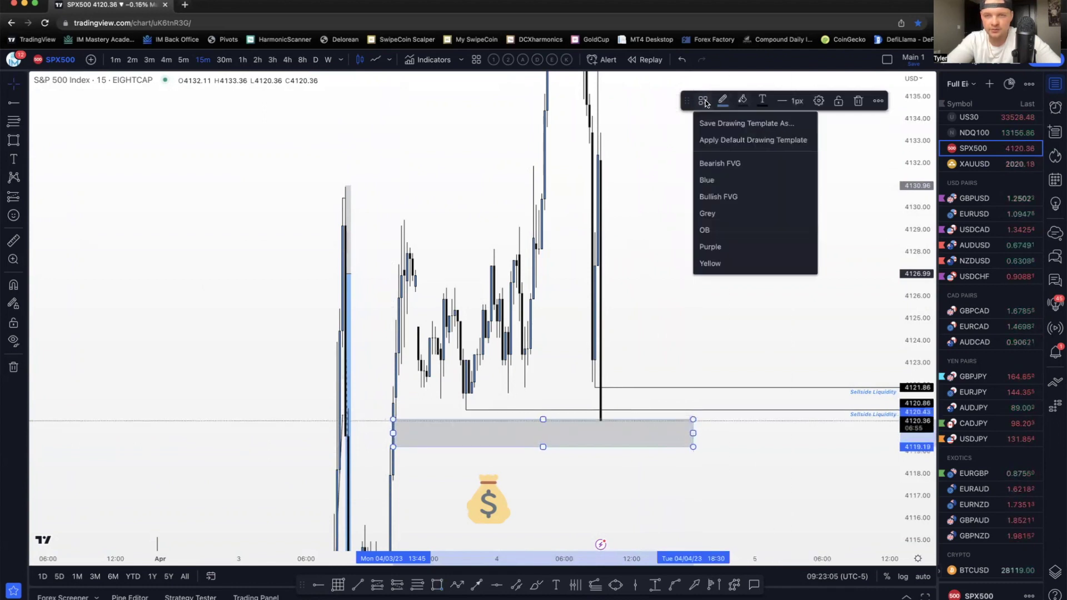
{"action": "left_click", "coordinate": [723, 197]}
{"action": "left_click", "coordinate": [704, 229]}
{"action": "scroll", "coordinate": [802, 429], "scroll_direction": "down", "scroll_amount": 2}
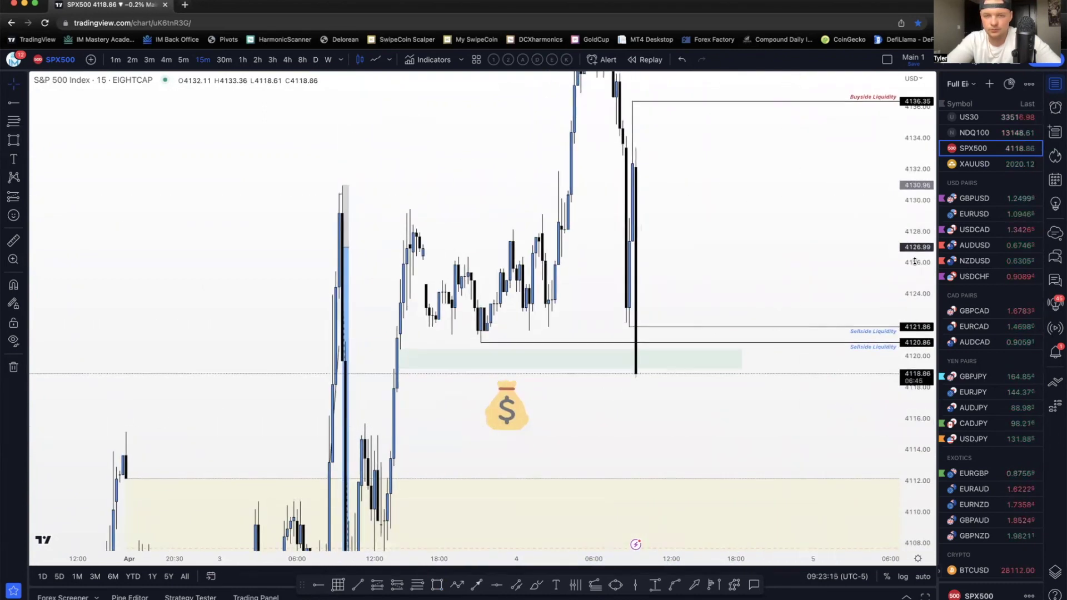
Switch the SPX500 chart to the 1-minute timeframe and review price around the sellside liquidity lines and green zones.
{"action": "left_click", "coordinate": [115, 59]}
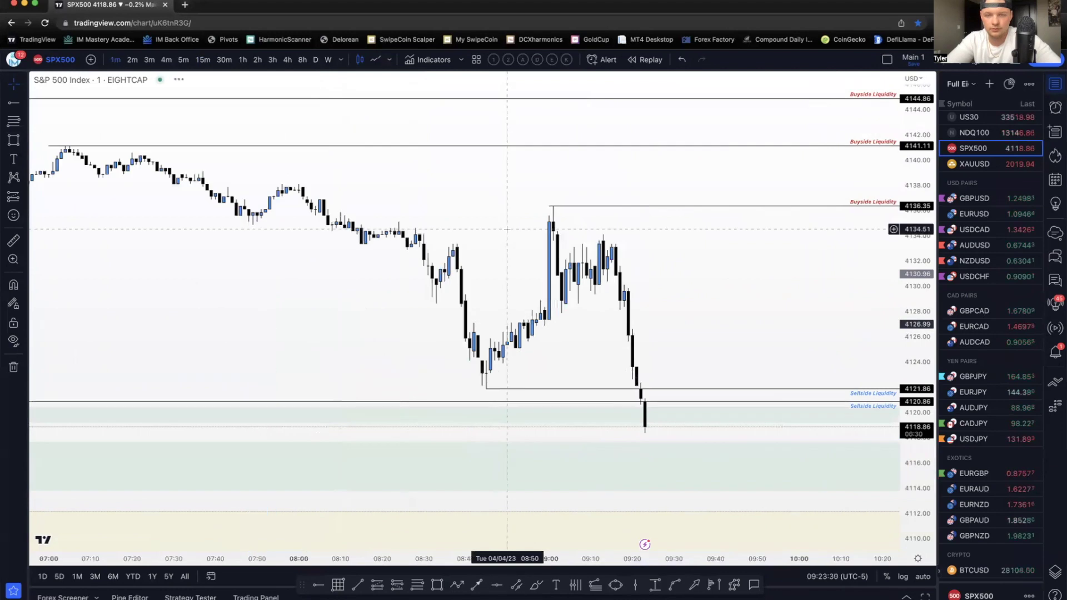
{"action": "scroll", "coordinate": [505, 228], "scroll_direction": "down", "scroll_amount": 2}
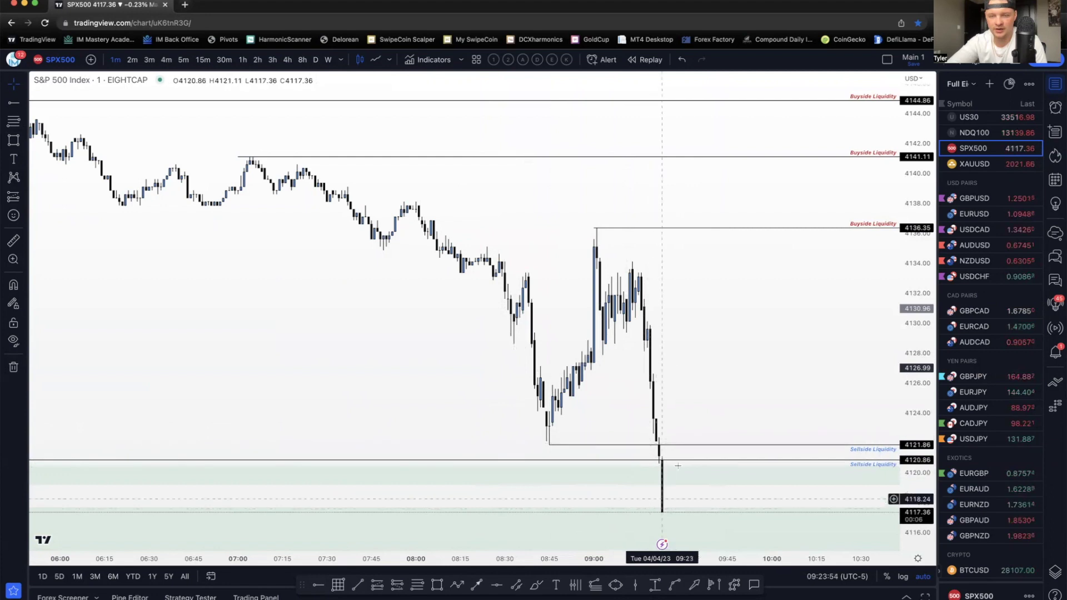
{"action": "scroll", "coordinate": [726, 366], "scroll_direction": "down", "scroll_amount": 1}
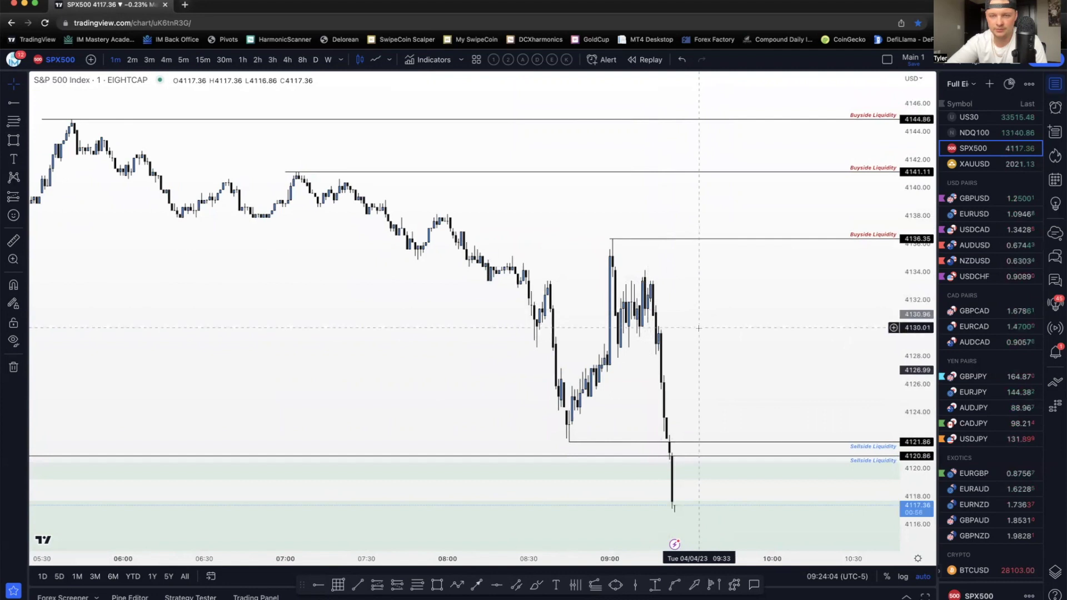
Draw a short position at 09:17 with its entry at 4128.82 and its stop raised to 4136.37, at the buyside liquidity line.
{"action": "scroll", "coordinate": [628, 278], "scroll_direction": "up", "scroll_amount": 3}
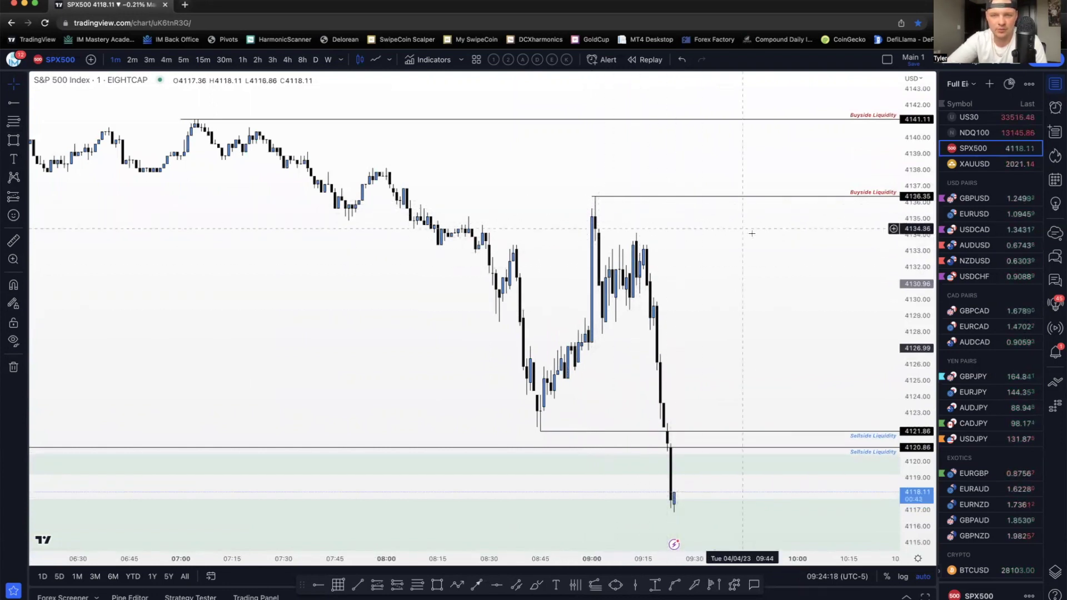
{"action": "scroll", "coordinate": [767, 248], "scroll_direction": "down", "scroll_amount": 2}
{"action": "left_click_drag", "start_coordinate": [751, 158], "coordinate": [760, 213]}
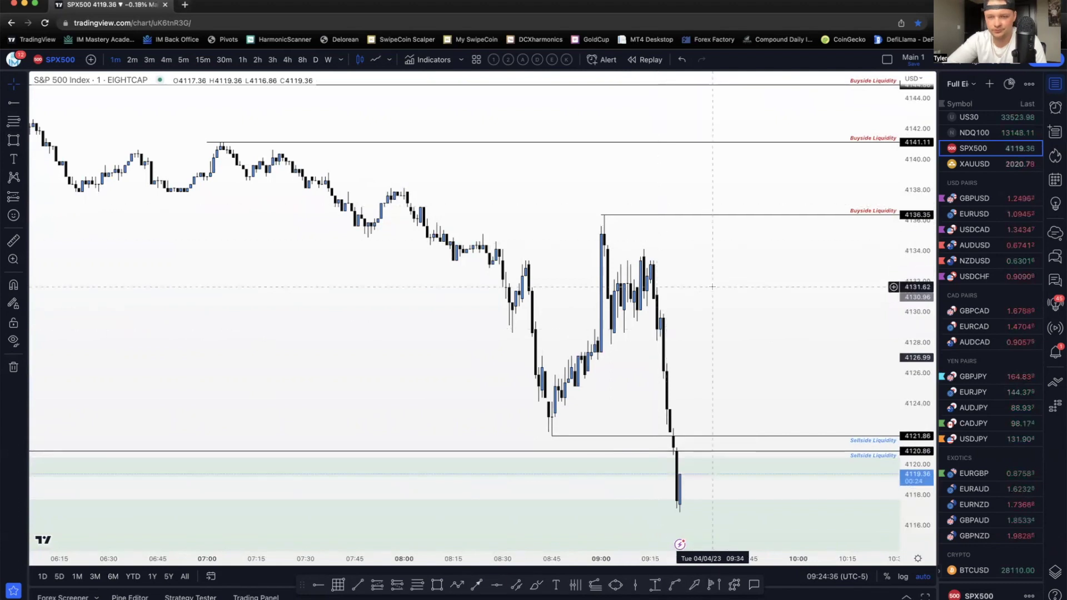
{"action": "scroll", "coordinate": [761, 289], "scroll_direction": "down", "scroll_amount": 2}
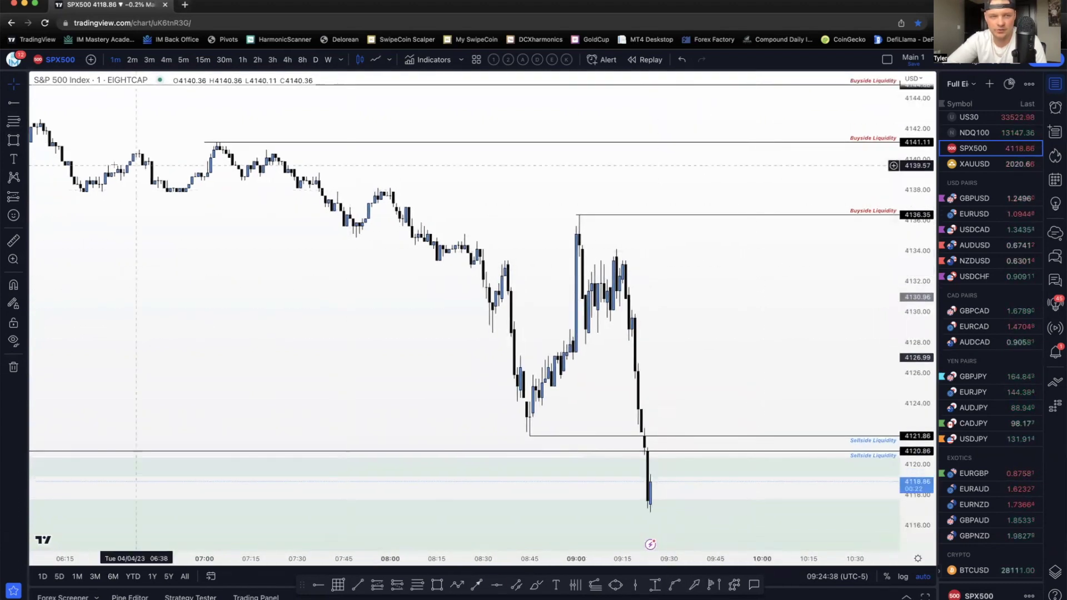
{"action": "left_click", "coordinate": [25, 199]}
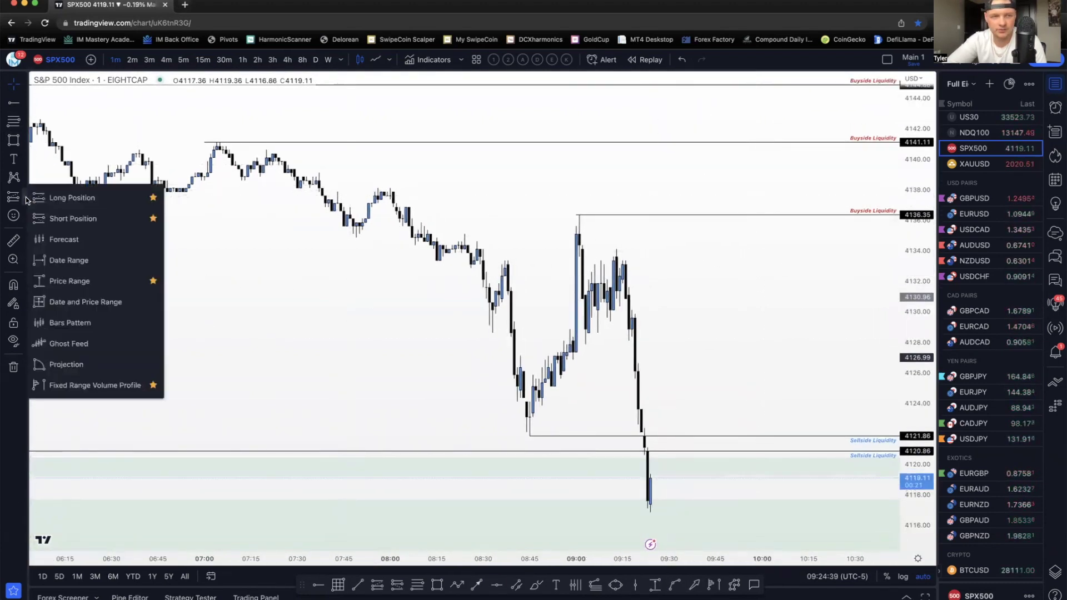
{"action": "left_click", "coordinate": [58, 218]}
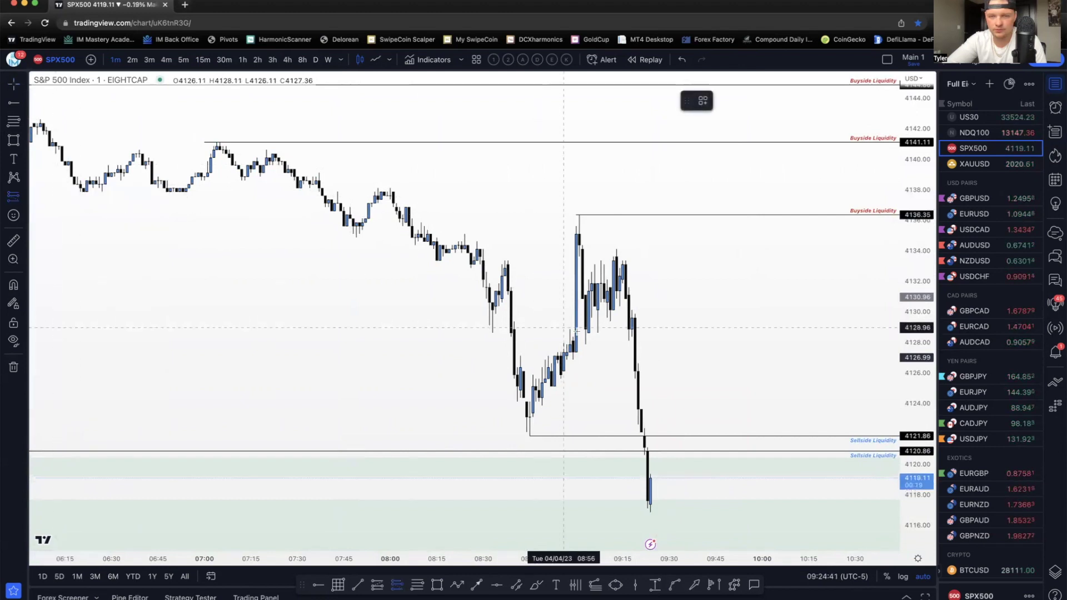
{"action": "left_click", "coordinate": [629, 330]}
{"action": "mouse_move", "coordinate": [629, 231]}
{"action": "left_mouse_down"}
{"action": "mouse_move", "coordinate": [629, 250]}
{"action": "mouse_move", "coordinate": [625, 214]}
{"action": "left_mouse_up"}
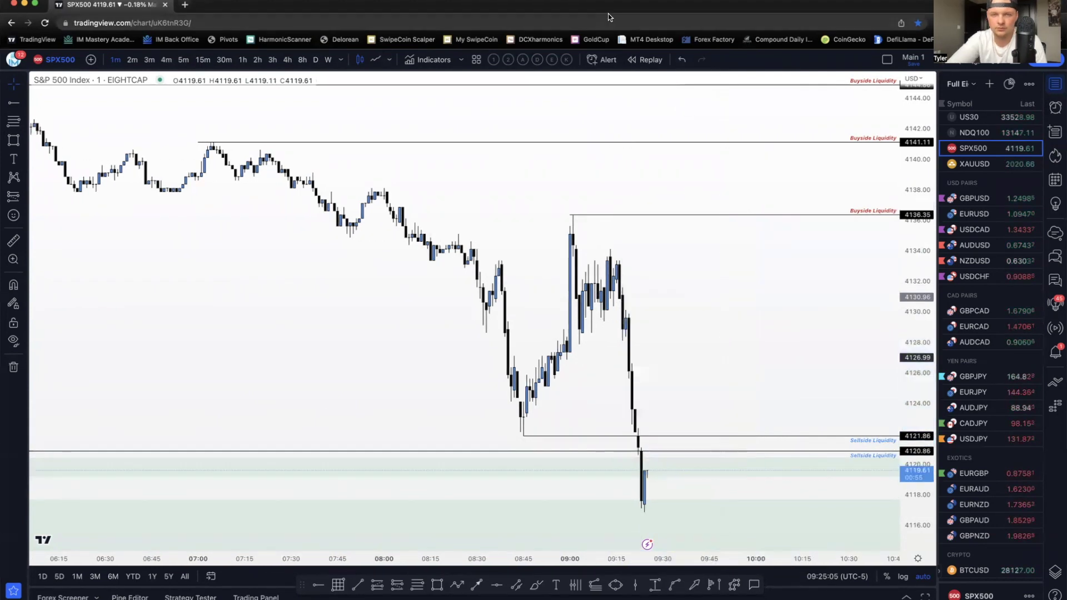
{"action": "left_click", "coordinate": [888, 60]}
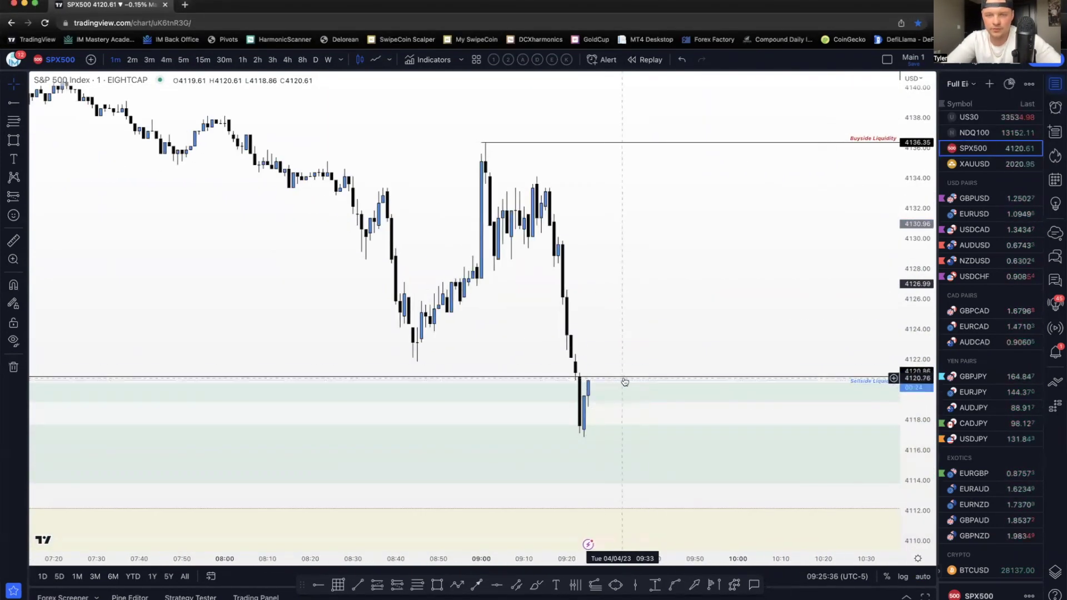
Place a long position at 09:32 with entry 4122.34 and stop 4116.86, and draw a horizontal ray at 4122.34 from the 09:25 candle.
{"action": "scroll", "coordinate": [871, 211], "scroll_direction": "up", "scroll_amount": 3}
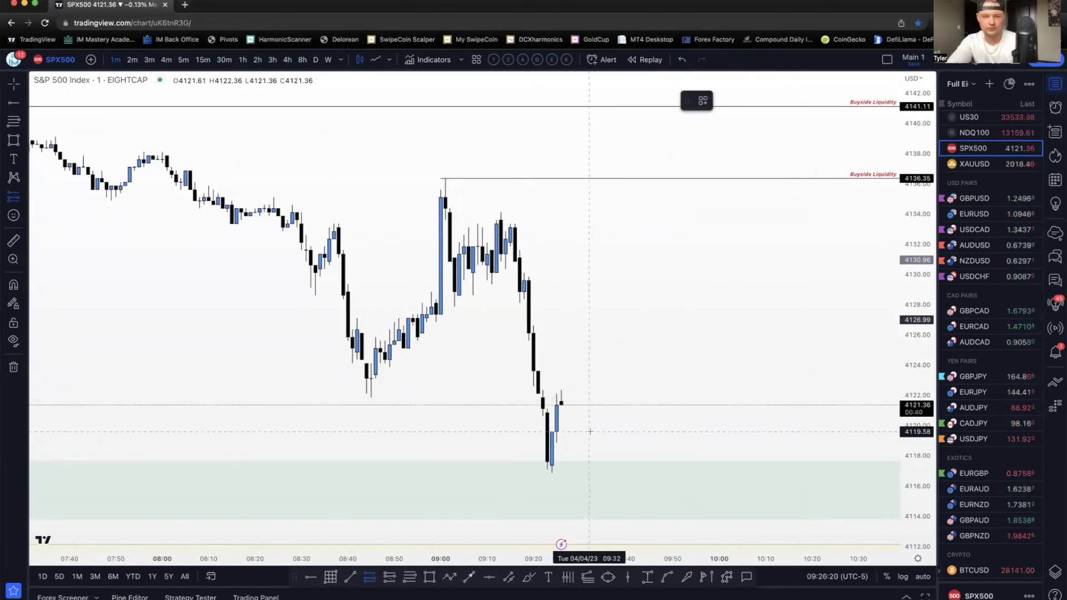
{"action": "left_click", "coordinate": [589, 390]}
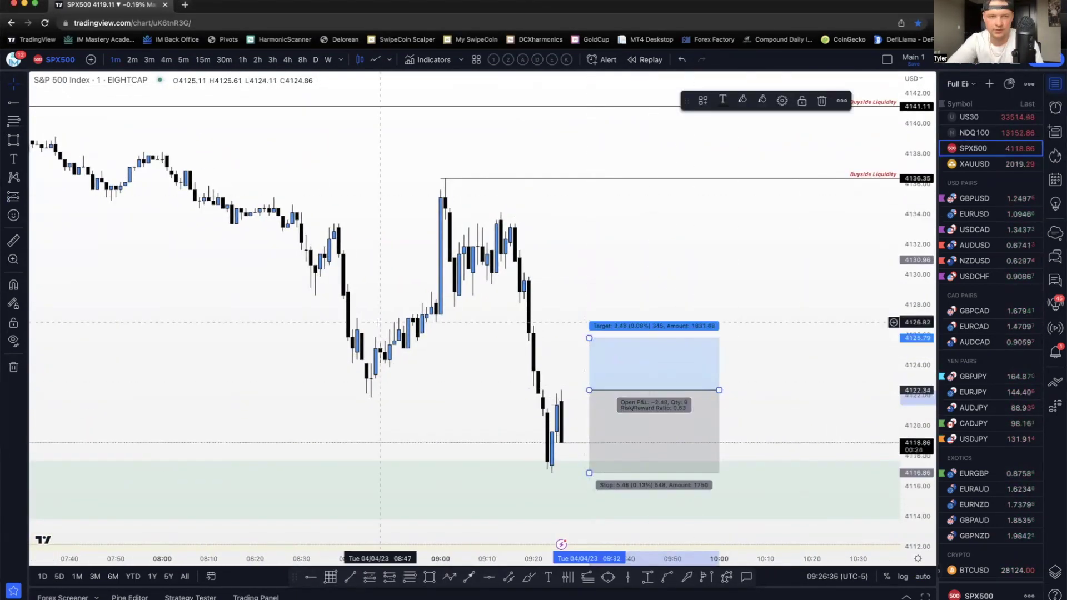
{"action": "left_click", "coordinate": [14, 105]}
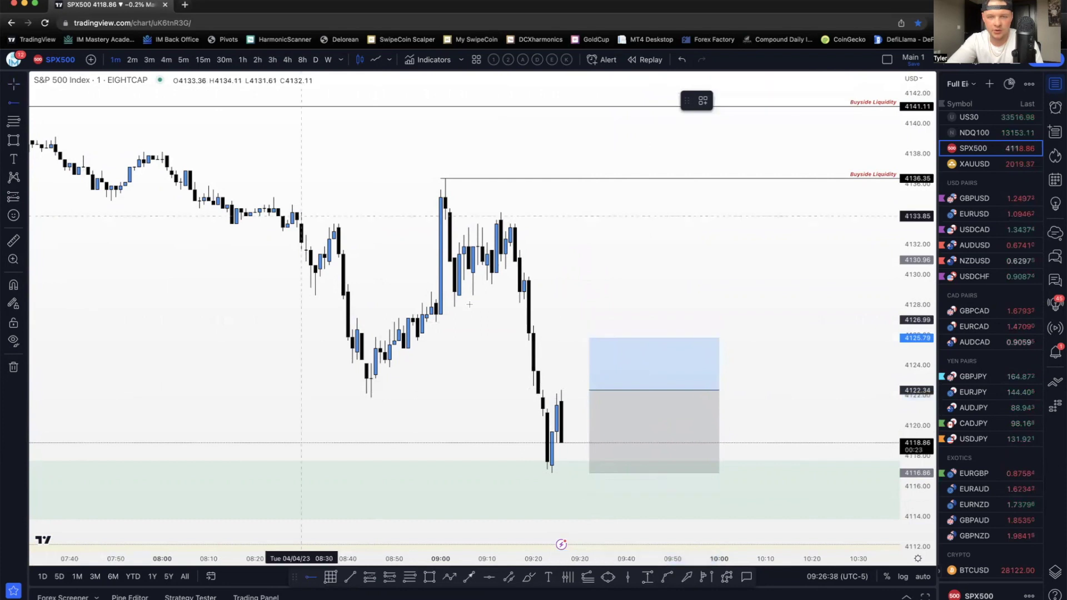
{"action": "left_click", "coordinate": [556, 391]}
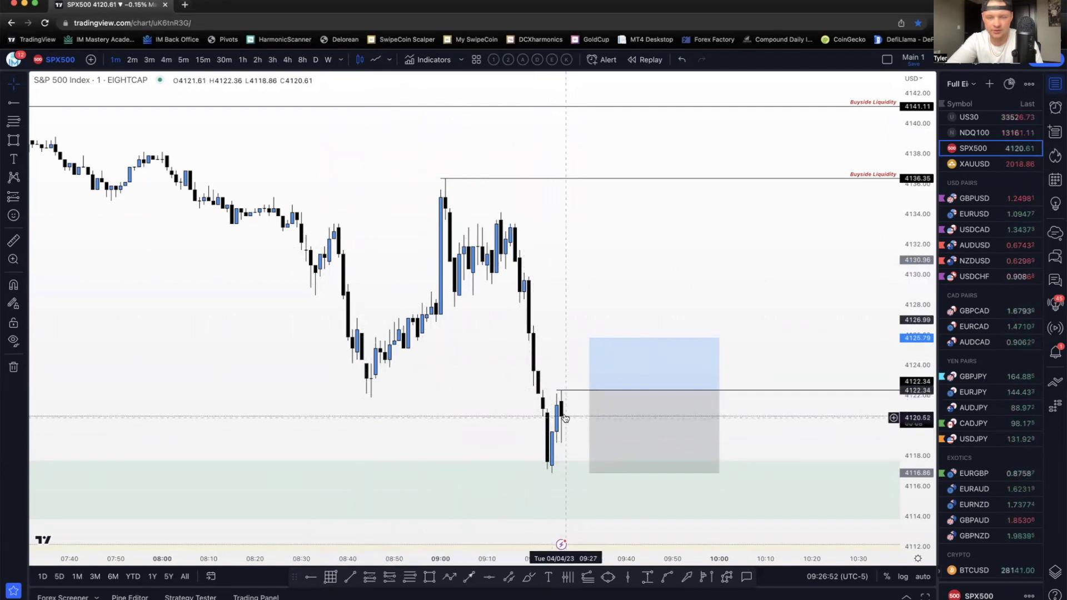
Raise the long position's target to about 4141.26 and apply the BOS drawing template to the ray at 4122.34.
{"action": "left_click_drag", "start_coordinate": [597, 382], "coordinate": [596, 137]}
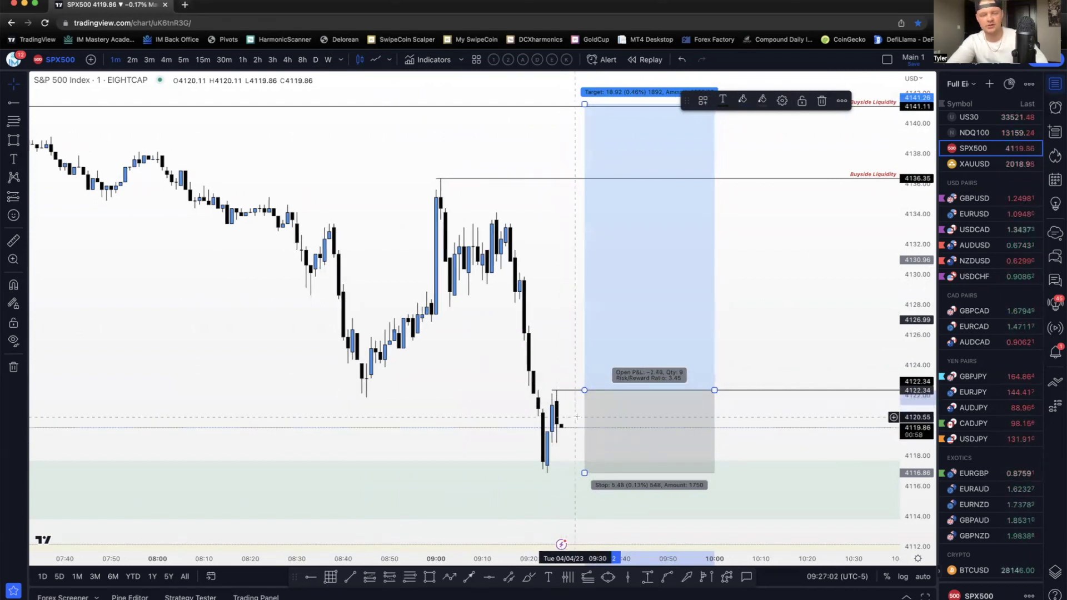
{"action": "left_click", "coordinate": [561, 390]}
{"action": "left_click", "coordinate": [704, 100]}
{"action": "left_click", "coordinate": [717, 163]}
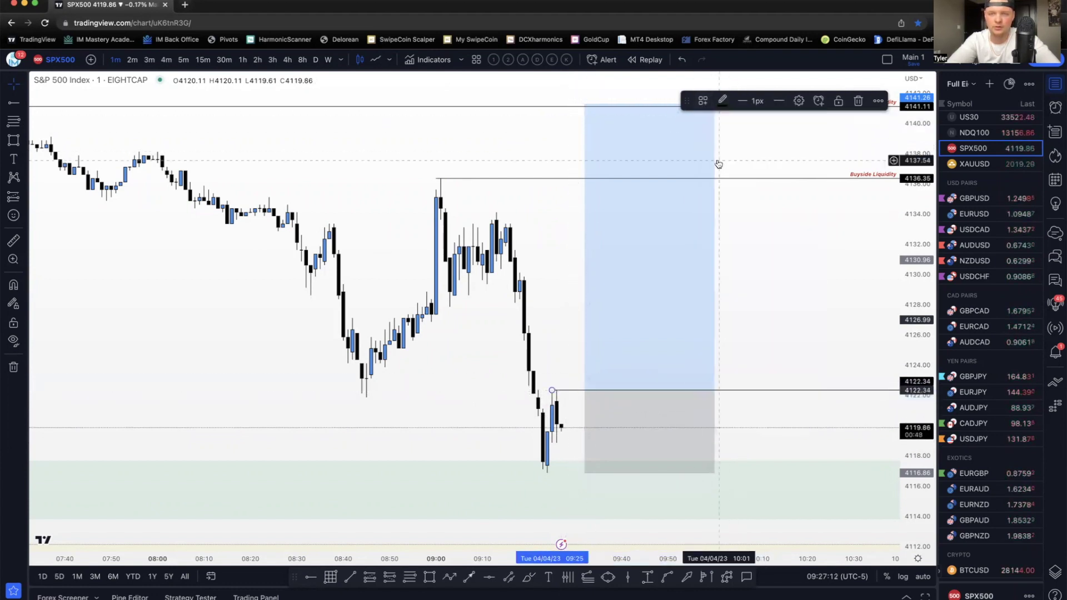
{"action": "left_click", "coordinate": [766, 312]}
{"action": "left_click_drag", "start_coordinate": [789, 262], "coordinate": [791, 297]}
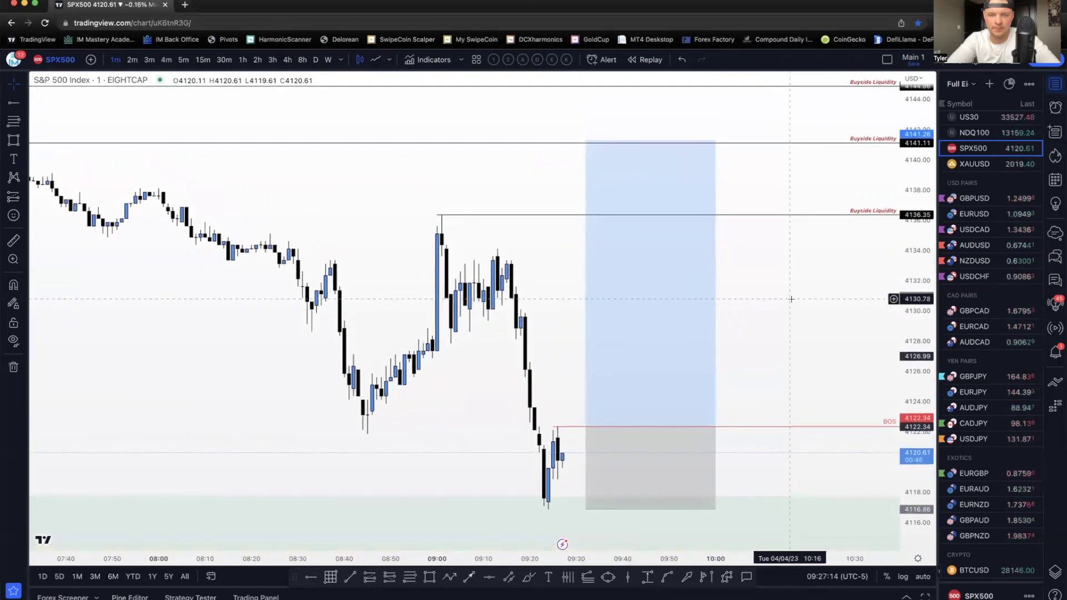
Lower the long position's target to about 4131.34 and draw a horizontal ray at that level from the 09:15 candle.
{"action": "scroll", "coordinate": [791, 298], "scroll_direction": "down", "scroll_amount": 1}
{"action": "mouse_move", "coordinate": [612, 141]}
{"action": "left_mouse_down"}
{"action": "mouse_move", "coordinate": [613, 302]}
{"action": "mouse_move", "coordinate": [613, 290]}
{"action": "left_mouse_up"}
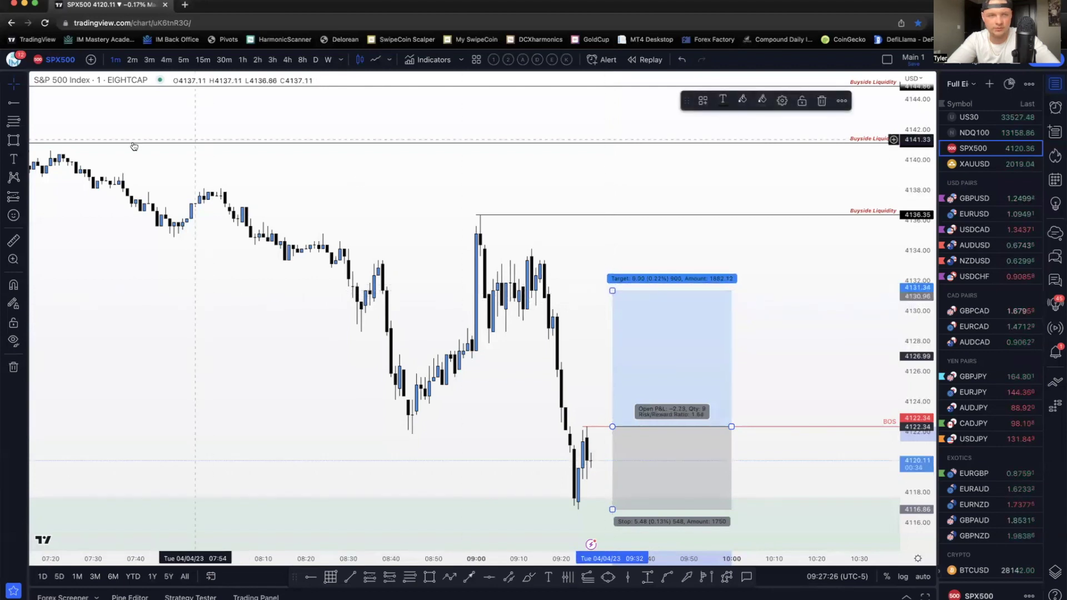
{"action": "left_click", "coordinate": [14, 105]}
Raise the long position's target to about 4144.98 and apply the TP1 drawing template to the ray at 4131.34.
{"action": "left_click_drag", "start_coordinate": [612, 290], "coordinate": [612, 84]}
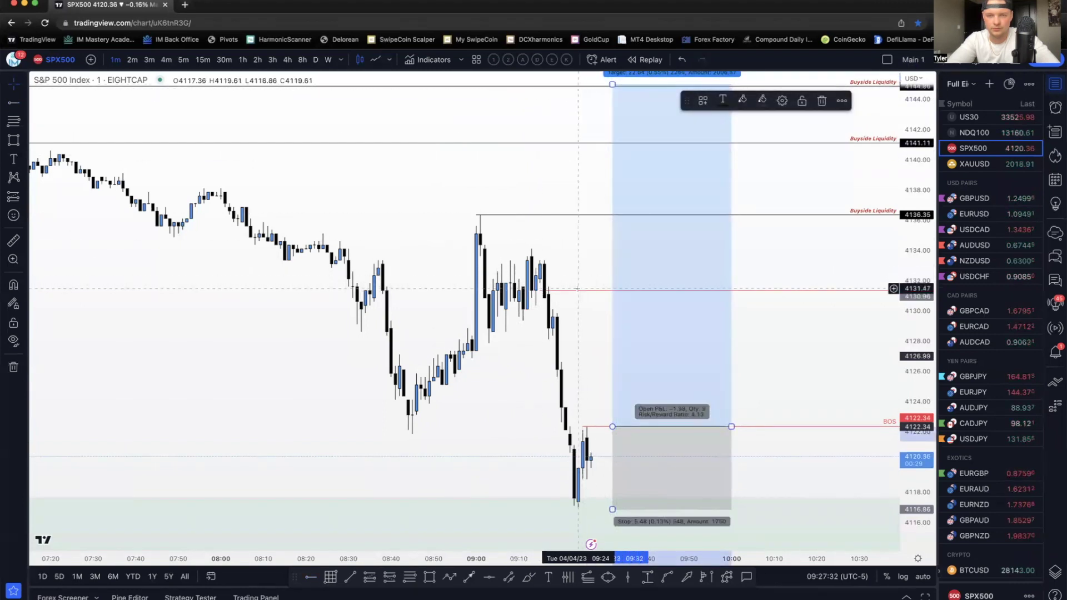
{"action": "left_click", "coordinate": [577, 289]}
{"action": "left_click", "coordinate": [703, 100]}
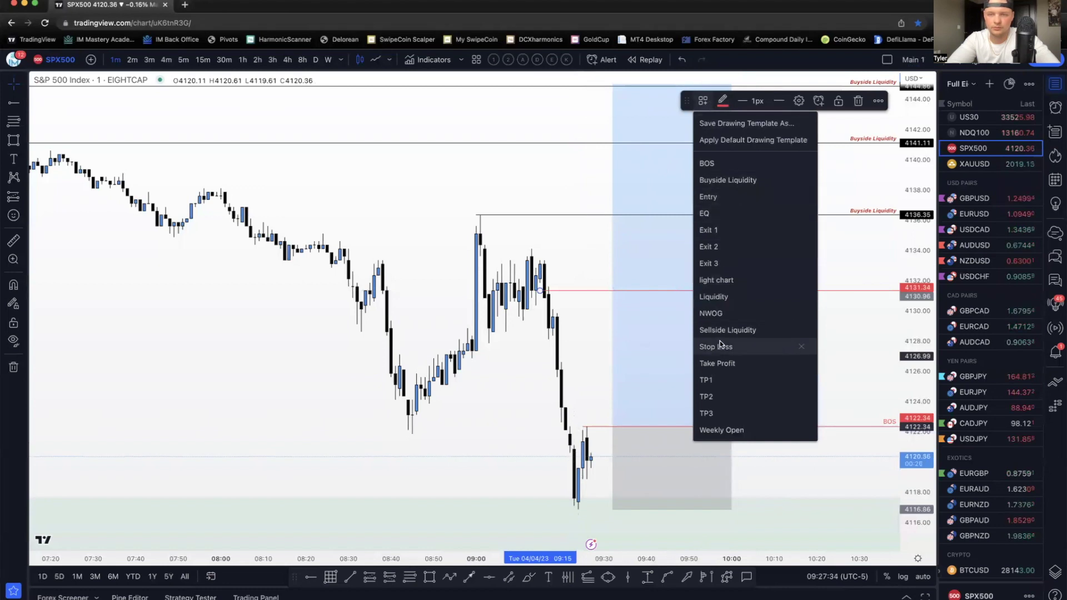
{"action": "left_click", "coordinate": [712, 378]}
{"action": "scroll", "coordinate": [772, 341], "scroll_direction": "left", "scroll_amount": 2}
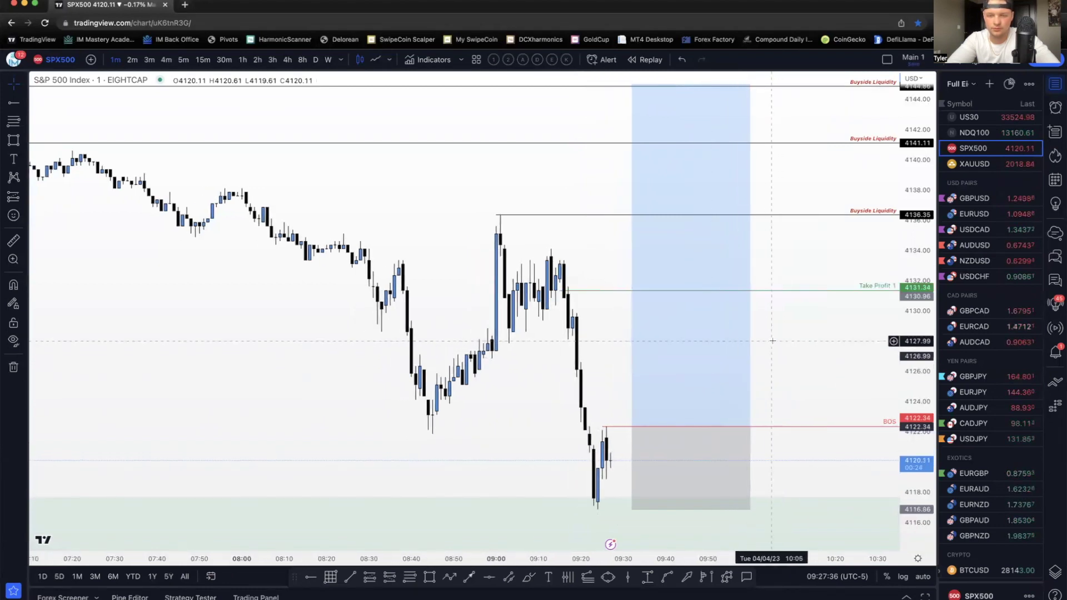
Copy an image of the marked-up chart to the clipboard, switch to another application and return to the chart.
{"action": "left_click", "coordinate": [1016, 61]}
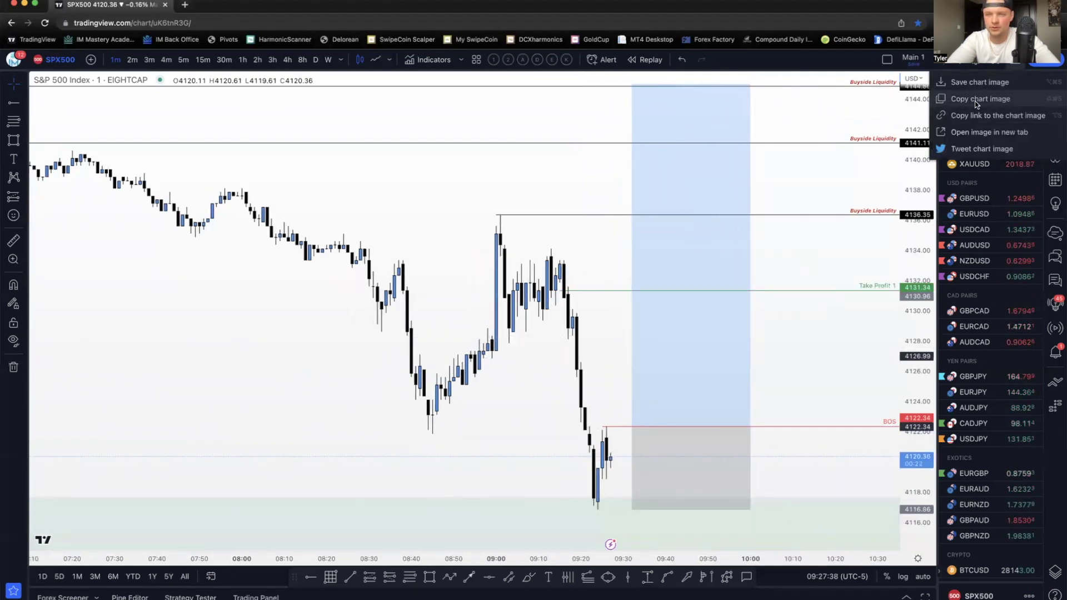
{"action": "left_click", "coordinate": [975, 101]}
{"action": "key", "text": "super+Tab"}
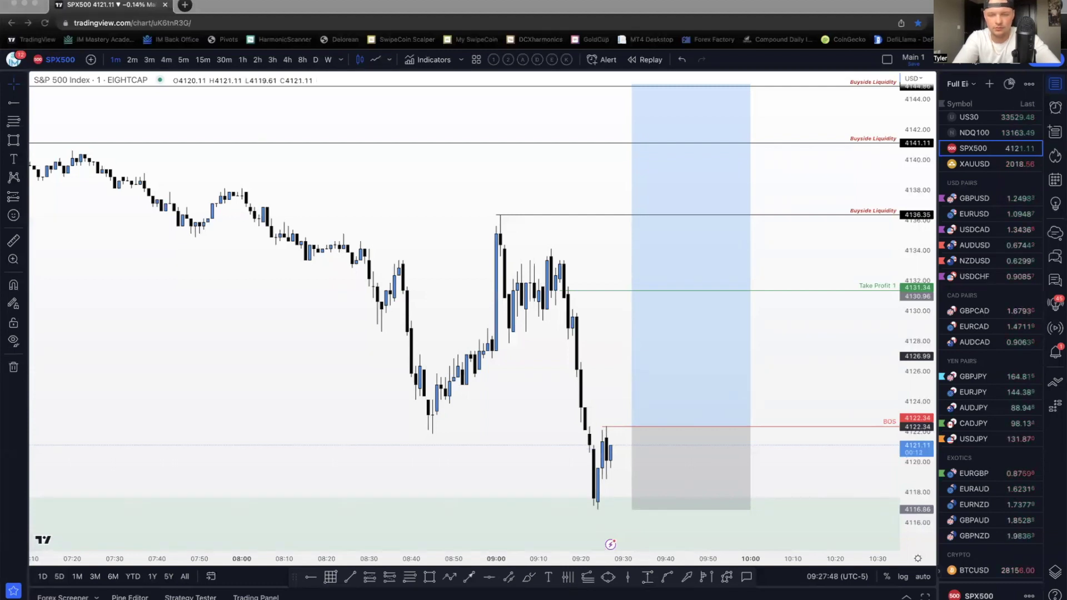
{"action": "left_click", "coordinate": [838, 380]}
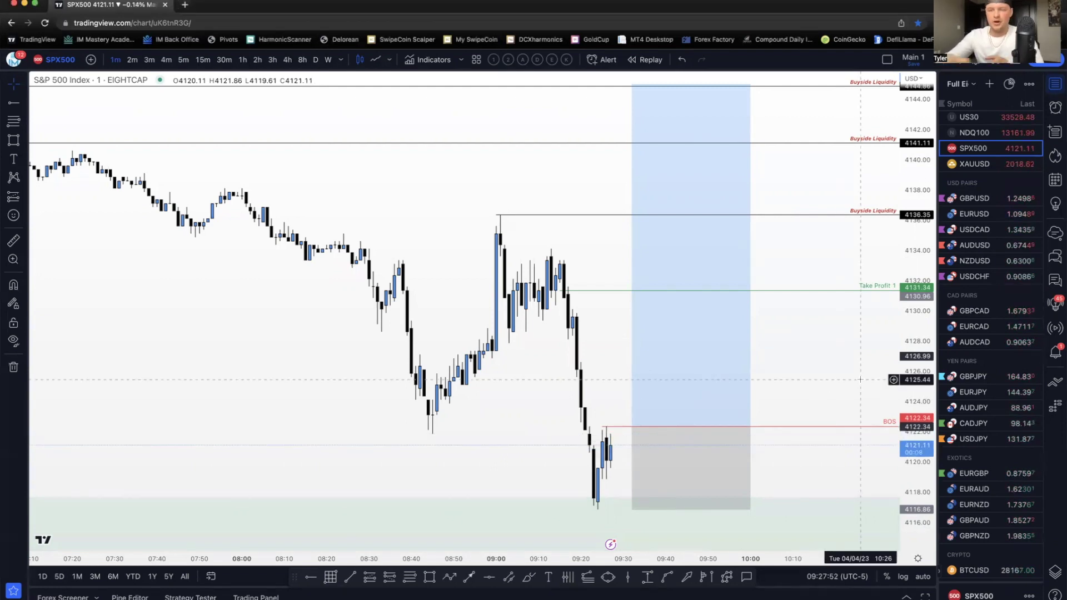
Move the start of the long position back to the 09:28 candle with its entry on the BOS line.
{"action": "left_click_drag", "start_coordinate": [632, 428], "coordinate": [614, 426]}
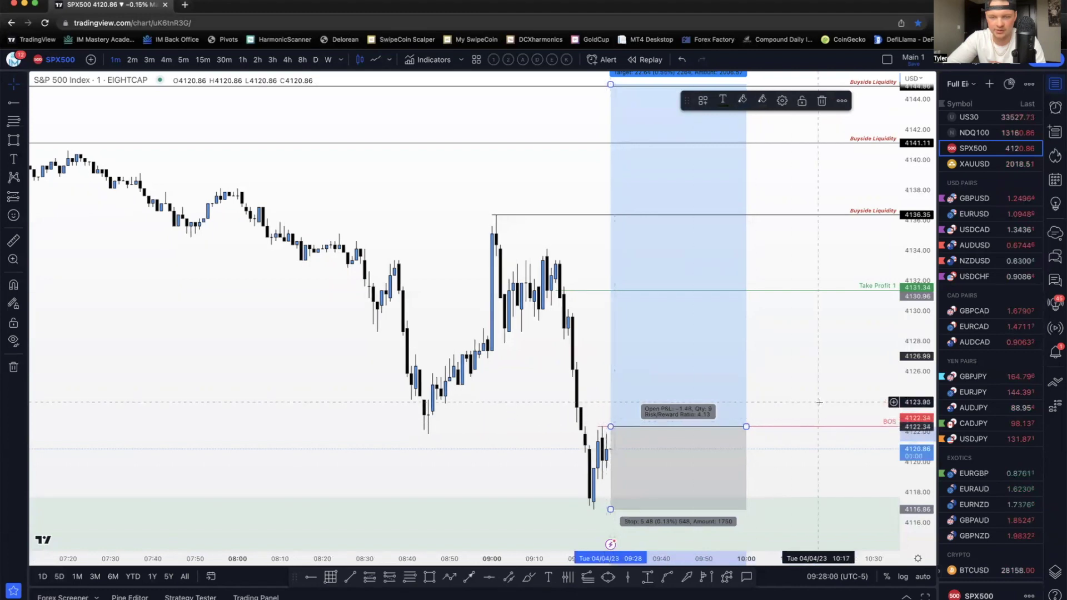
{"action": "left_click", "coordinate": [794, 469]}
{"action": "left_click", "coordinate": [618, 426]}
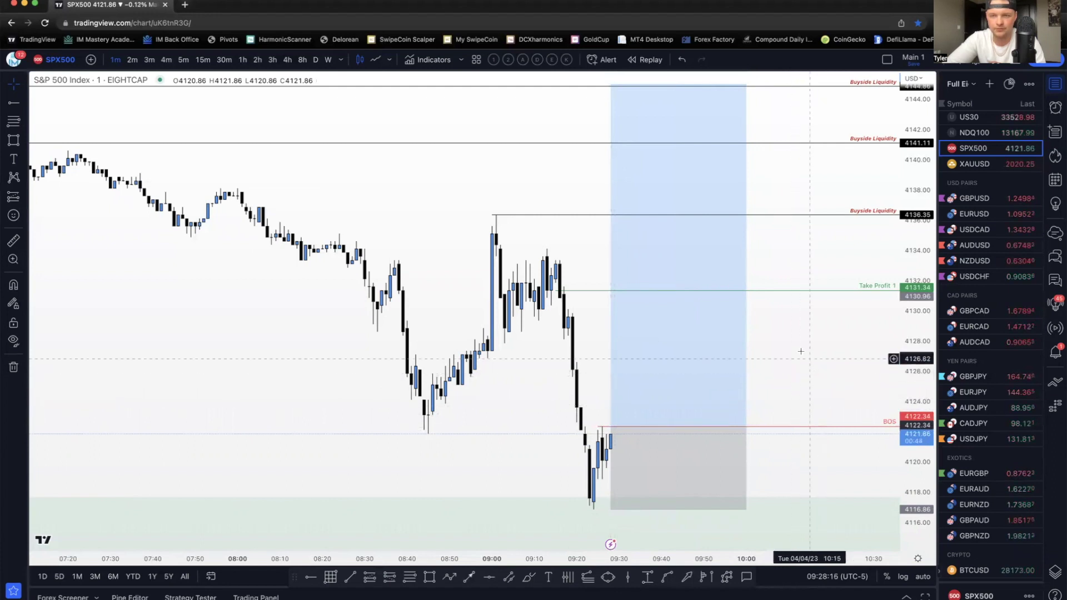
Examine the live 1-minute SPX500 price against the long position's entry, stop, Take Profit 1 and the buyside liquidity lines.
{"action": "left_click_drag", "start_coordinate": [801, 357], "coordinate": [808, 374]}
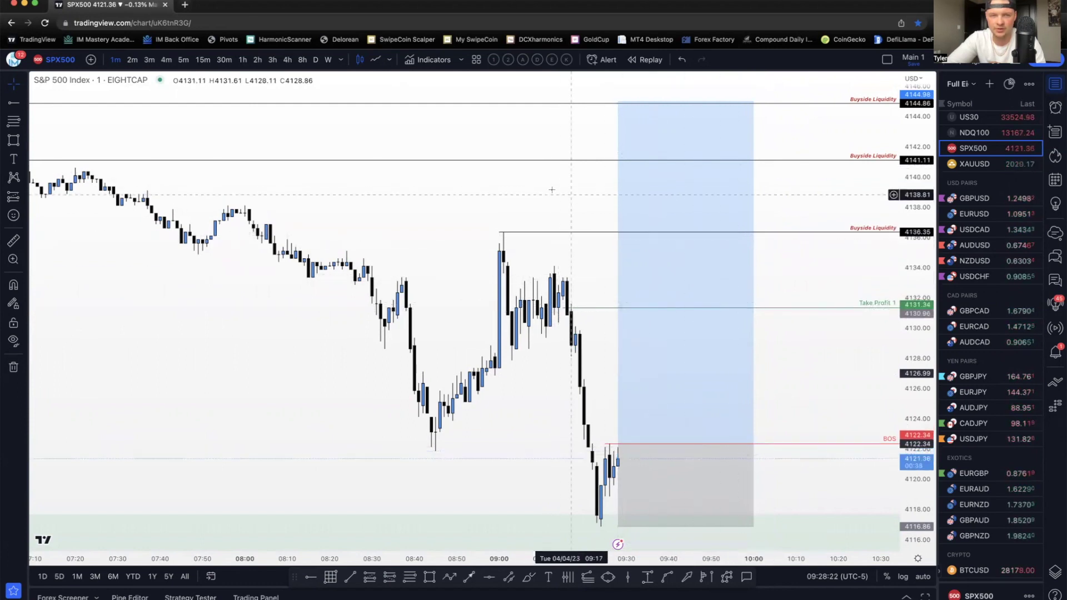
{"action": "scroll", "coordinate": [551, 186], "scroll_direction": "down", "scroll_amount": 3}
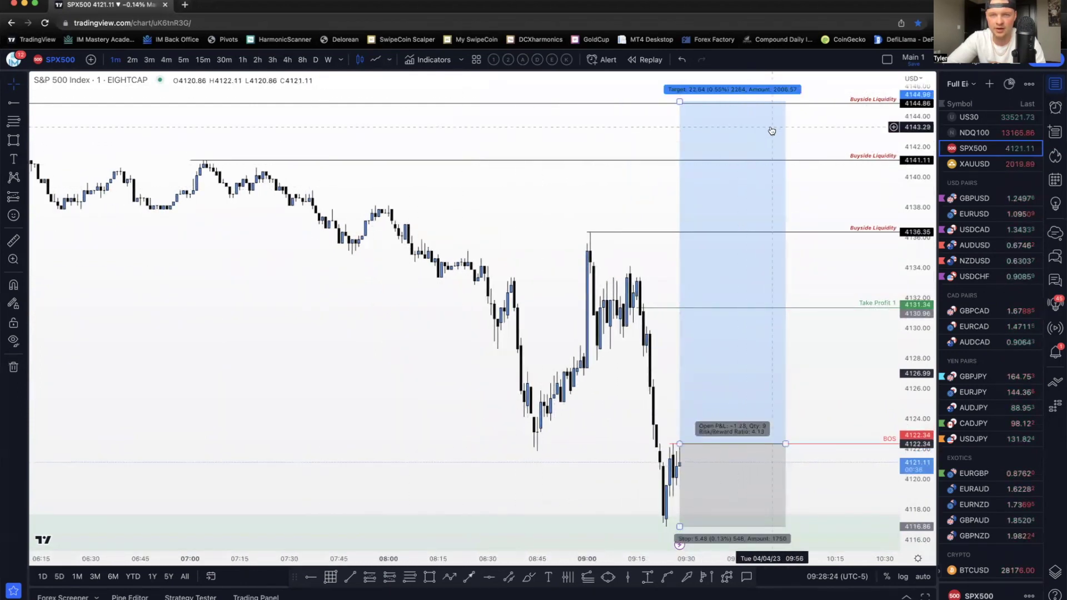
{"action": "scroll", "coordinate": [734, 127], "scroll_direction": "up", "scroll_amount": 3}
{"action": "scroll", "coordinate": [756, 317], "scroll_direction": "up", "scroll_amount": 2}
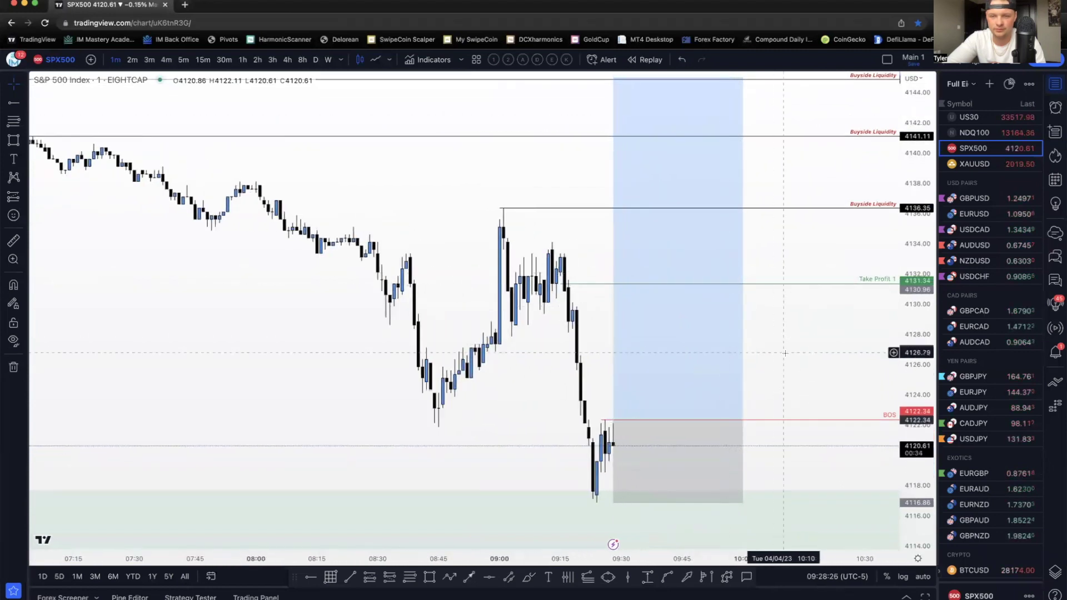
{"action": "scroll", "coordinate": [804, 358], "scroll_direction": "up", "scroll_amount": 2}
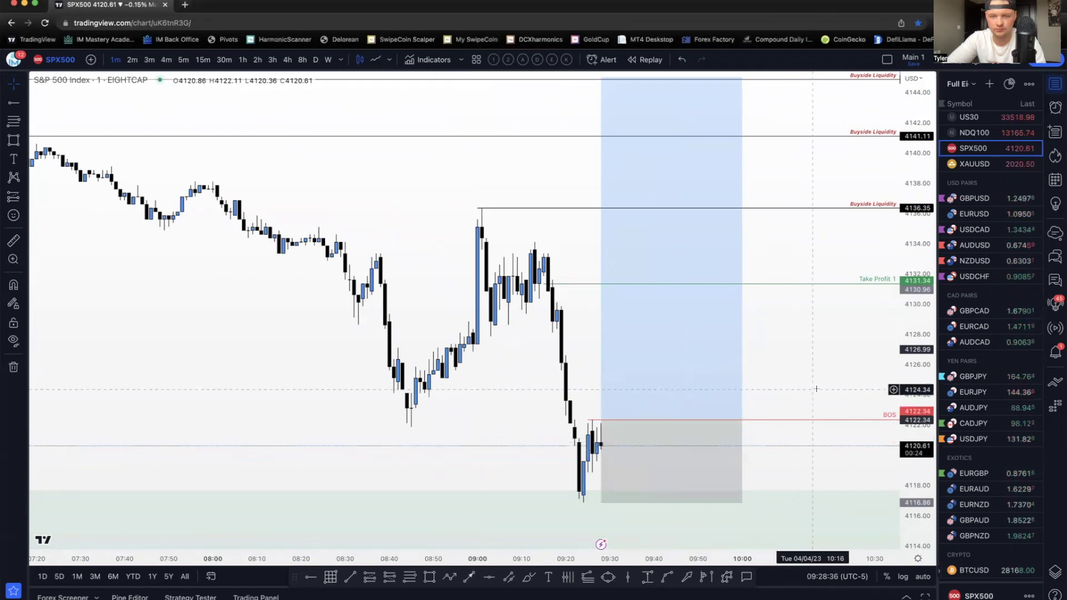
{"action": "scroll", "coordinate": [829, 386], "scroll_direction": "right", "scroll_amount": 2}
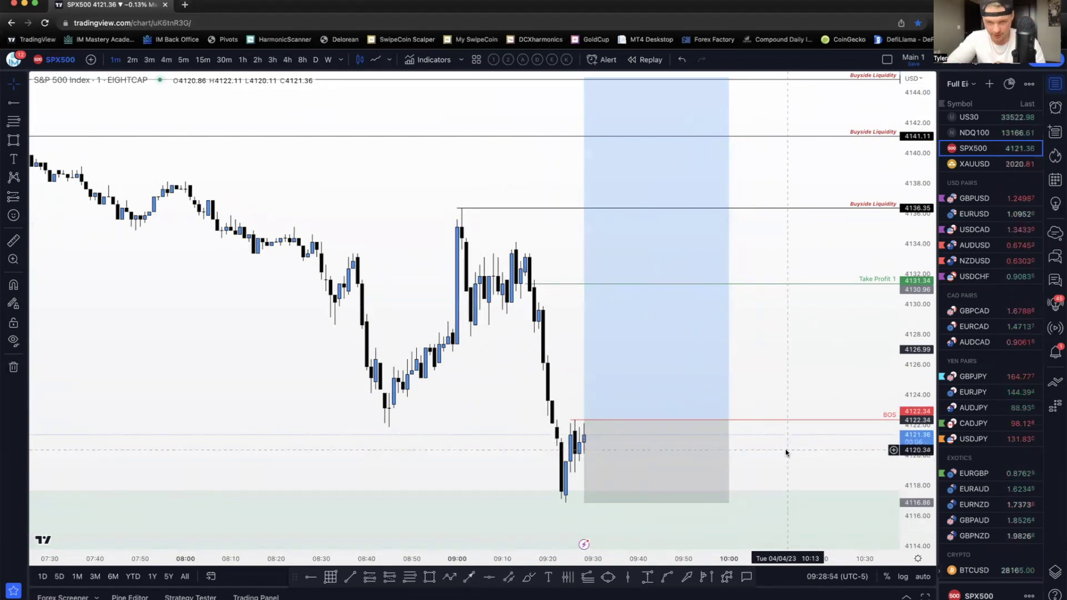
{"action": "left_click", "coordinate": [650, 502]}
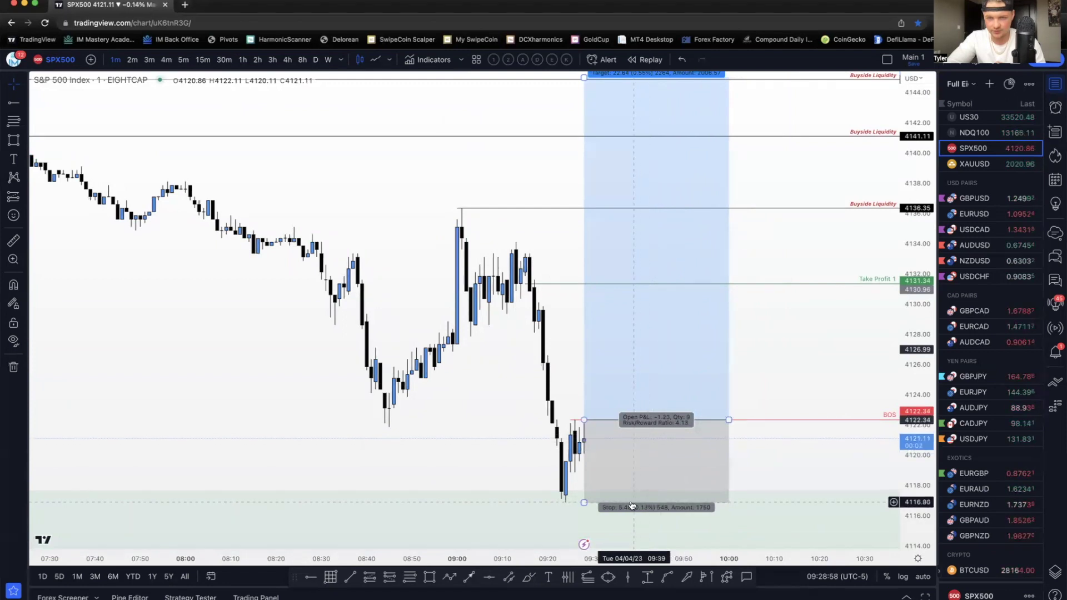
{"action": "left_click", "coordinate": [570, 506]}
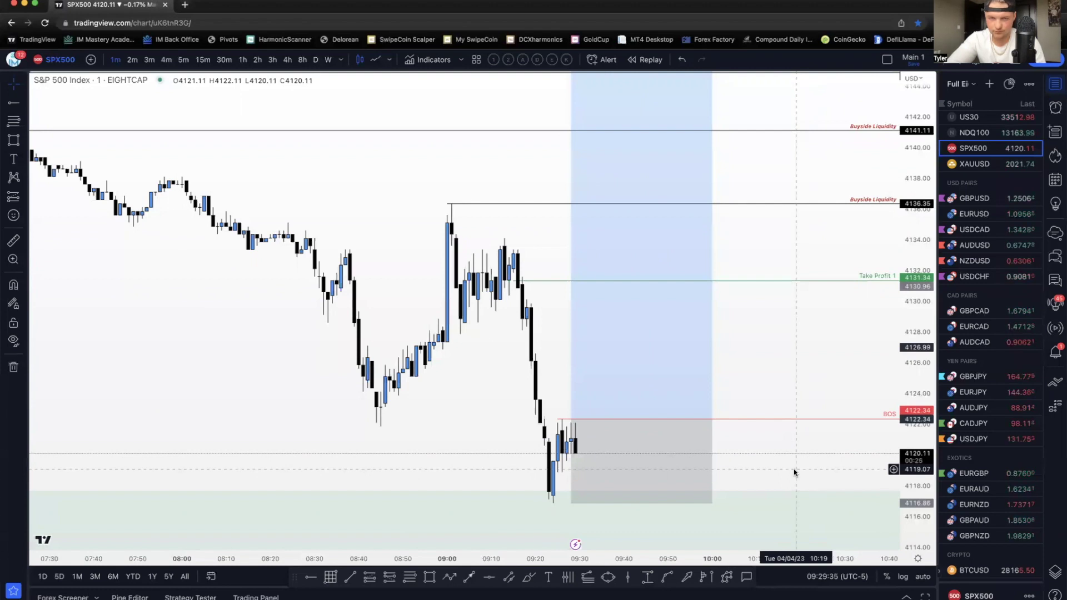
Move the long position's start to the 09:30 candle and set its entry to 4122.11, level with the BOS line.
{"action": "left_click", "coordinate": [626, 426]}
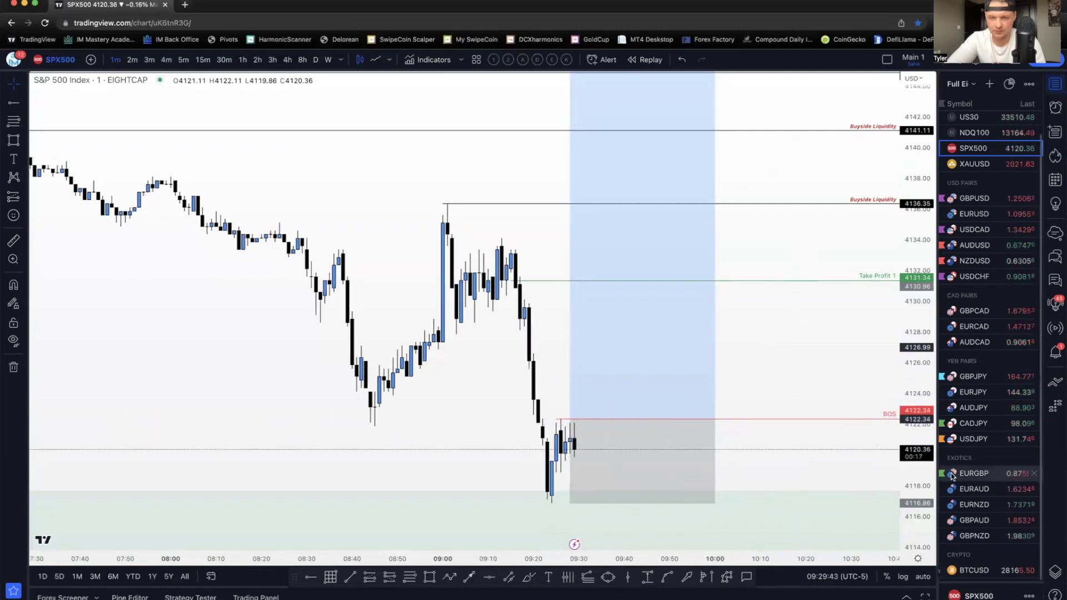
{"action": "scroll", "coordinate": [541, 365], "scroll_direction": "up", "scroll_amount": 5}
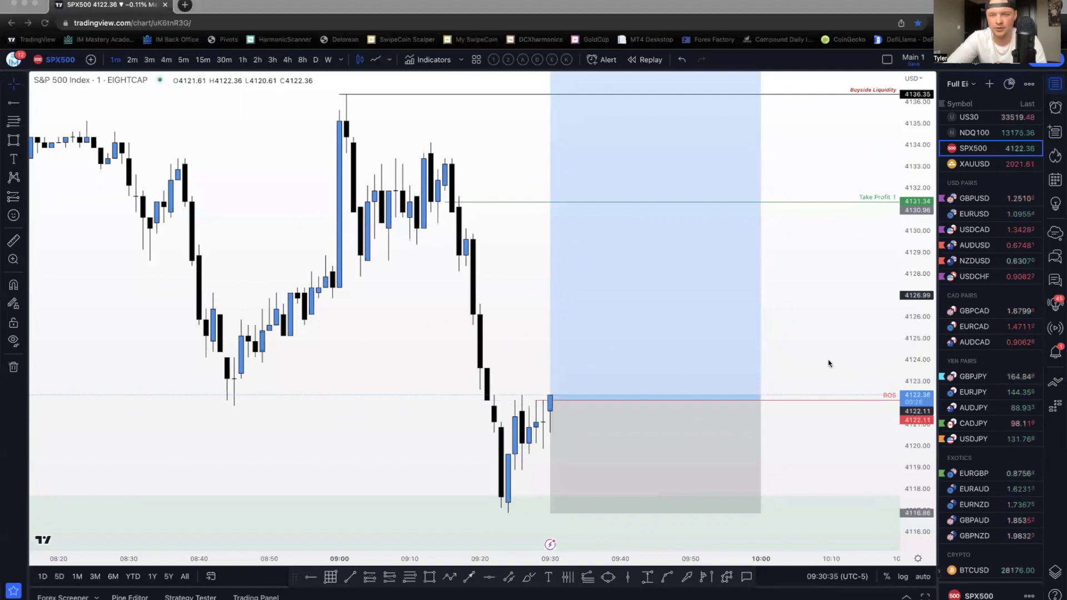
{"action": "left_click", "coordinate": [829, 364]}
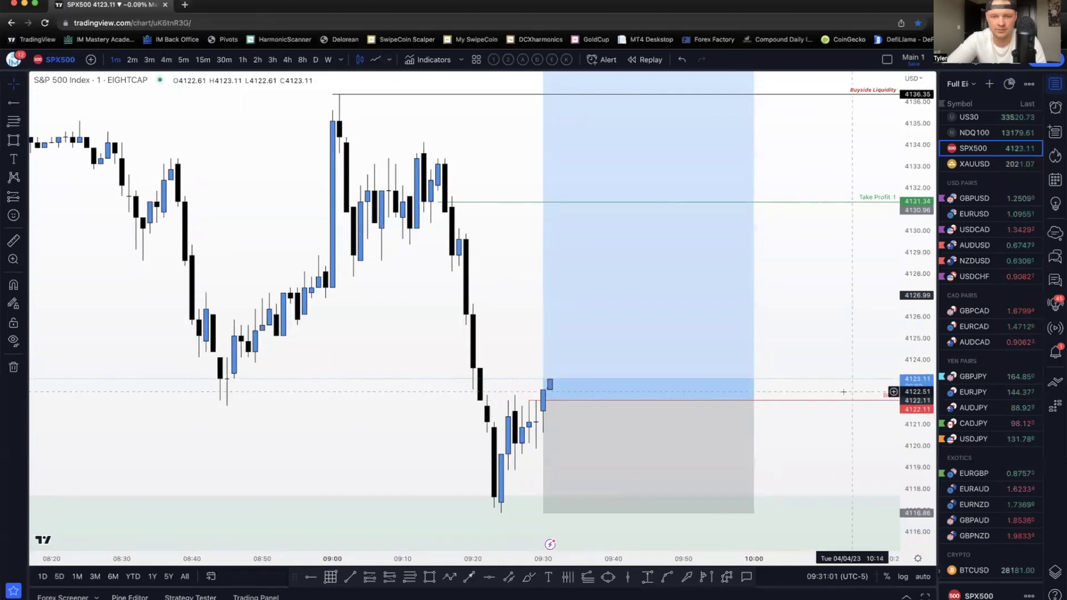
Raise the long position's entry to 4122.70, just above the BOS line.
{"action": "left_click", "coordinate": [544, 401]}
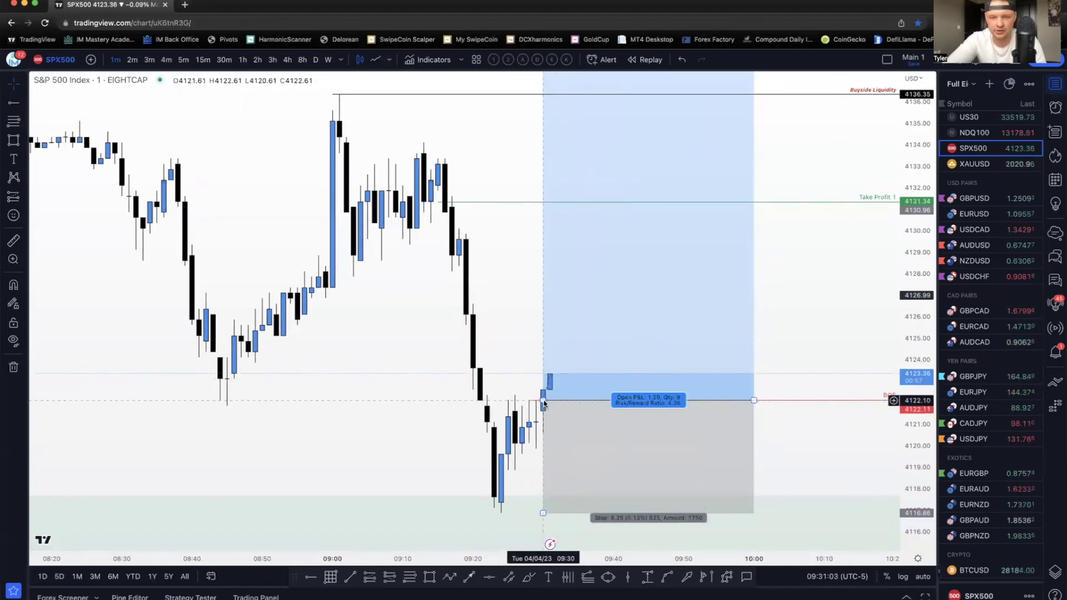
{"action": "left_click_drag", "start_coordinate": [543, 401], "coordinate": [547, 394]}
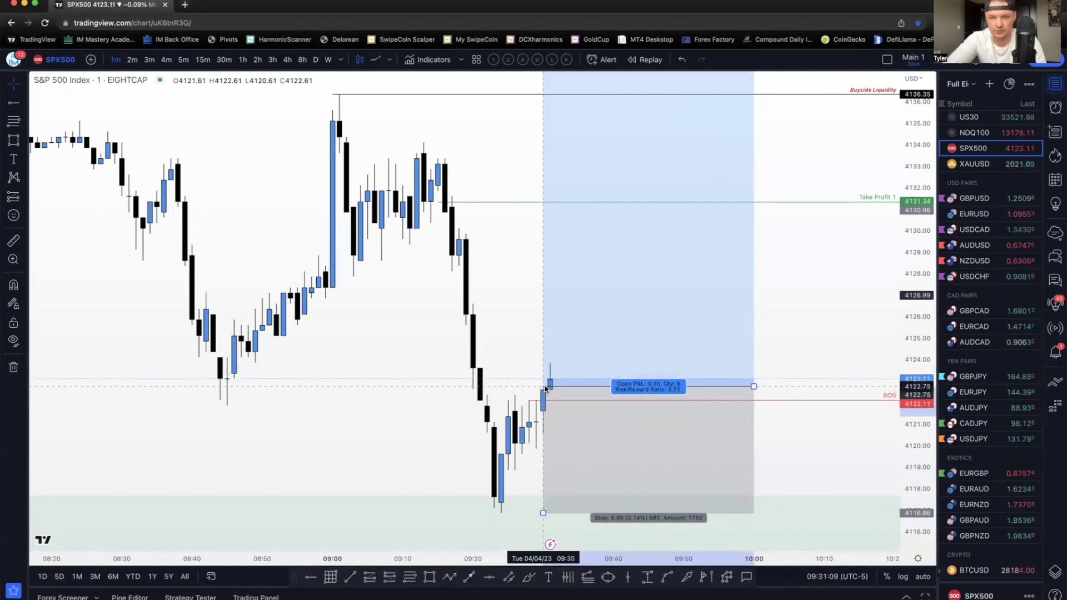
{"action": "left_click", "coordinate": [545, 390]}
{"action": "left_click", "coordinate": [848, 359]}
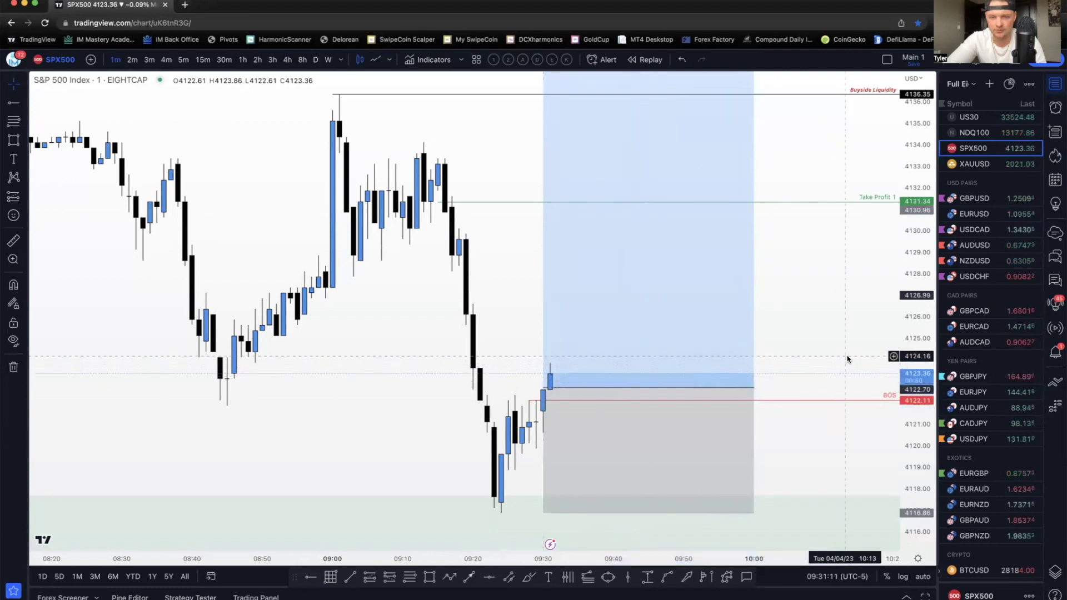
Draw a rectangle just below the BOS line from the 09:26 candle to 10:03, between 4121.59 and 4120.11.
{"action": "left_click_drag", "start_coordinate": [915, 431], "coordinate": [915, 400]}
{"action": "scroll", "coordinate": [862, 348], "scroll_direction": "down", "scroll_amount": 1}
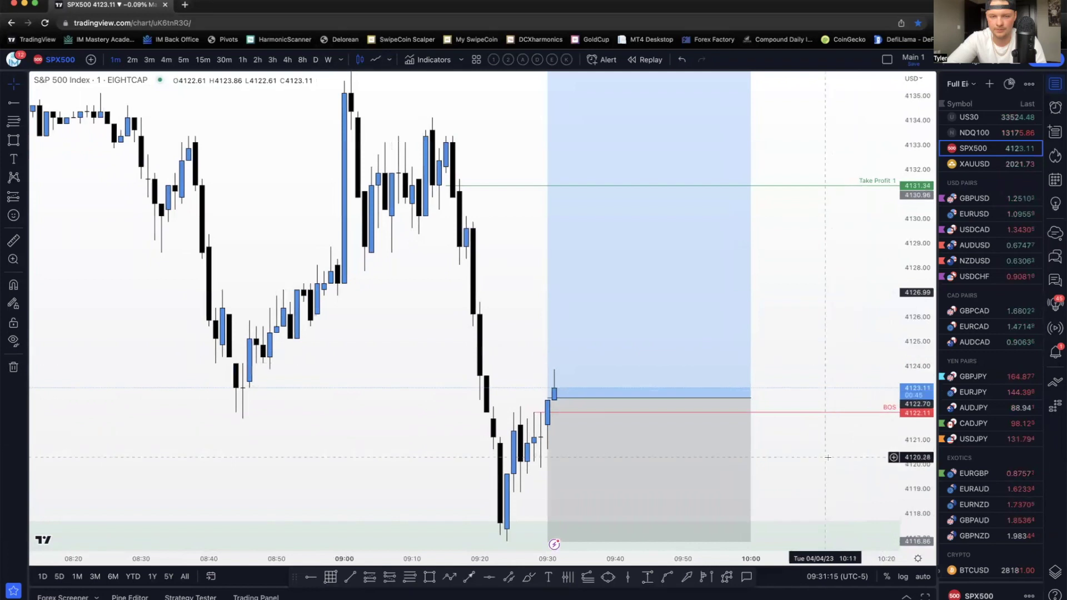
{"action": "left_click_drag", "start_coordinate": [828, 446], "coordinate": [828, 408]}
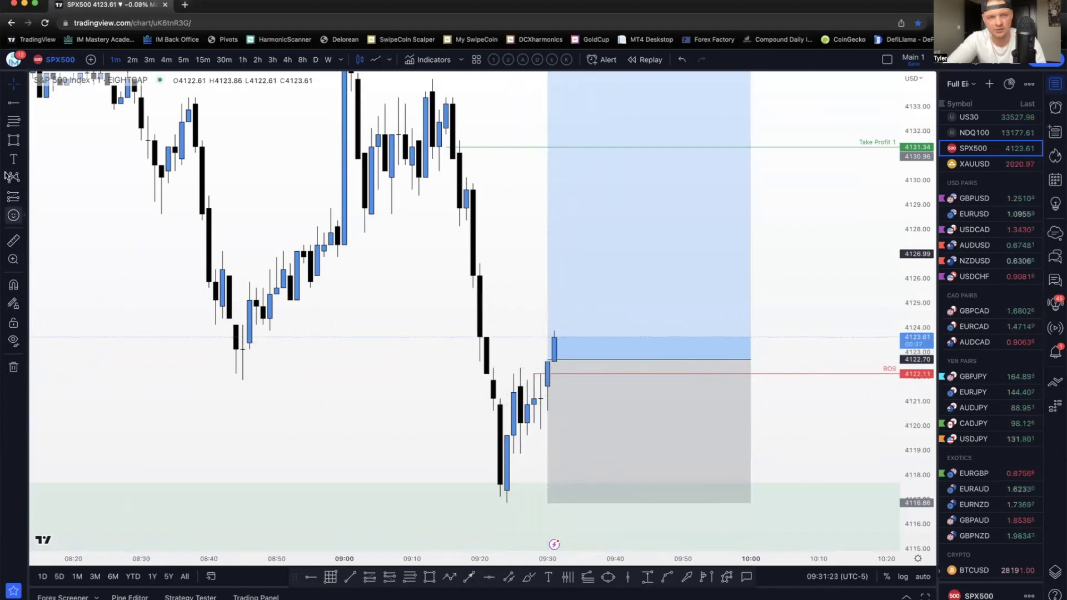
{"action": "left_click", "coordinate": [12, 141]}
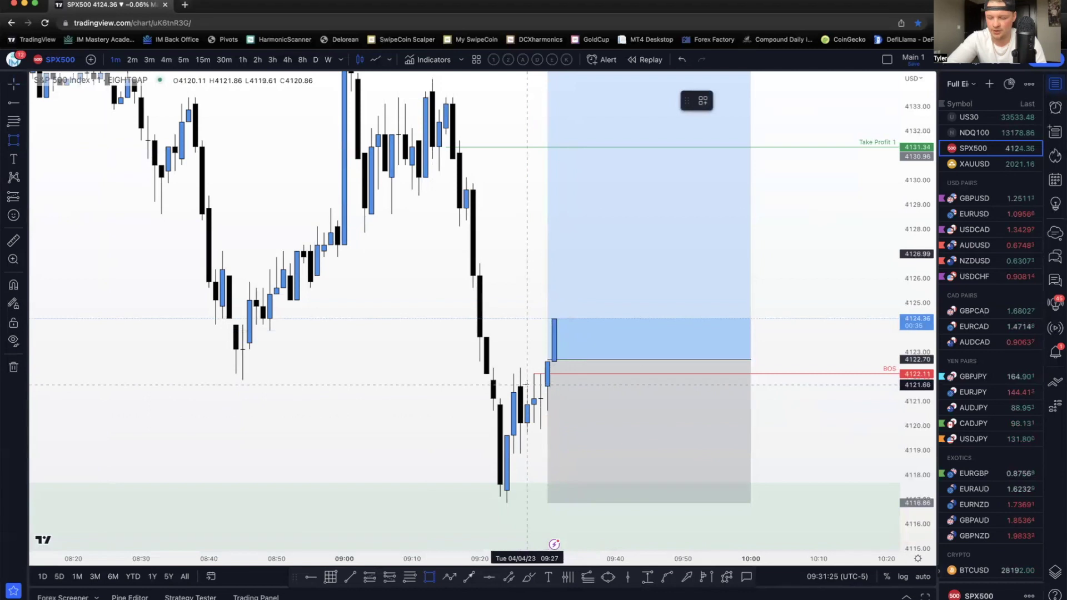
{"action": "left_click", "coordinate": [520, 386]}
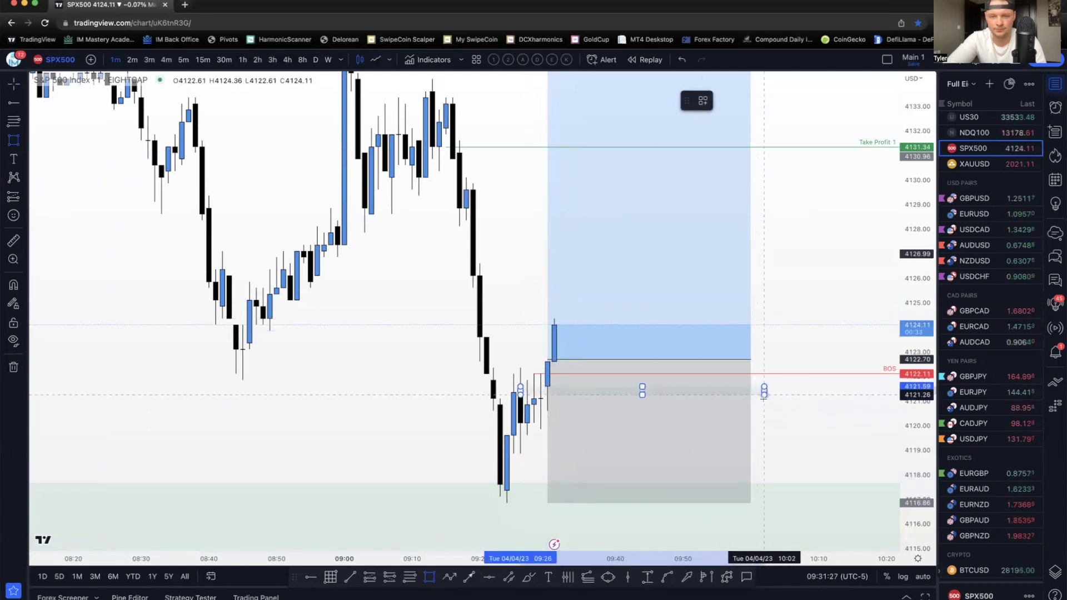
{"action": "left_click", "coordinate": [771, 423]}
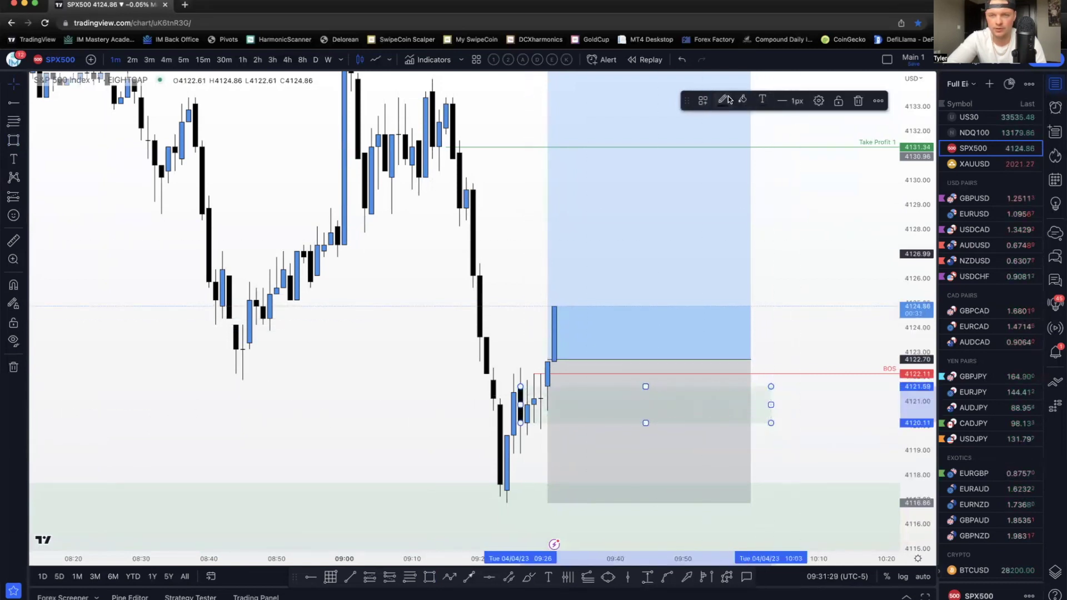
Apply the OB drawing template to the rectangle below the BOS line.
{"action": "left_click", "coordinate": [703, 100]}
{"action": "left_click", "coordinate": [727, 229]}
{"action": "left_click", "coordinate": [788, 238]}
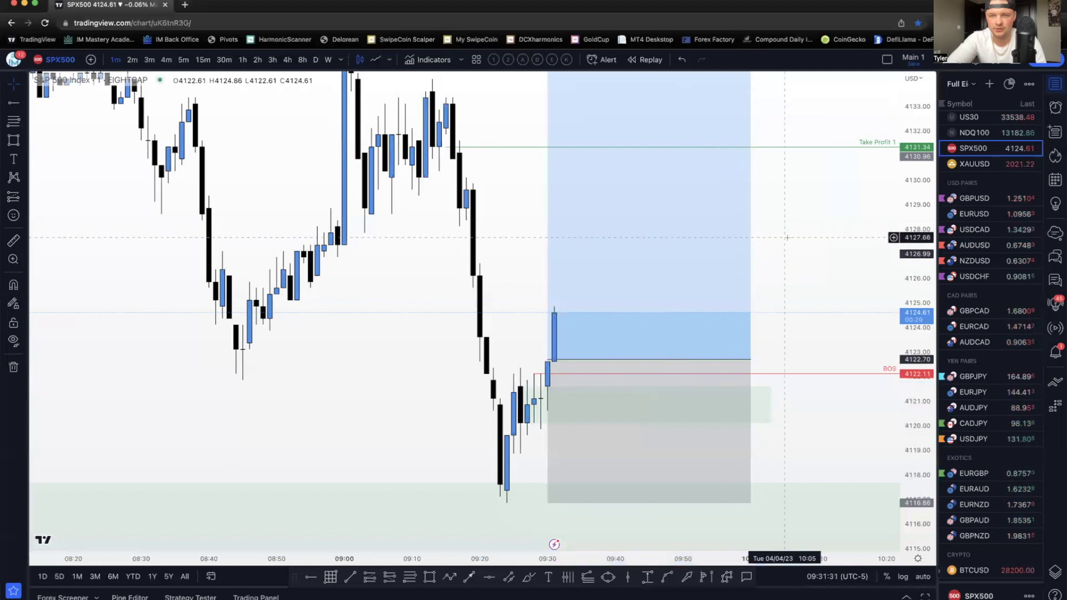
{"action": "key", "text": "ctrl+z"}
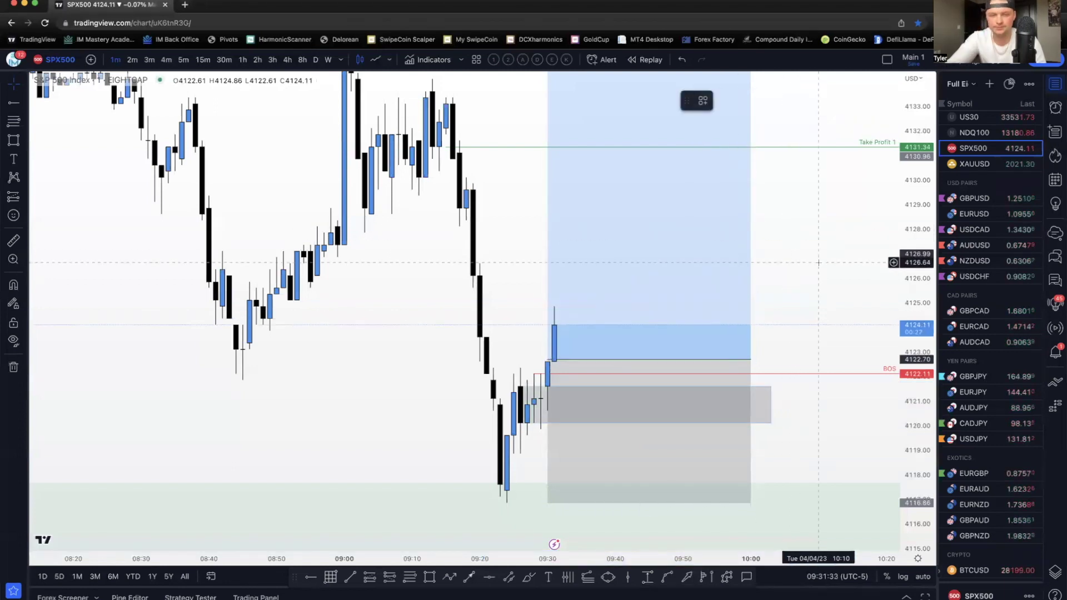
Examine the live 1-minute SPX500 price against the long position's entry, its stop and the order block below the BOS line.
{"action": "left_click_drag", "start_coordinate": [837, 262], "coordinate": [829, 324]}
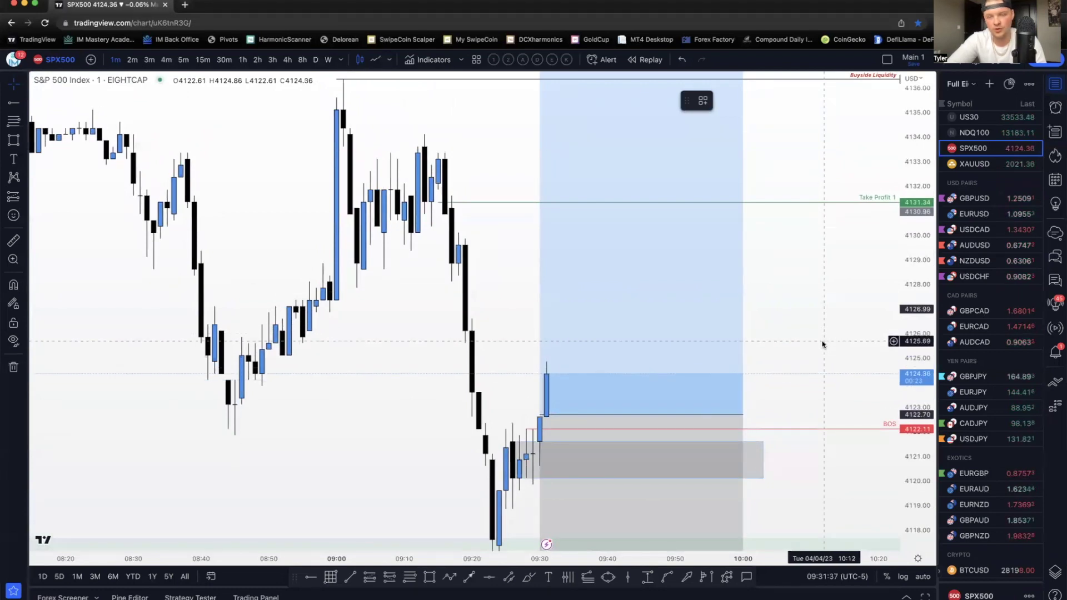
{"action": "scroll", "coordinate": [823, 344], "scroll_direction": "down", "scroll_amount": 1}
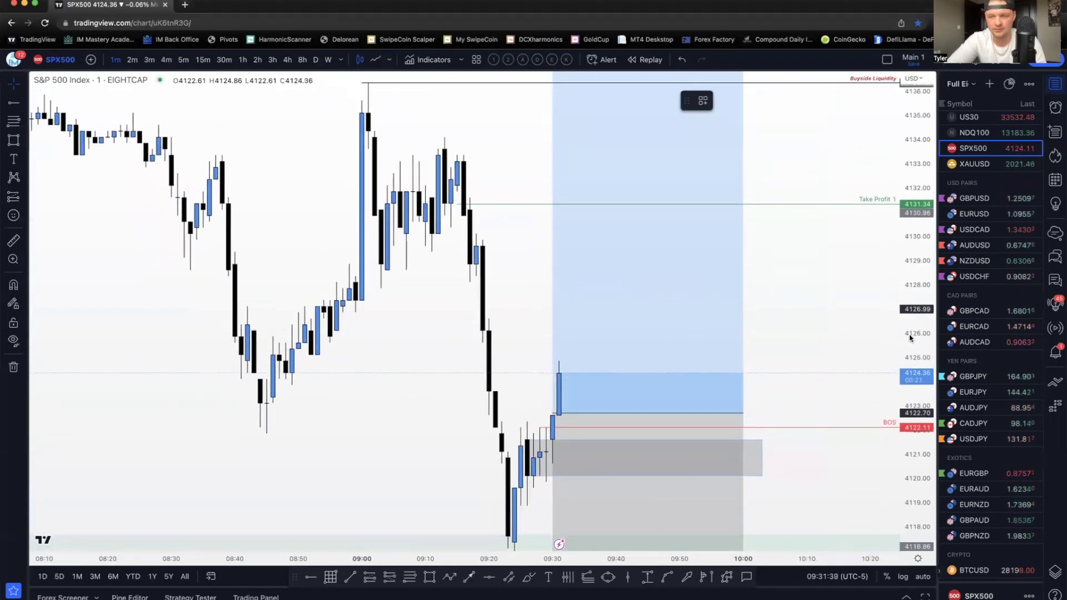
{"action": "scroll", "coordinate": [834, 311], "scroll_direction": "down", "scroll_amount": 2}
{"action": "left_click_drag", "start_coordinate": [846, 307], "coordinate": [815, 301]}
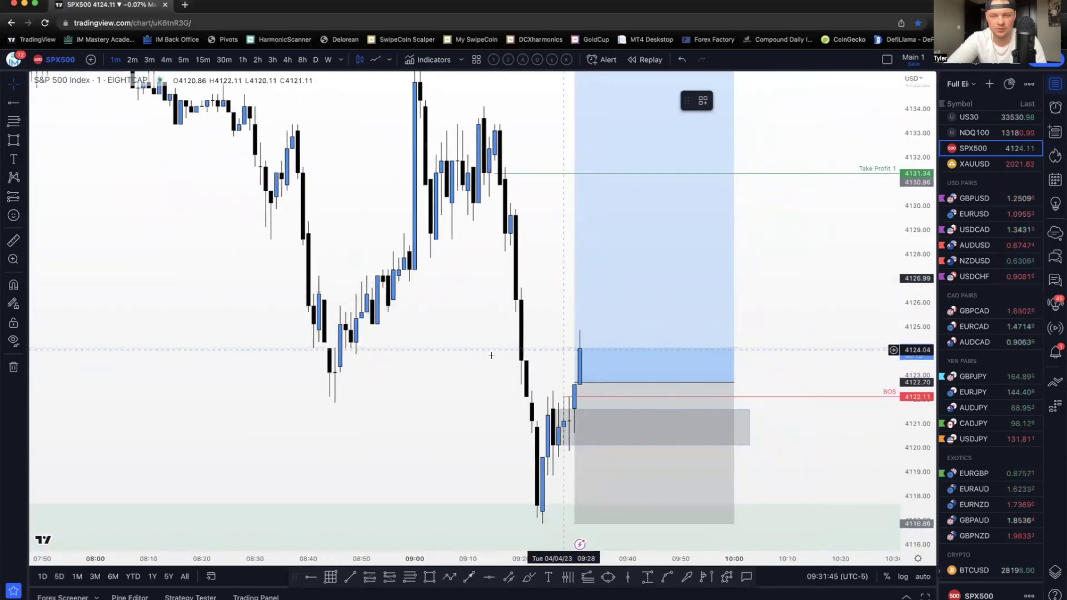
{"action": "mouse_move", "coordinate": [843, 346]}
{"action": "left_mouse_down"}
{"action": "mouse_move", "coordinate": [837, 365]}
{"action": "mouse_move", "coordinate": [842, 358]}
{"action": "left_mouse_up"}
{"action": "scroll", "coordinate": [890, 343], "scroll_direction": "down", "scroll_amount": 1}
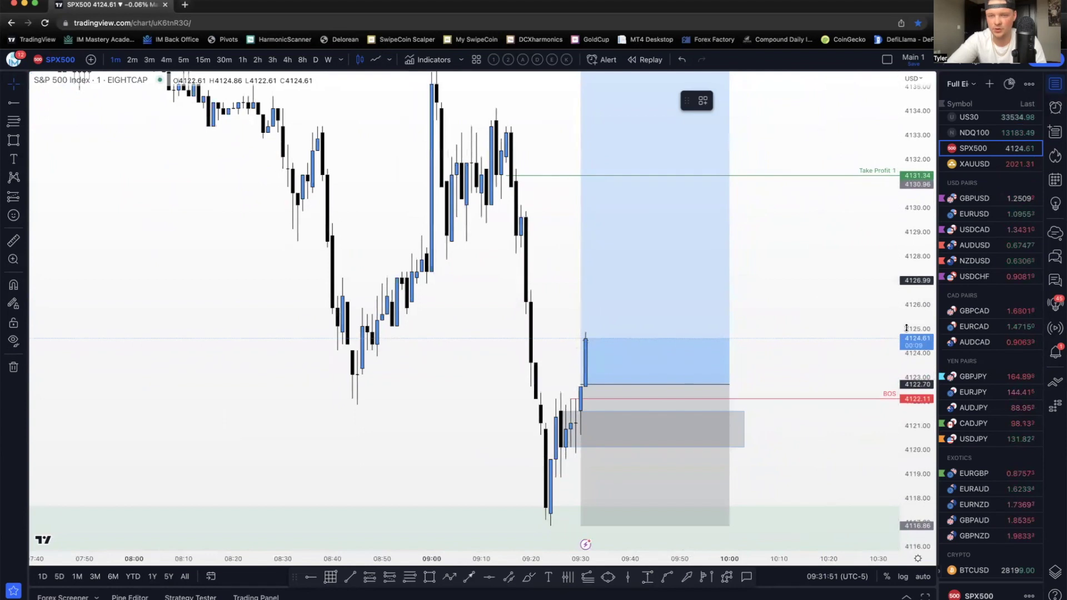
{"action": "left_click_drag", "start_coordinate": [907, 328], "coordinate": [906, 339]}
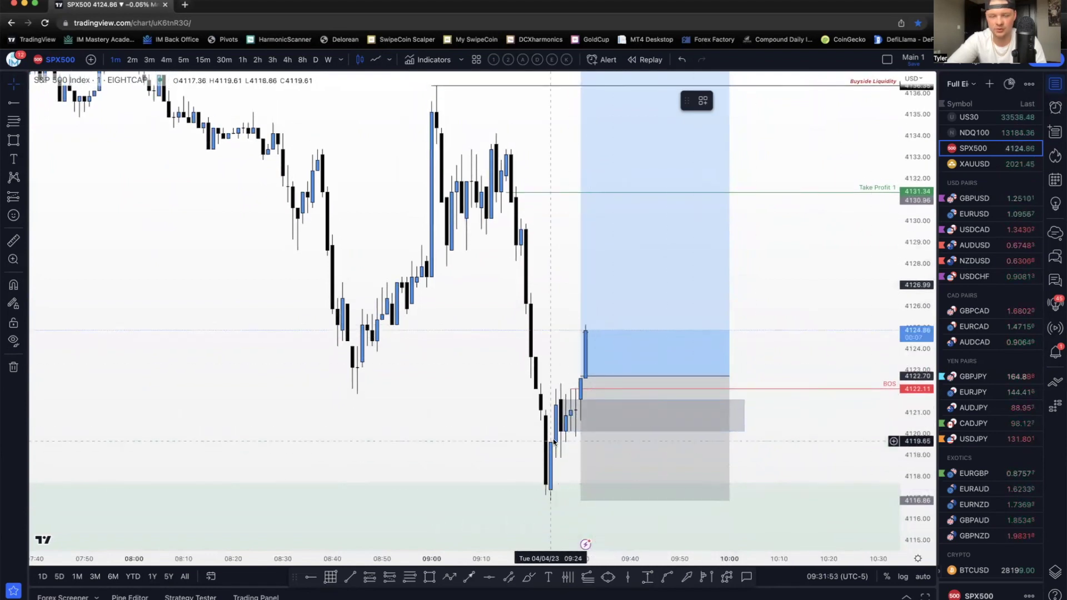
{"action": "left_click_drag", "start_coordinate": [836, 313], "coordinate": [838, 337]}
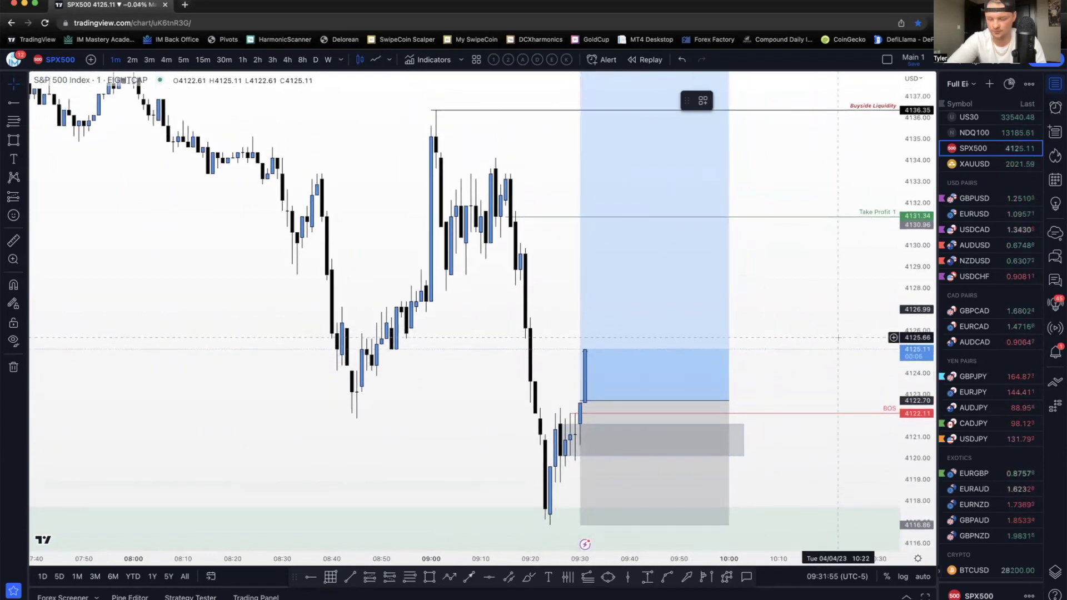
{"action": "scroll", "coordinate": [839, 338], "scroll_direction": "down", "scroll_amount": 3}
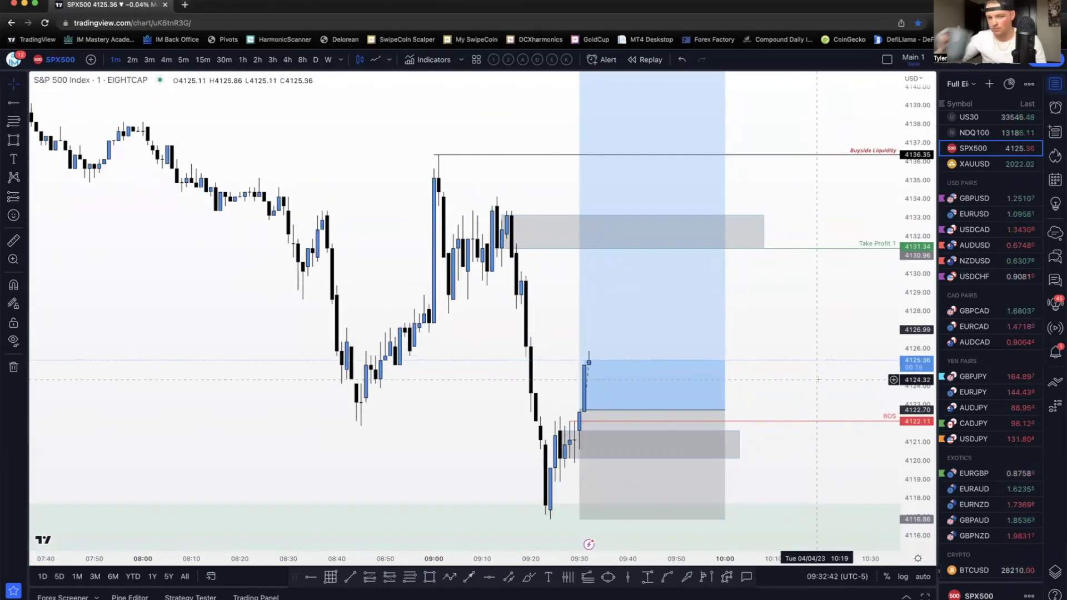
Examine the grey zone above Take Profit 1 and the buyside liquidity lines as upside targets for the long position.
{"action": "left_click_drag", "start_coordinate": [811, 340], "coordinate": [807, 378]}
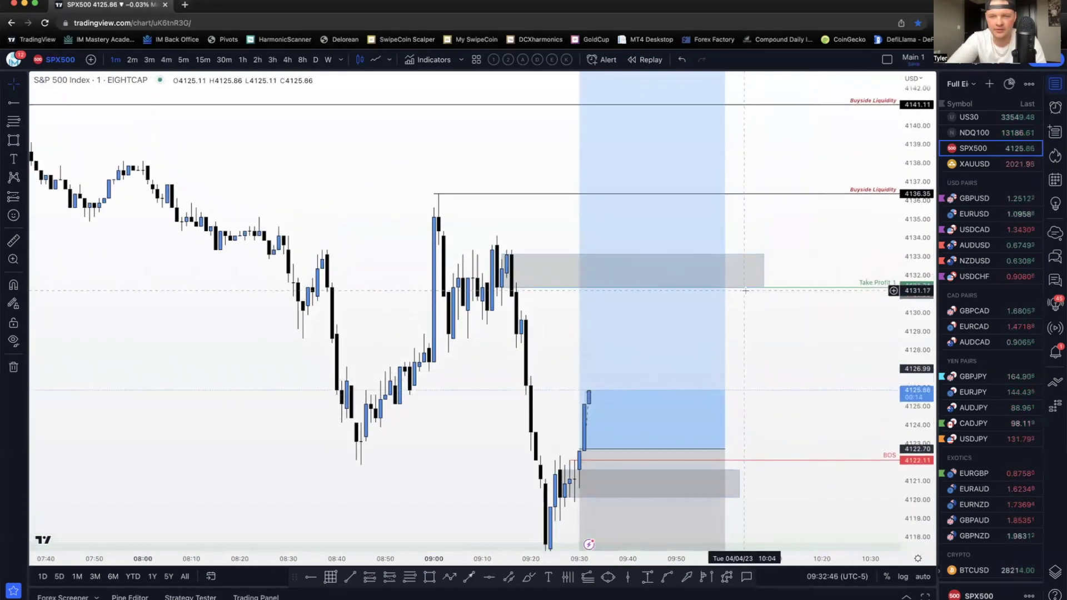
{"action": "left_click_drag", "start_coordinate": [779, 378], "coordinate": [779, 430]}
{"action": "left_click_drag", "start_coordinate": [810, 317], "coordinate": [810, 392]}
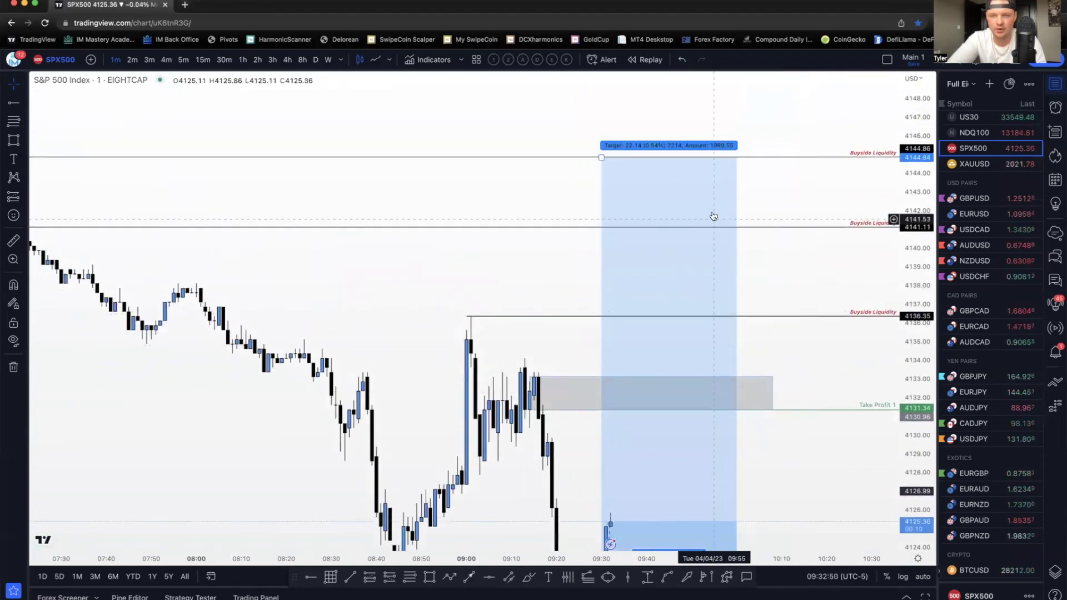
{"action": "left_click_drag", "start_coordinate": [774, 308], "coordinate": [779, 217]}
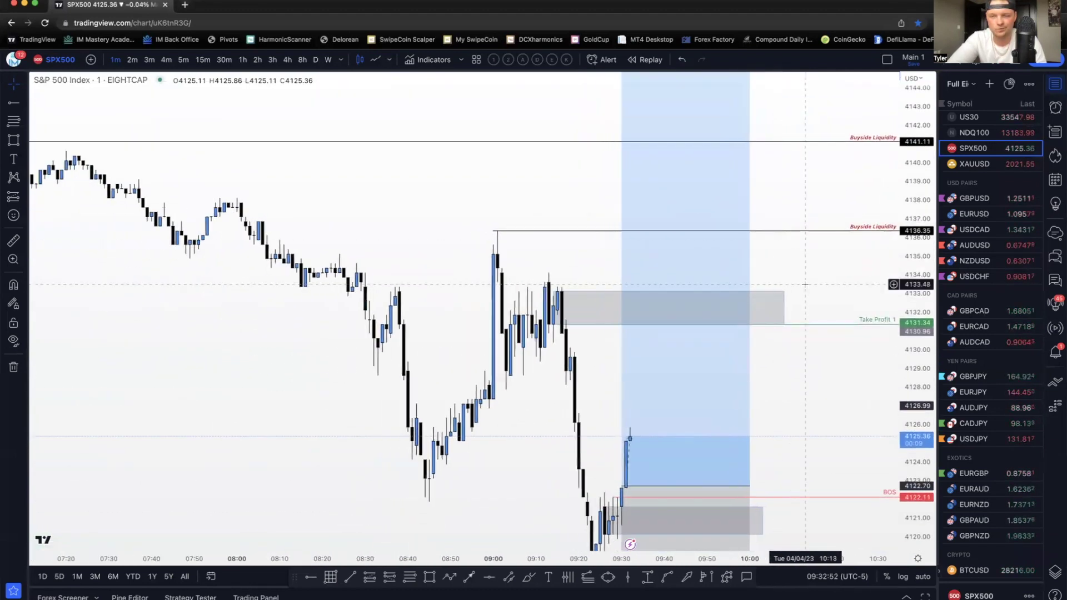
{"action": "left_click_drag", "start_coordinate": [819, 359], "coordinate": [796, 341]}
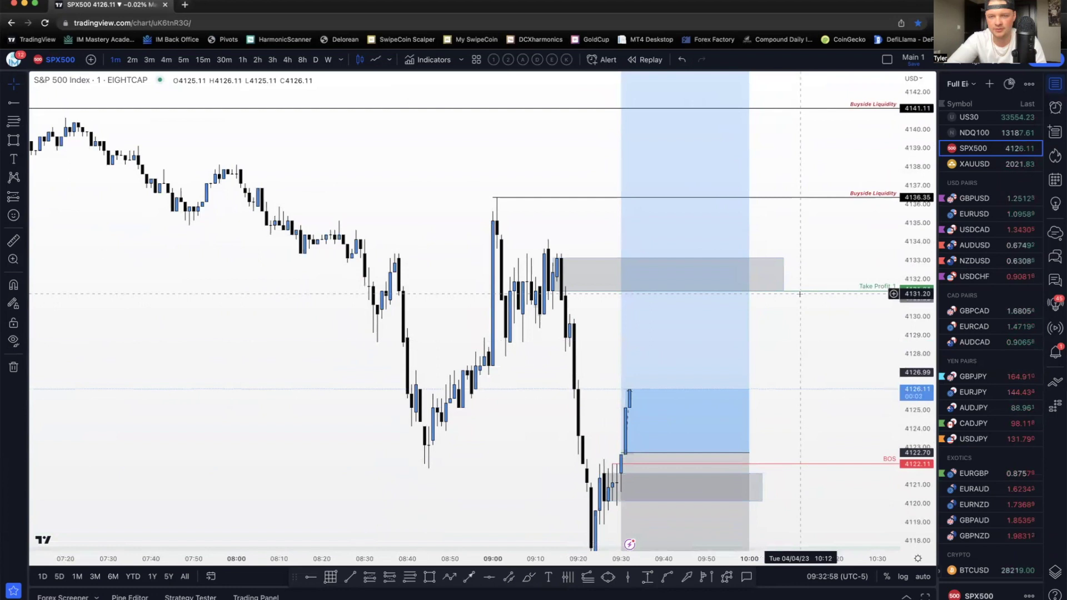
{"action": "left_click_drag", "start_coordinate": [798, 265], "coordinate": [800, 331]}
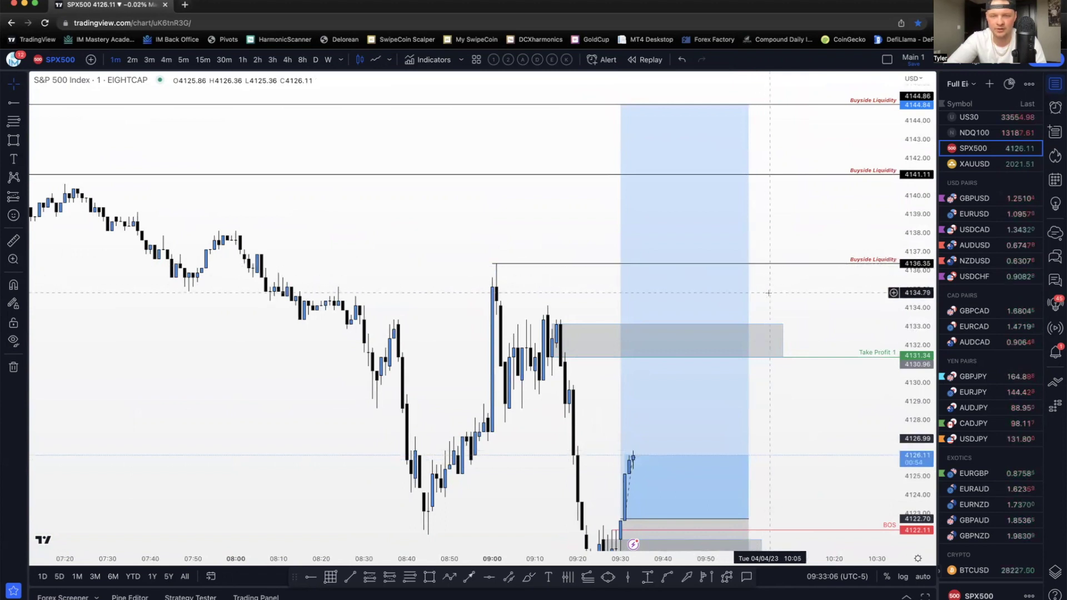
{"action": "left_click_drag", "start_coordinate": [769, 287], "coordinate": [763, 253]}
{"action": "left_click", "coordinate": [766, 233]}
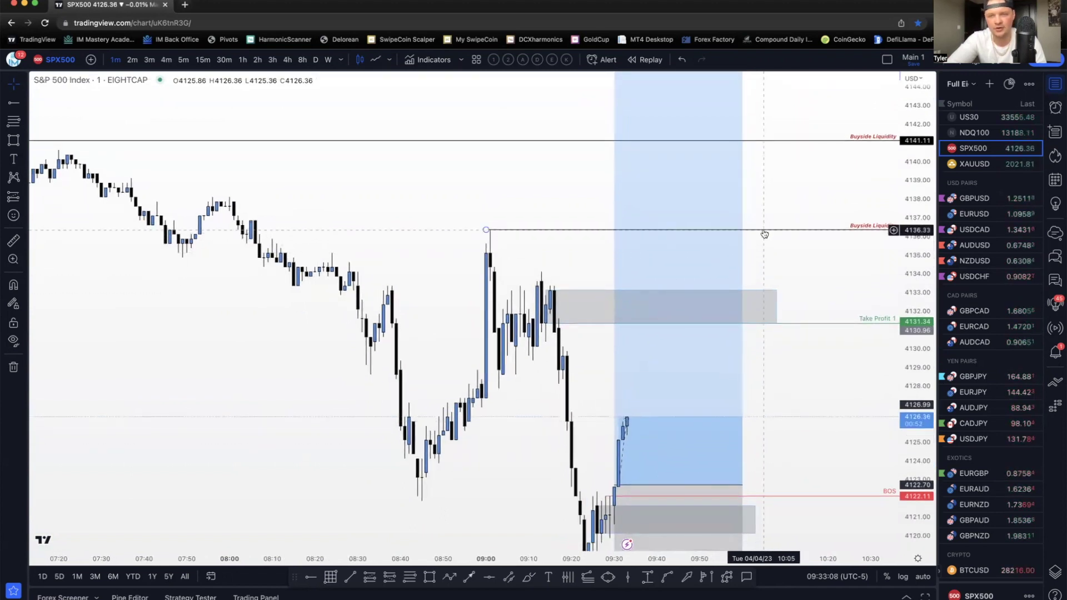
{"action": "mouse_move", "coordinate": [797, 266]}
{"action": "left_mouse_down"}
{"action": "mouse_move", "coordinate": [868, 320]}
{"action": "mouse_move", "coordinate": [788, 255]}
{"action": "left_mouse_up"}
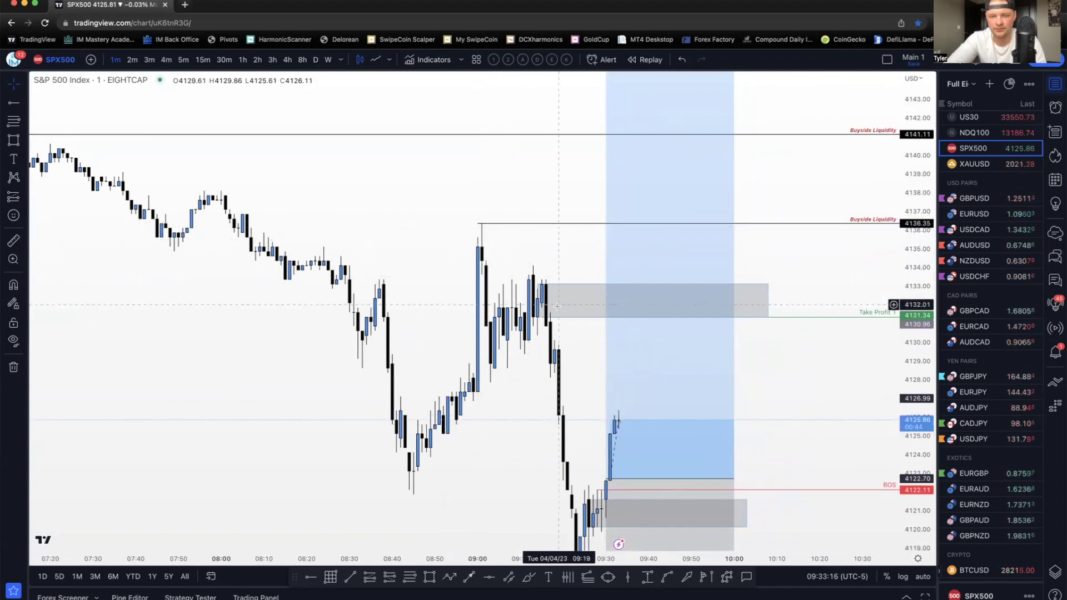
{"action": "left_click_drag", "start_coordinate": [580, 346], "coordinate": [568, 306]}
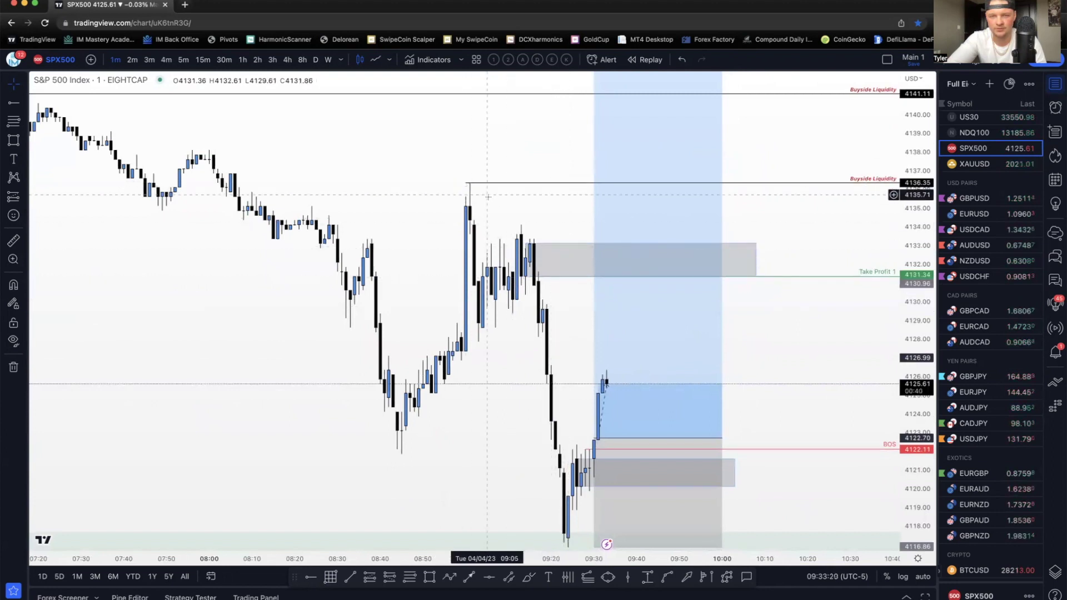
{"action": "left_click_drag", "start_coordinate": [490, 199], "coordinate": [555, 311]}
{"action": "scroll", "coordinate": [599, 318], "scroll_direction": "down", "scroll_amount": 1}
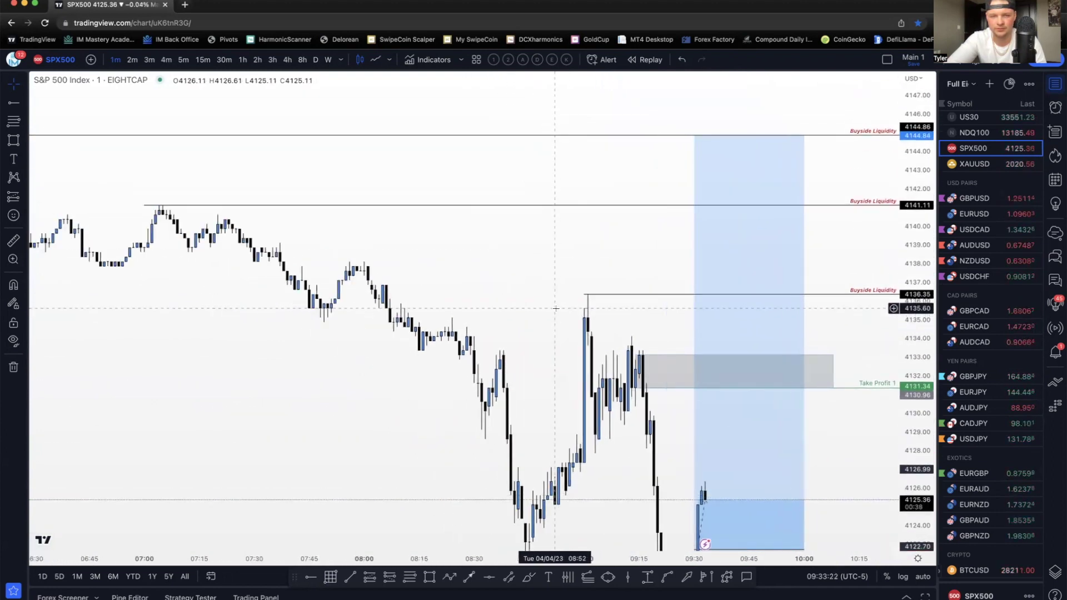
{"action": "left_click_drag", "start_coordinate": [617, 317], "coordinate": [535, 234]}
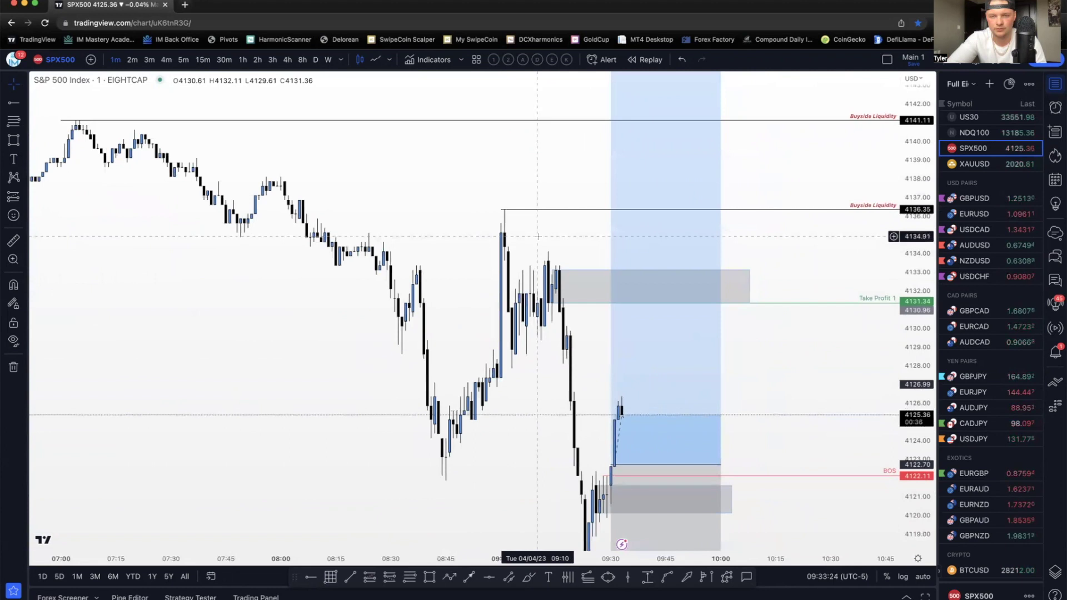
Draw a rectangle from the 09:31 candle to 10:07 between 4124.79 and 4122.75, and apply the Bullish FVG template.
{"action": "left_click_drag", "start_coordinate": [832, 371], "coordinate": [833, 332]}
{"action": "scroll", "coordinate": [842, 361], "scroll_direction": "up", "scroll_amount": 1}
{"action": "left_click_drag", "start_coordinate": [927, 429], "coordinate": [926, 382]}
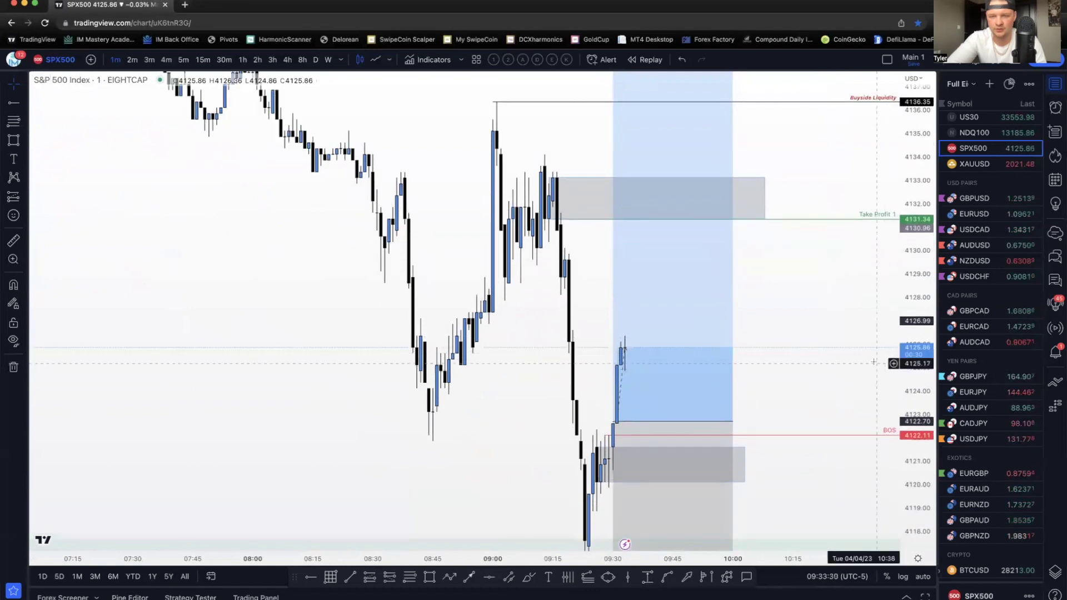
{"action": "left_click_drag", "start_coordinate": [813, 344], "coordinate": [810, 314]}
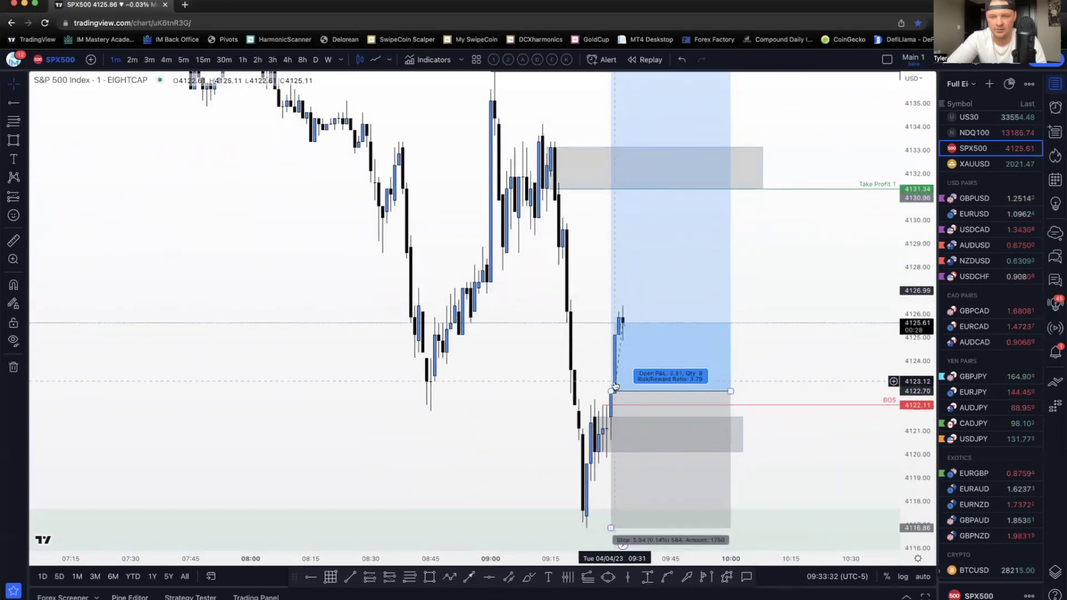
{"action": "left_click", "coordinate": [14, 141]}
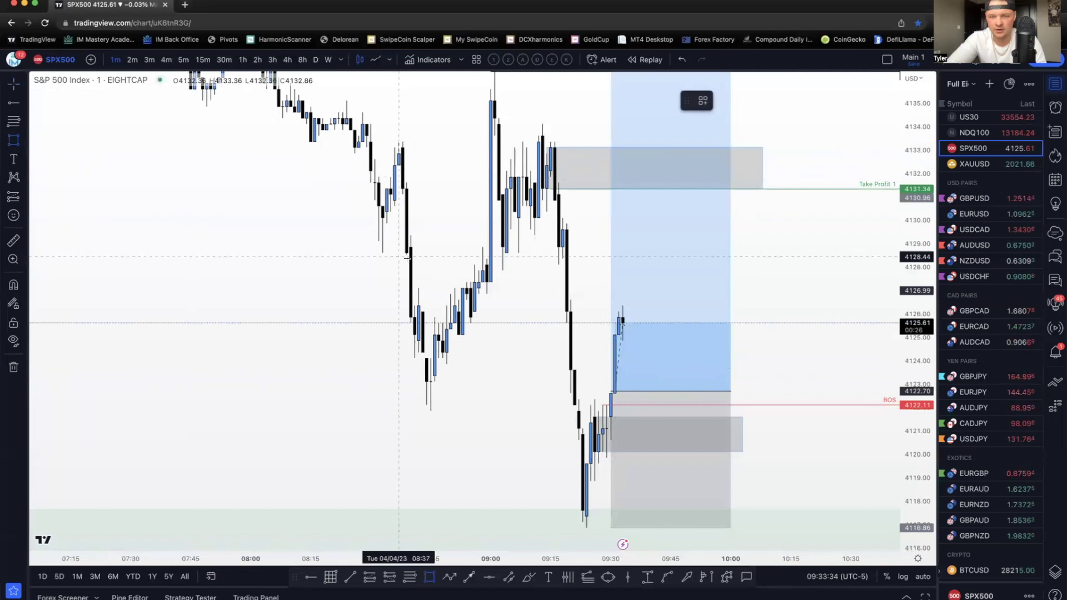
{"action": "mouse_move", "coordinate": [615, 342]}
{"action": "left_mouse_down"}
{"action": "mouse_move", "coordinate": [662, 341]}
{"action": "mouse_move", "coordinate": [759, 389]}
{"action": "left_mouse_up"}
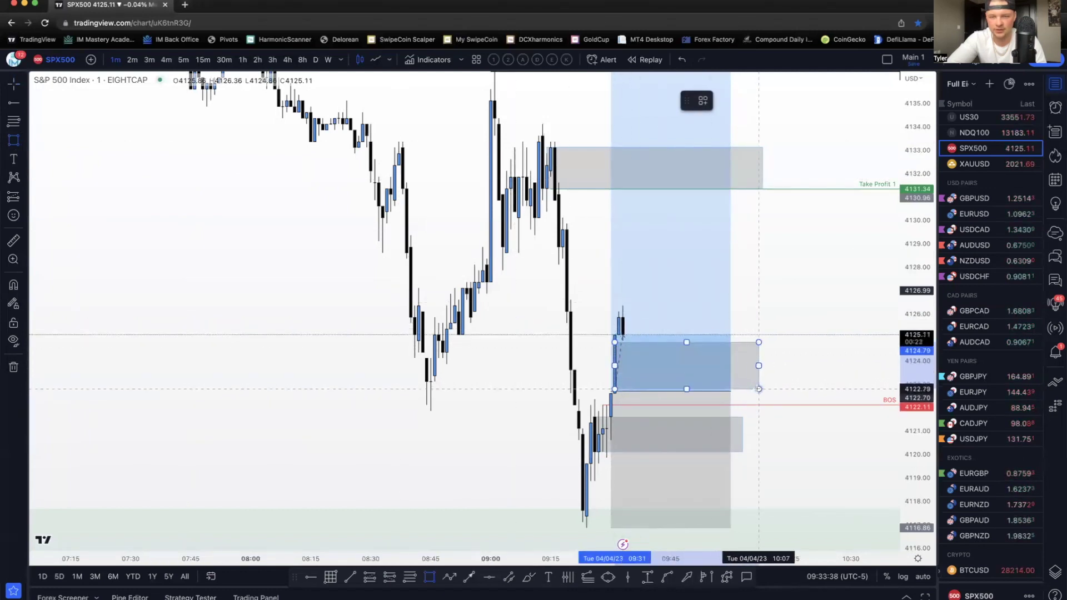
{"action": "left_click", "coordinate": [700, 99]}
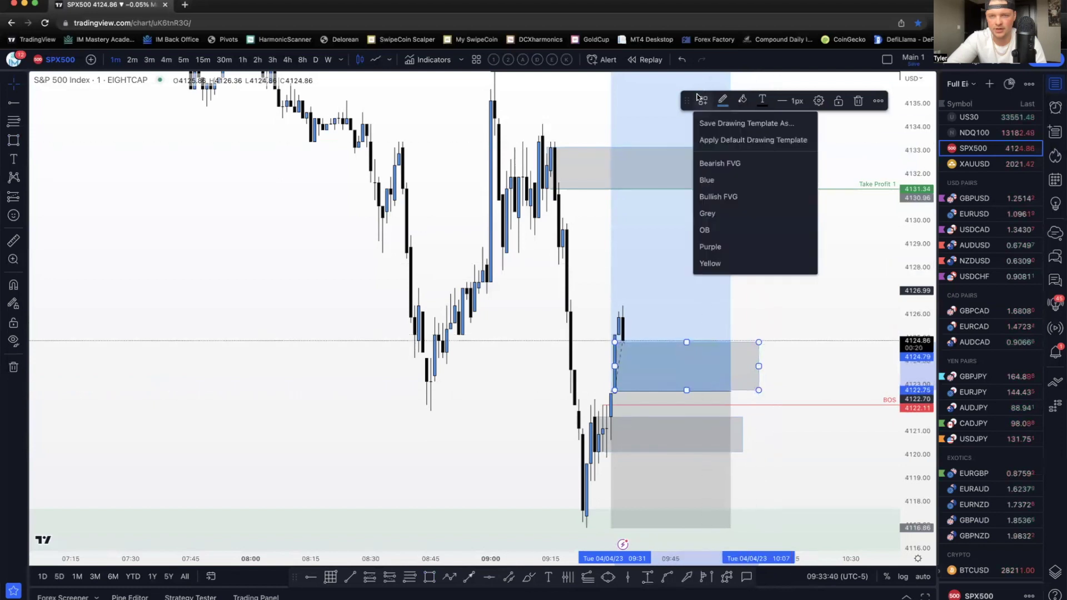
{"action": "left_click", "coordinate": [723, 196]}
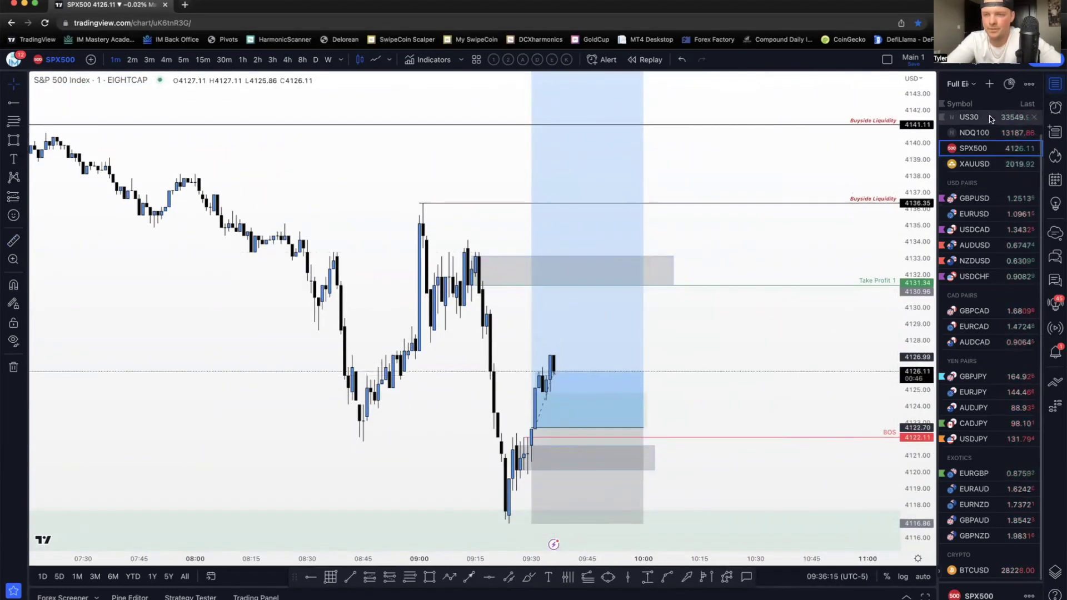
Compare the 1-minute price action of US30, NDQ100 and SPX500, ending on the US30 chart.
{"action": "left_click", "coordinate": [991, 118]}
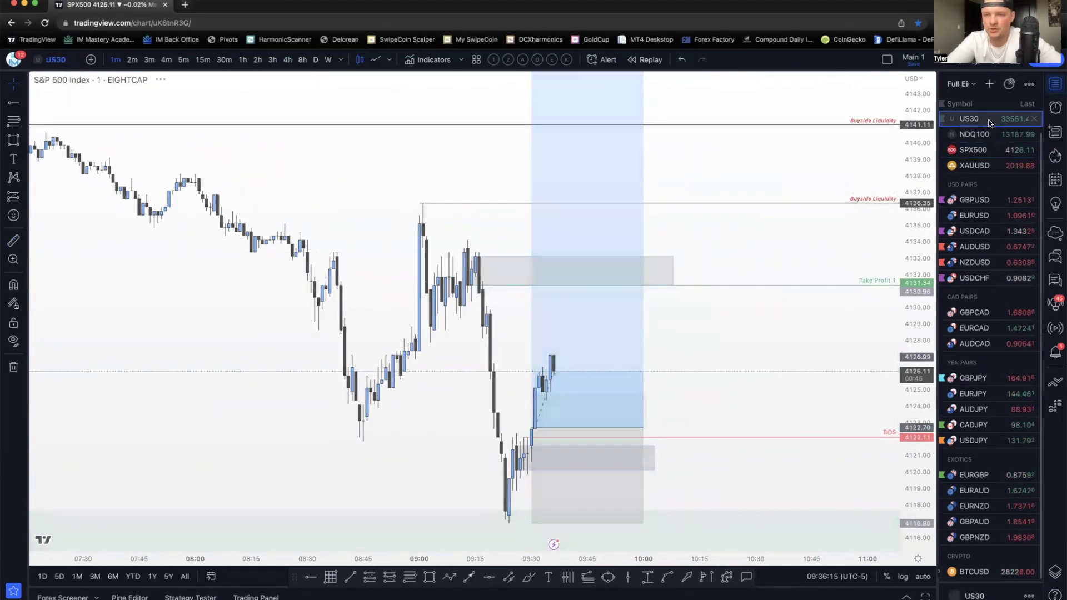
{"action": "left_click", "coordinate": [984, 135]}
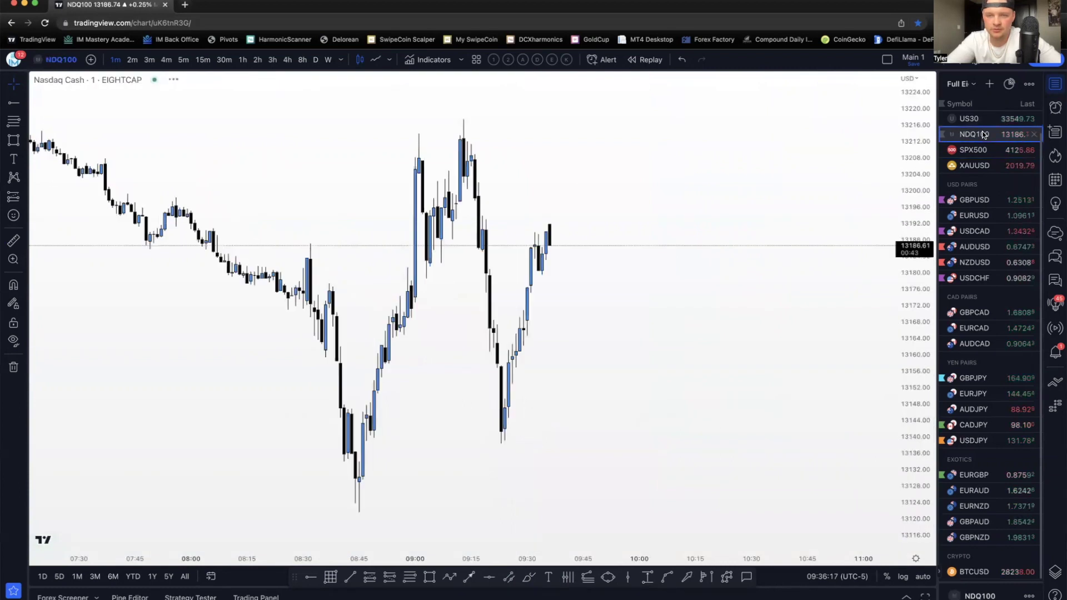
{"action": "left_click", "coordinate": [974, 149]}
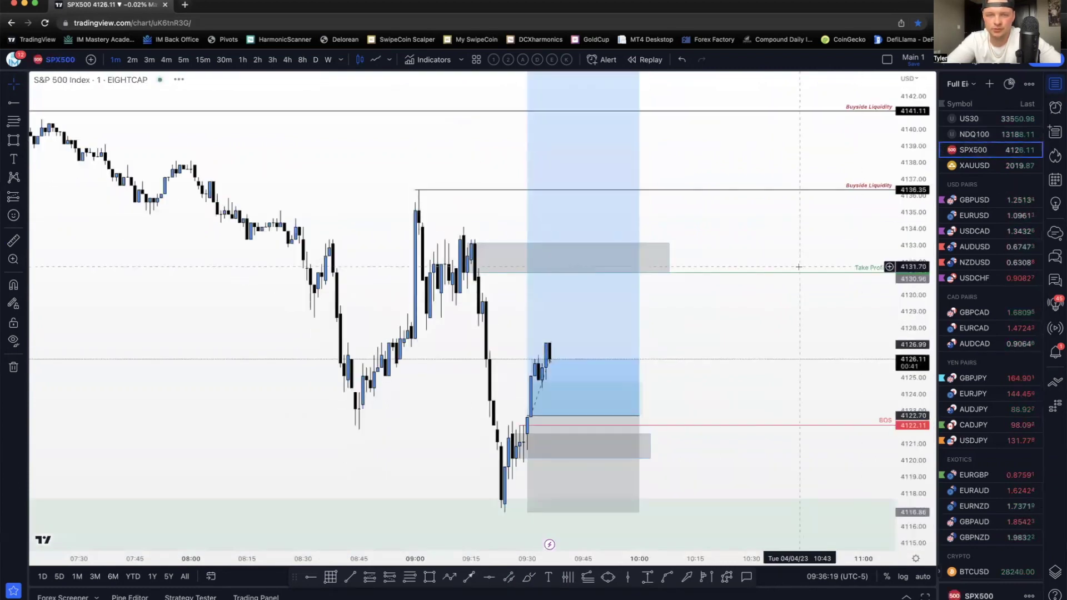
{"action": "scroll", "coordinate": [753, 332], "scroll_direction": "down", "scroll_amount": 2}
{"action": "left_click_drag", "start_coordinate": [764, 344], "coordinate": [755, 372]}
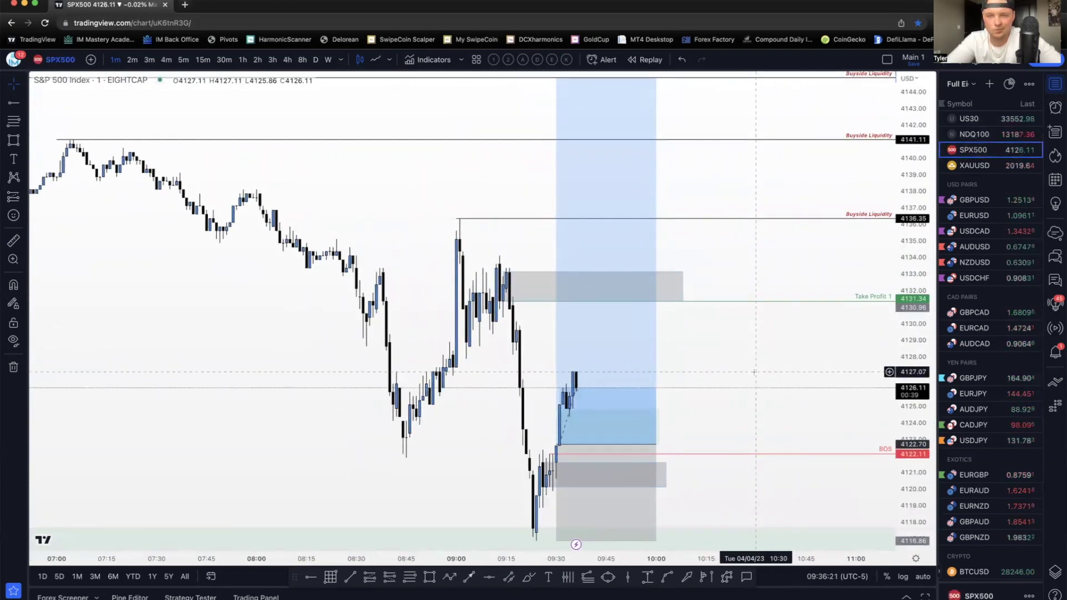
{"action": "left_click", "coordinate": [973, 118]}
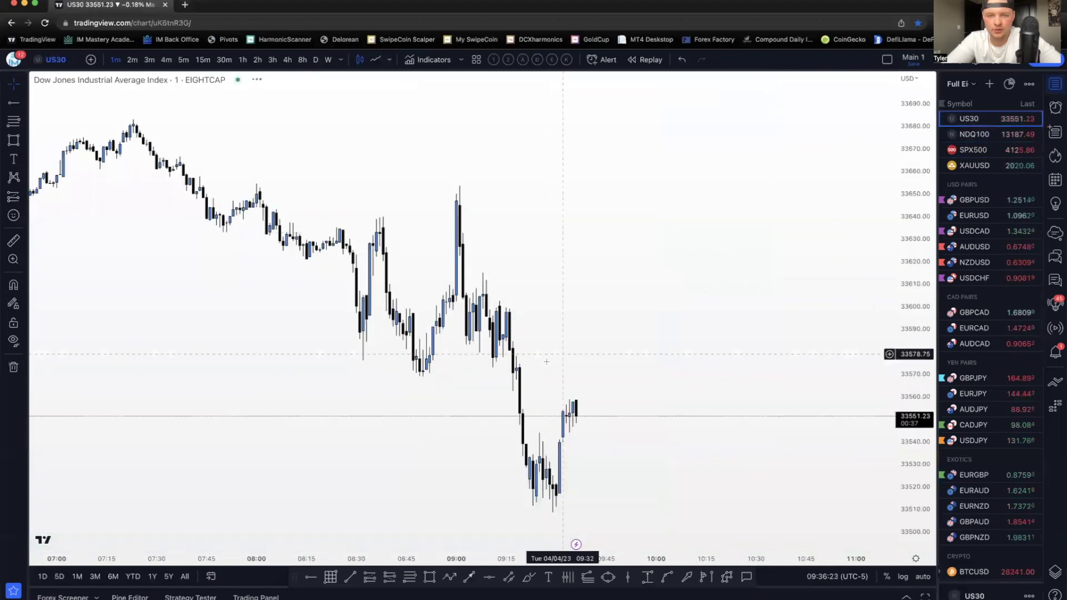
Switch to NDQ100 and draw a rectangle from 08:46 to 09:47 between 13138.84 and 13134.04.
{"action": "key", "text": "Down"}
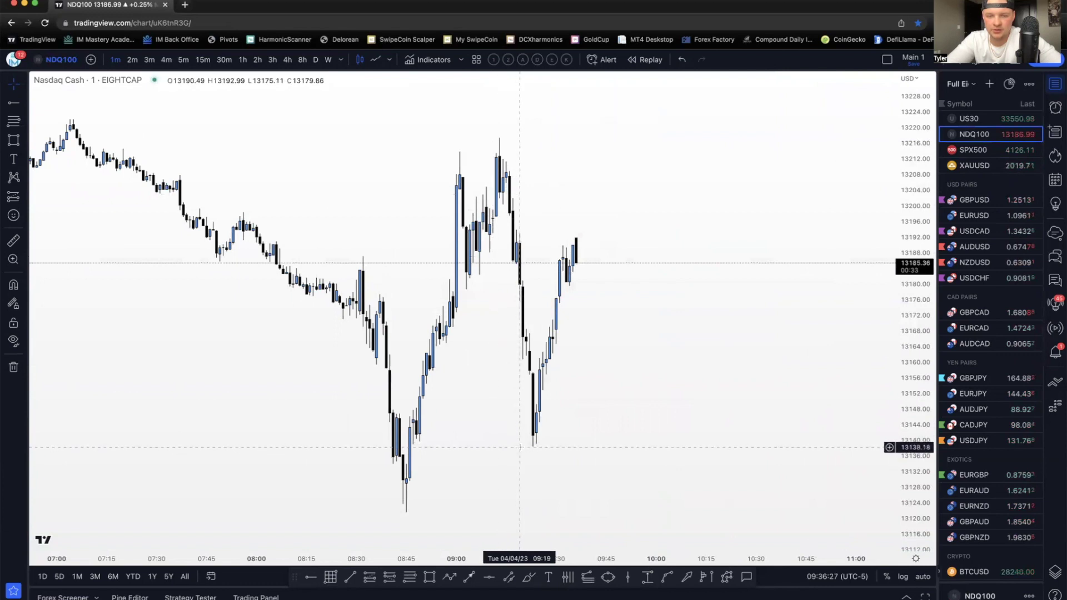
{"action": "key", "text": "alt+shift+r"}
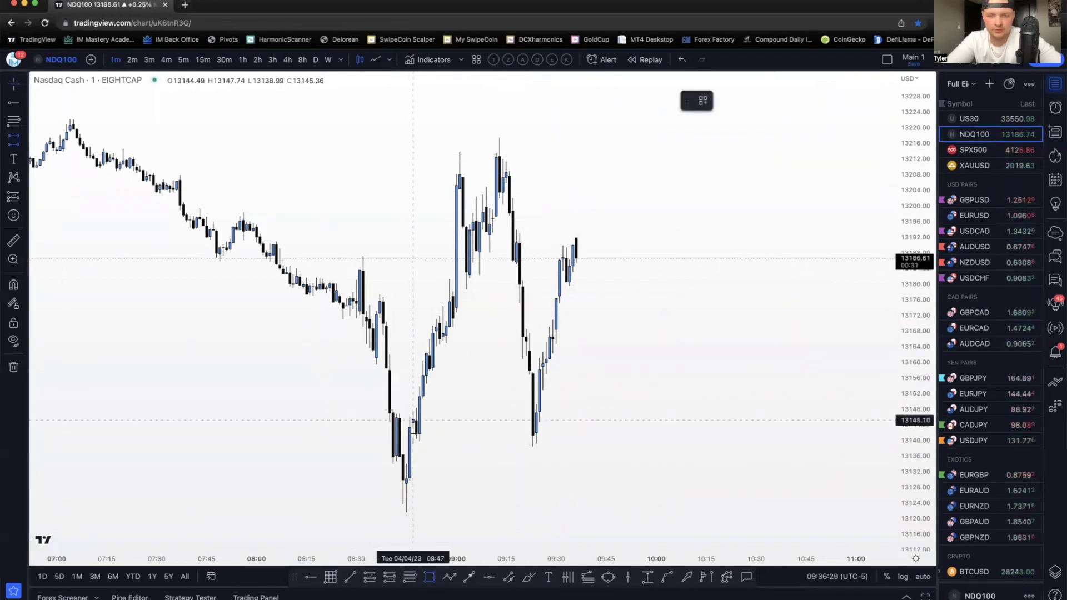
{"action": "mouse_move", "coordinate": [410, 445]}
{"action": "left_mouse_down"}
{"action": "mouse_move", "coordinate": [572, 448]}
{"action": "mouse_move", "coordinate": [610, 461]}
{"action": "left_mouse_up"}
{"action": "left_click", "coordinate": [613, 463]}
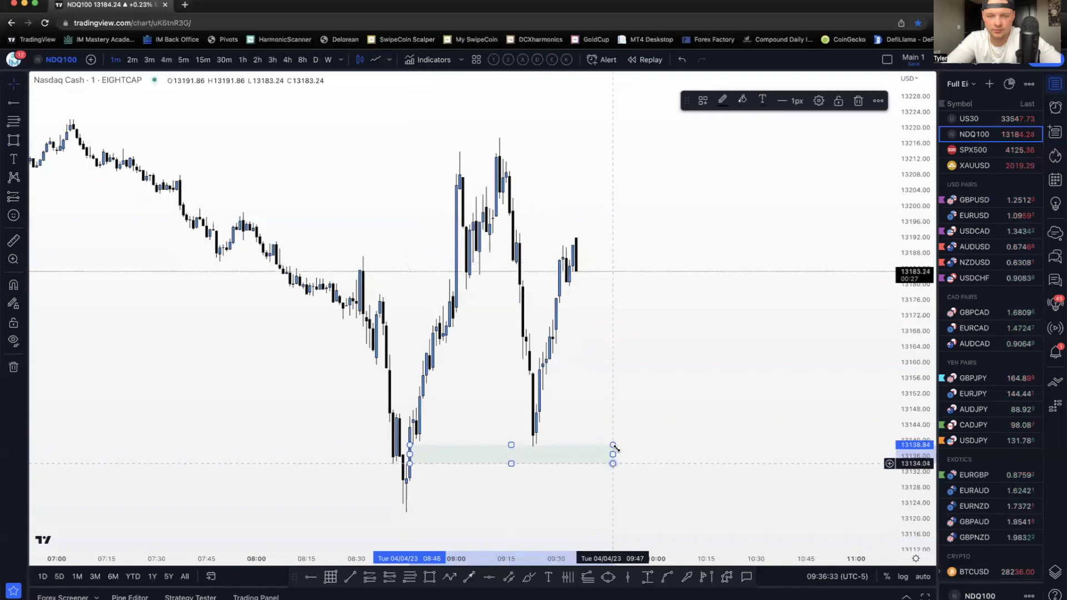
{"action": "left_click", "coordinate": [629, 436]}
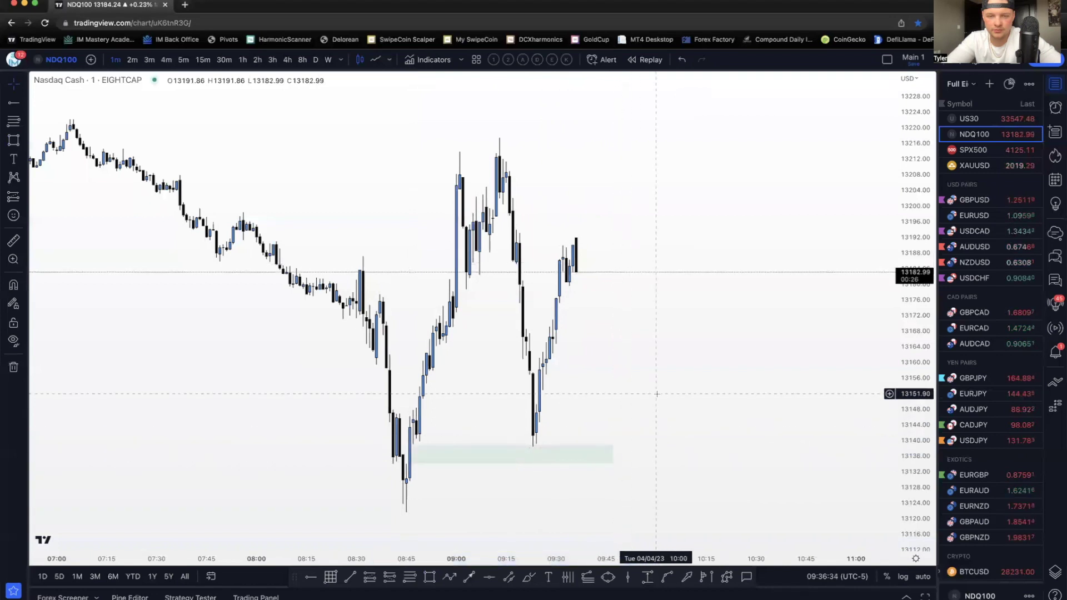
{"action": "left_click", "coordinate": [532, 446]}
{"action": "left_click", "coordinate": [608, 358]}
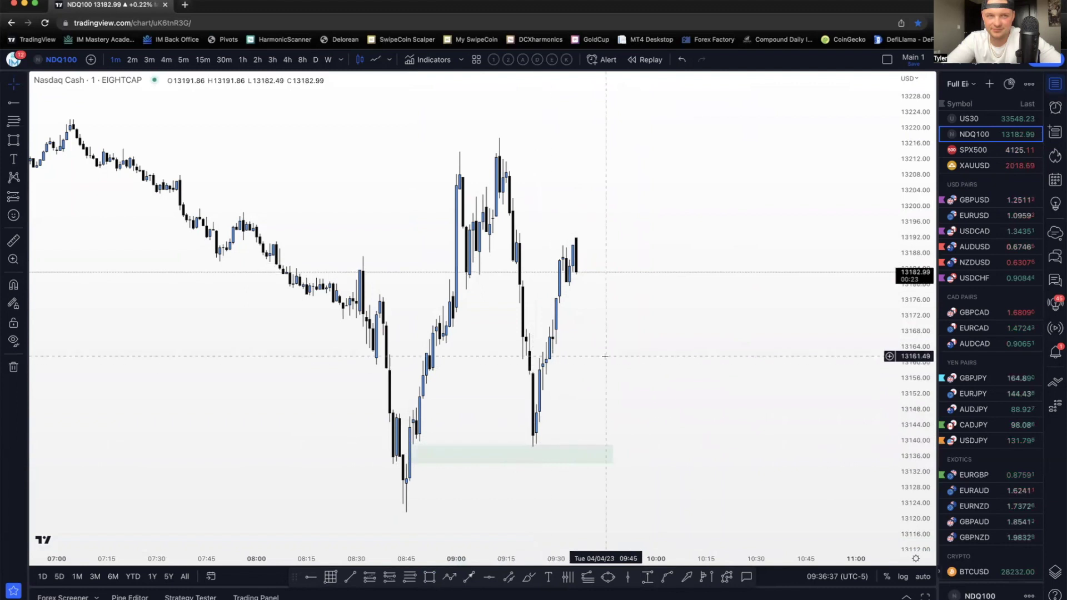
{"action": "scroll", "coordinate": [693, 329], "scroll_direction": "left", "scroll_amount": 3}
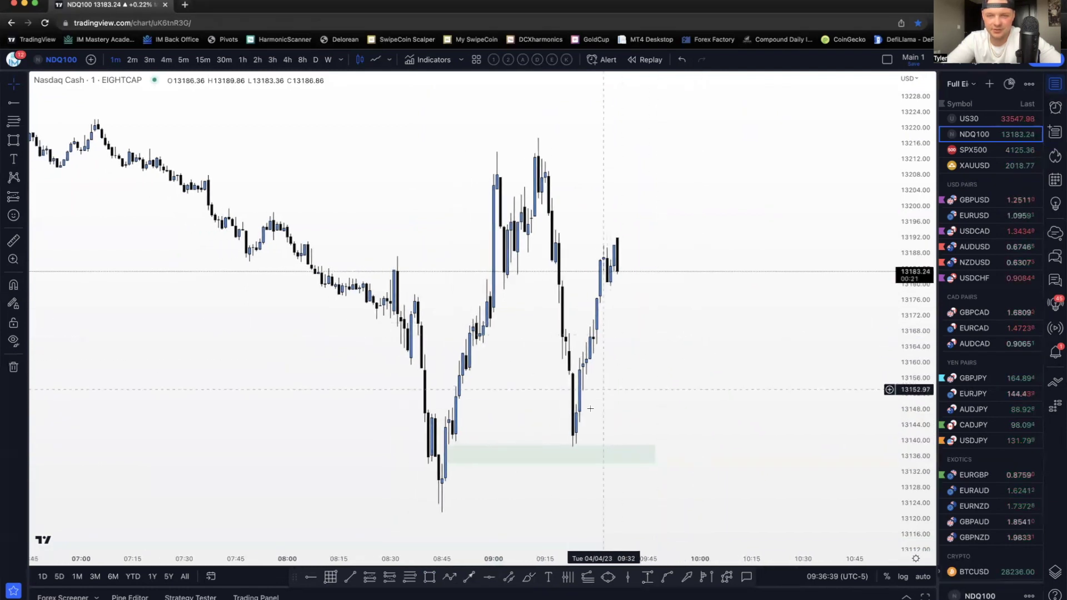
Return to SPX500 and extend the long position and the Bullish FVG rectangle to about 10:30.
{"action": "left_click", "coordinate": [983, 150]}
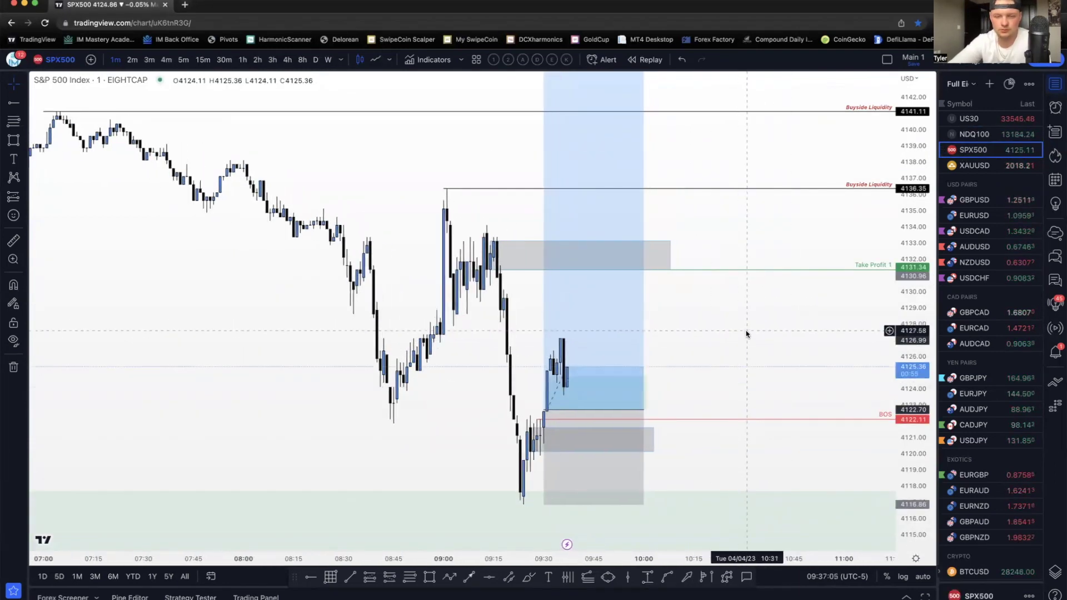
{"action": "left_click_drag", "start_coordinate": [643, 409], "coordinate": [746, 410]}
{"action": "left_click_drag", "start_coordinate": [645, 393], "coordinate": [745, 393]}
Draw a Gann box with levels 0, 0.5 and 1 over the bullish gap, from 09:31 to 10:54 between 4124.81 and 4122.70.
{"action": "scroll", "coordinate": [89, 145], "scroll_direction": "down", "scroll_amount": 2}
{"action": "left_click", "coordinate": [331, 577]}
{"action": "left_click", "coordinate": [512, 397]}
{"action": "left_click", "coordinate": [753, 429]}
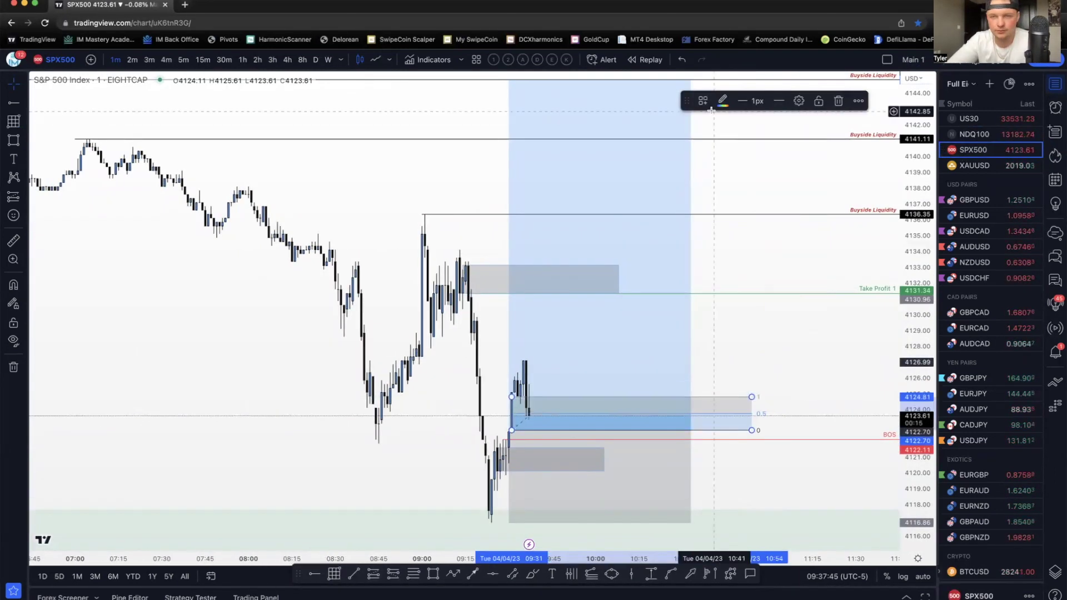
{"action": "left_click", "coordinate": [803, 342]}
Examine the live 1-minute SPX500 price against the gap's 0.5 level, the long entry, the order block below BOS and the stop.
{"action": "scroll", "coordinate": [803, 342], "scroll_direction": "down", "scroll_amount": 1}
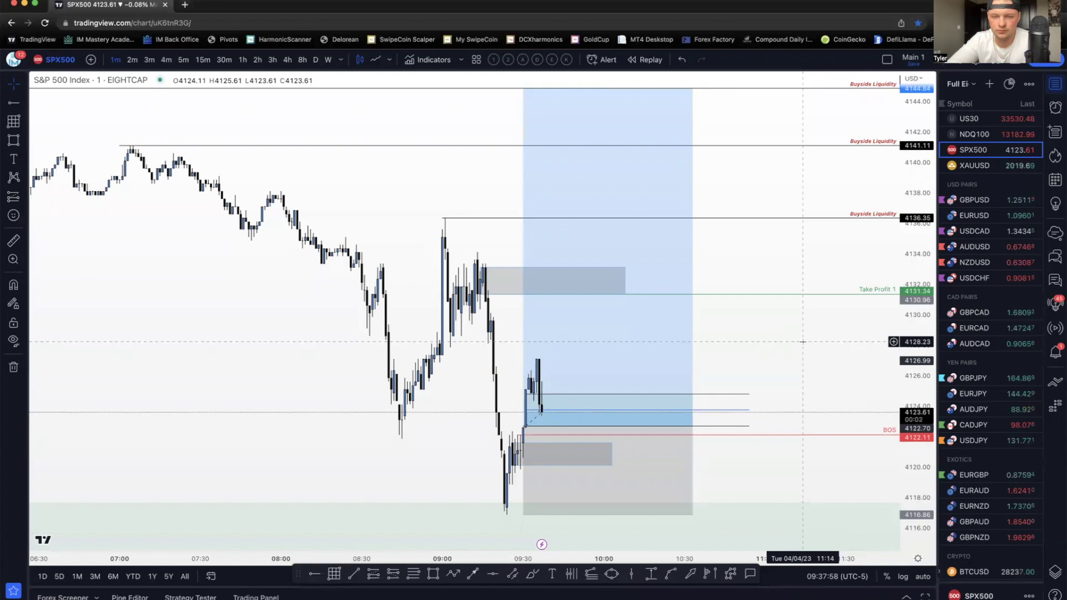
{"action": "left_click_drag", "start_coordinate": [793, 377], "coordinate": [783, 325]}
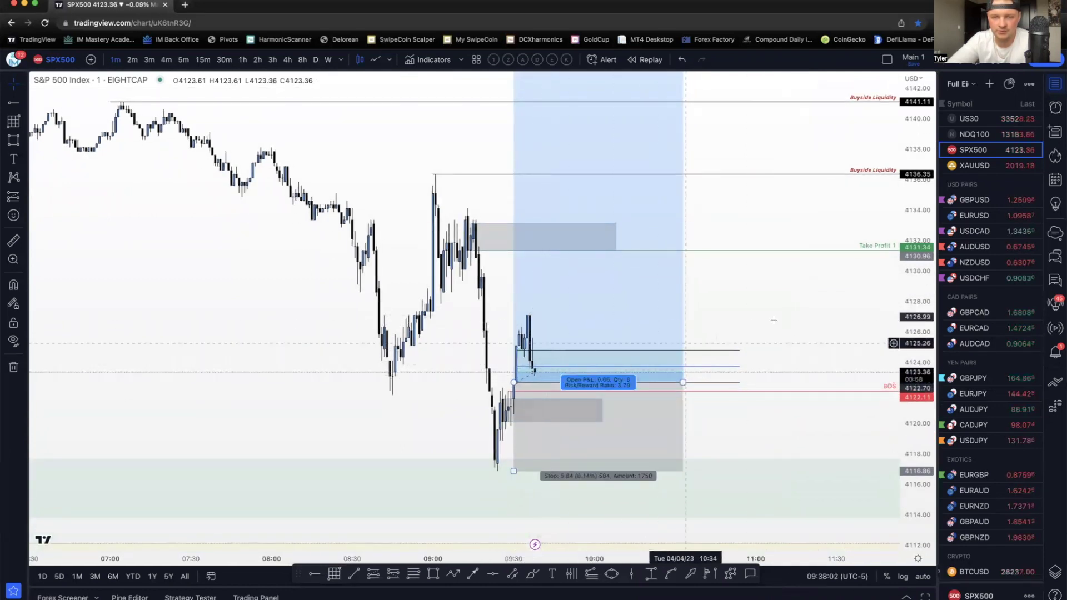
{"action": "left_click_drag", "start_coordinate": [780, 314], "coordinate": [802, 316]}
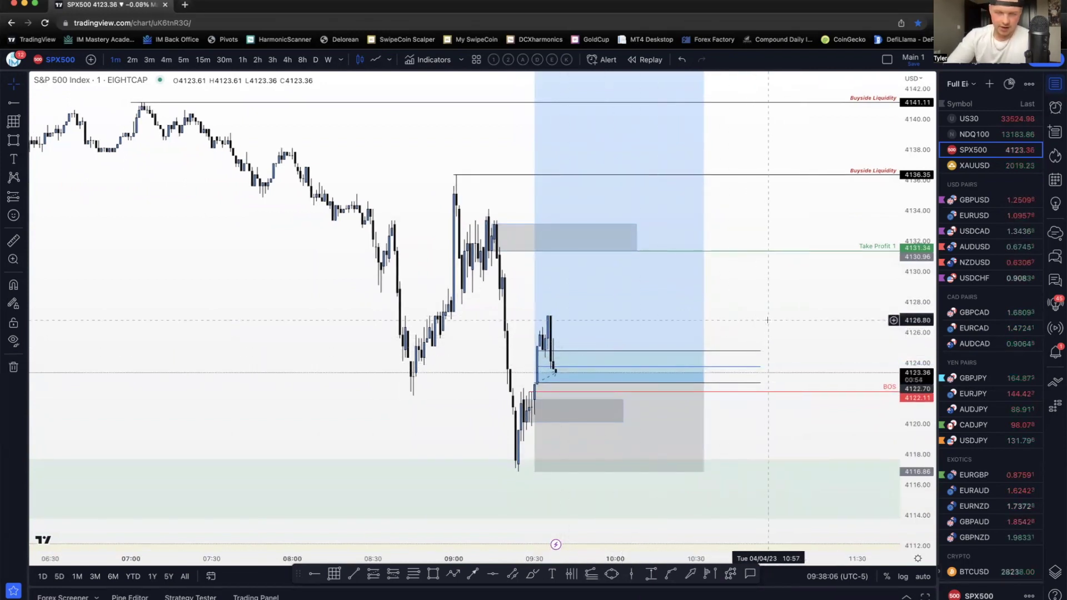
{"action": "left_click", "coordinate": [582, 362]}
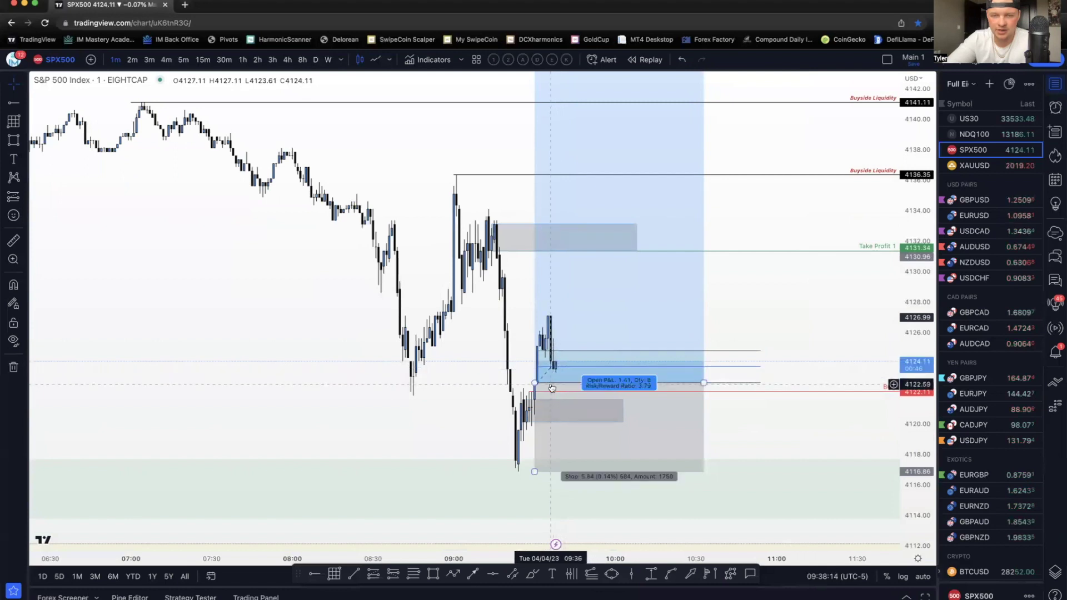
{"action": "scroll", "coordinate": [775, 295], "scroll_direction": "up", "scroll_amount": 1}
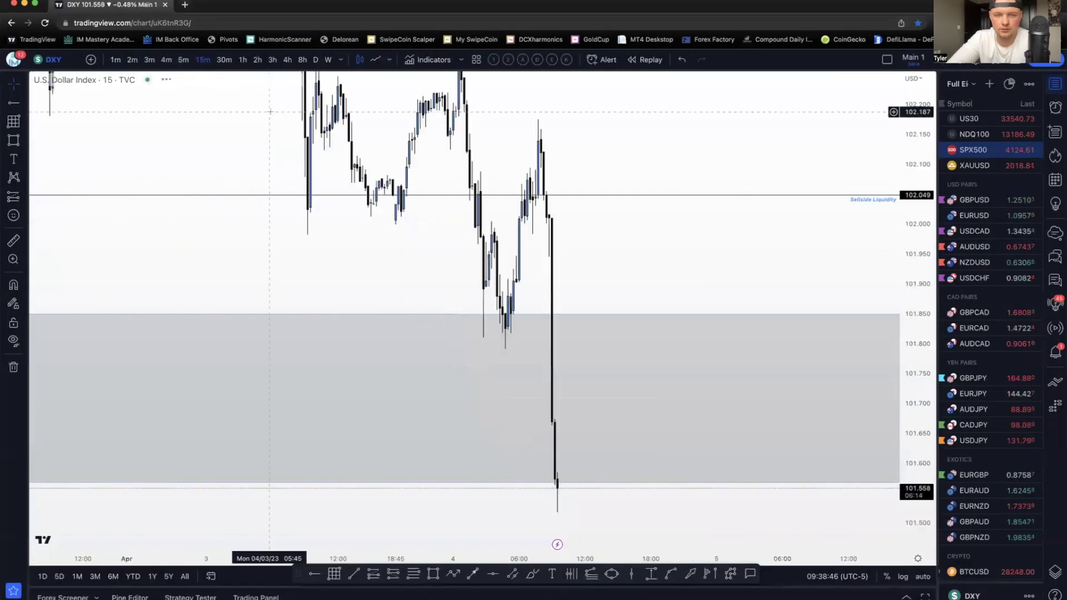
{"action": "scroll", "coordinate": [270, 112], "scroll_direction": "down", "scroll_amount": 3}
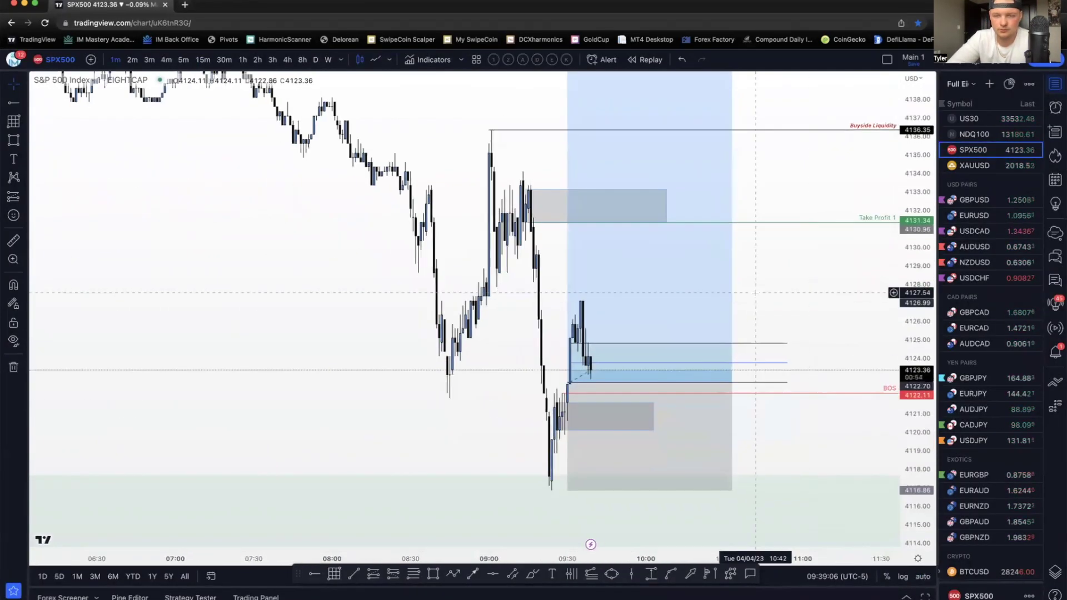
{"action": "scroll", "coordinate": [725, 321], "scroll_direction": "up", "scroll_amount": 2}
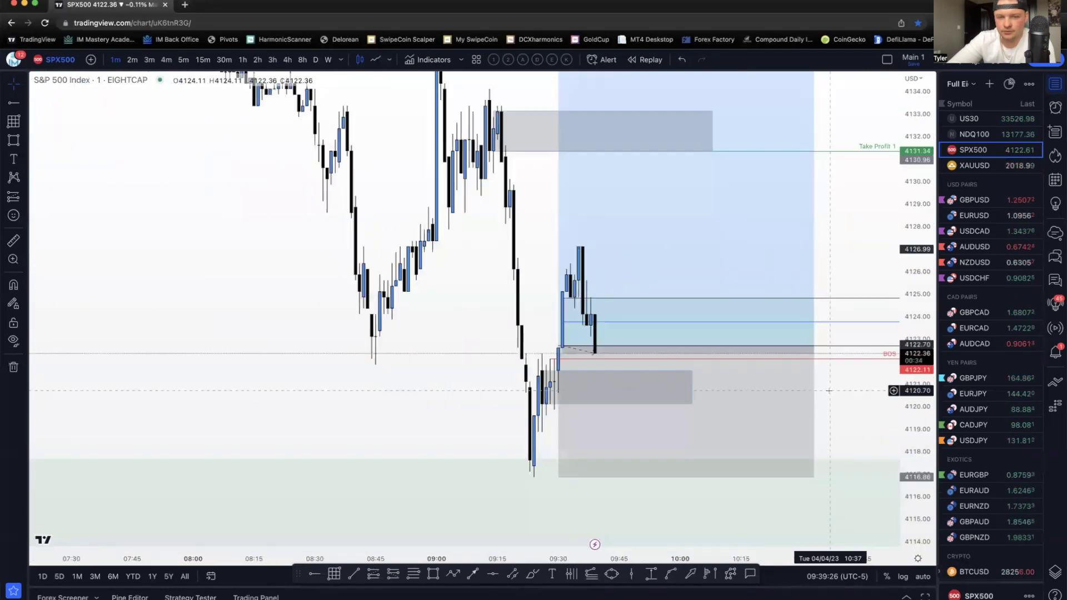
{"action": "scroll", "coordinate": [828, 334], "scroll_direction": "down", "scroll_amount": 2}
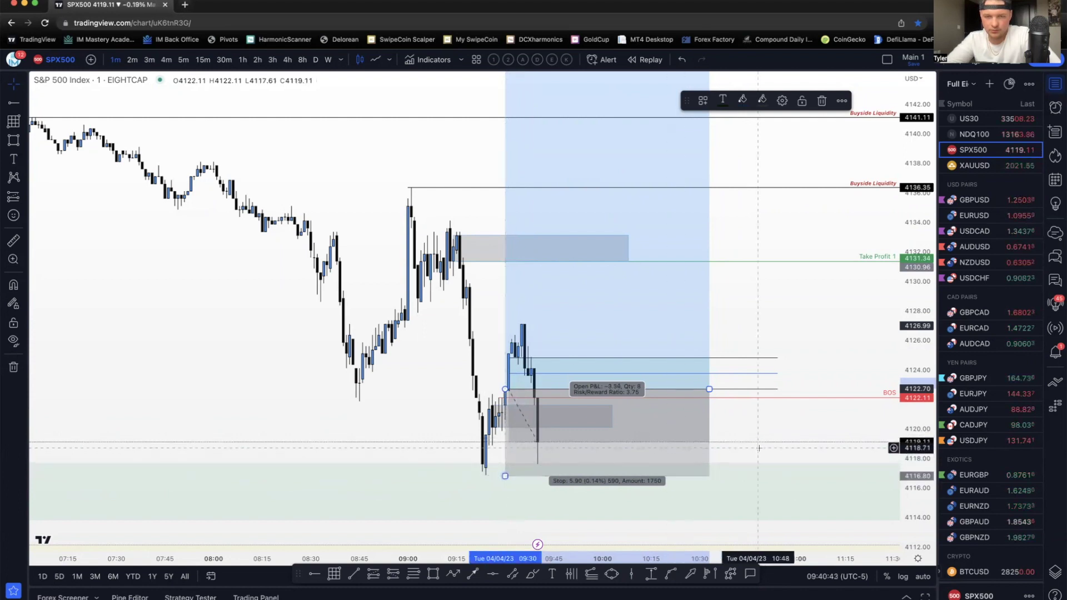
{"action": "left_click_drag", "start_coordinate": [909, 455], "coordinate": [909, 459]}
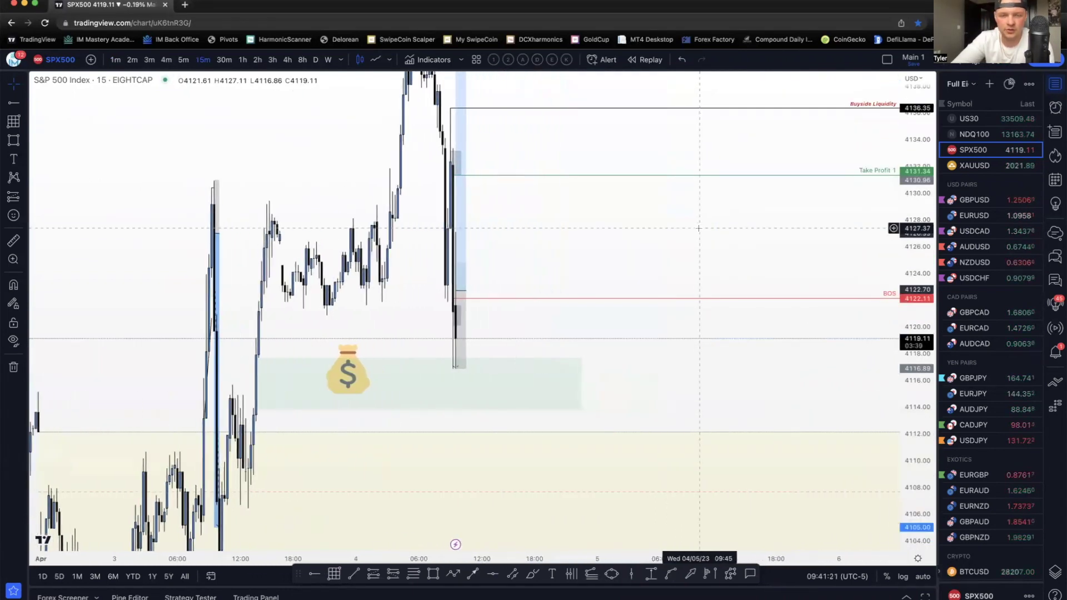
Draw a rising trend line under the overnight lows on the 15-minute chart, from about 4120.5 to about 4122.
{"action": "scroll", "coordinate": [699, 228], "scroll_direction": "left", "scroll_amount": 3}
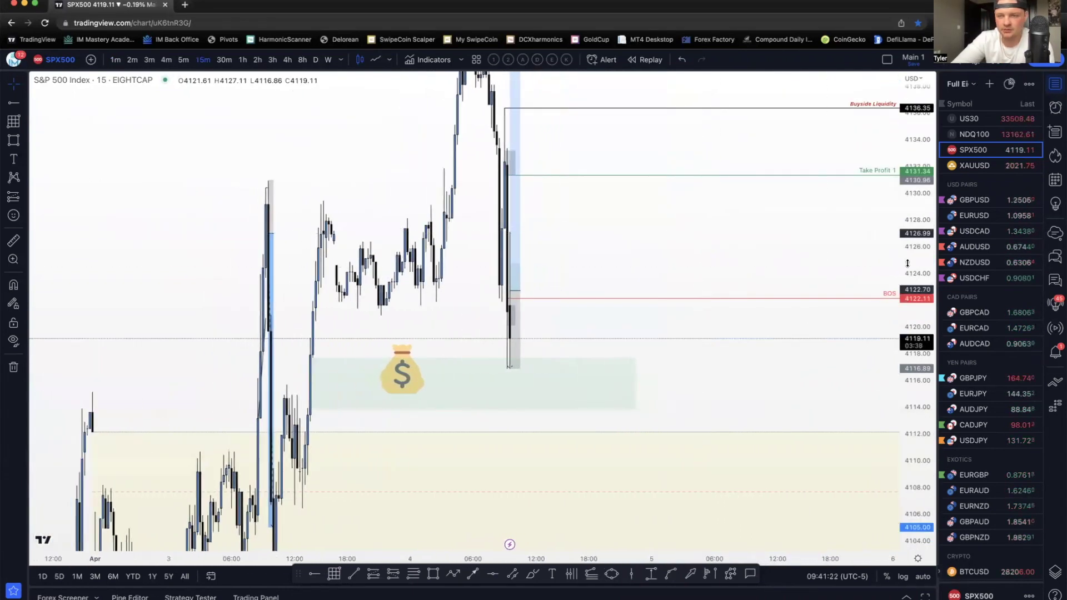
{"action": "left_click_drag", "start_coordinate": [908, 263], "coordinate": [908, 301]}
{"action": "scroll", "coordinate": [731, 275], "scroll_direction": "up", "scroll_amount": 1}
{"action": "left_click_drag", "start_coordinate": [631, 253], "coordinate": [632, 326]}
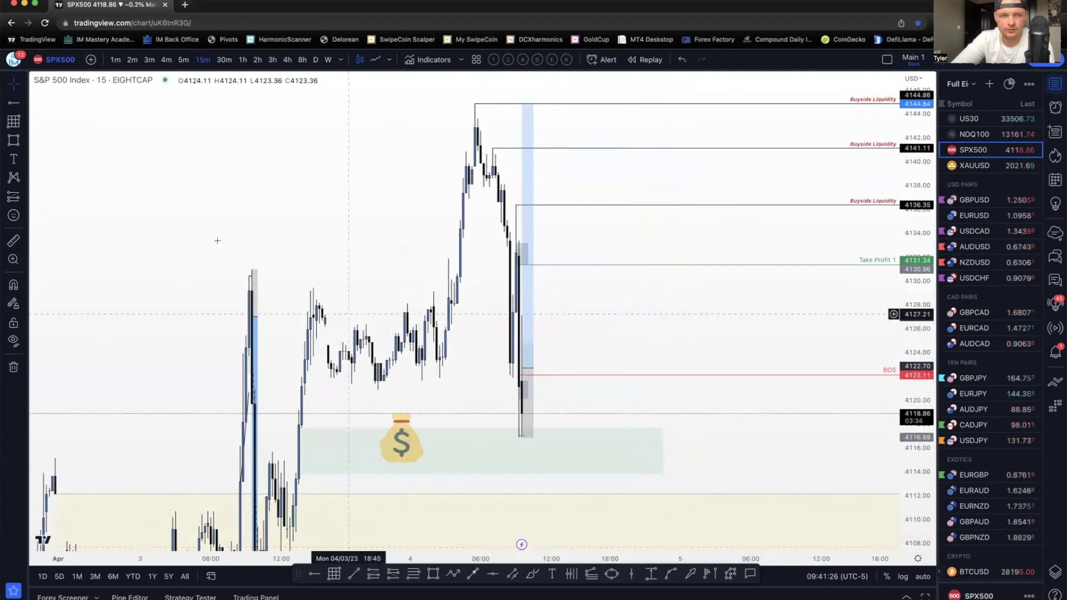
{"action": "key", "text": "alt+t"}
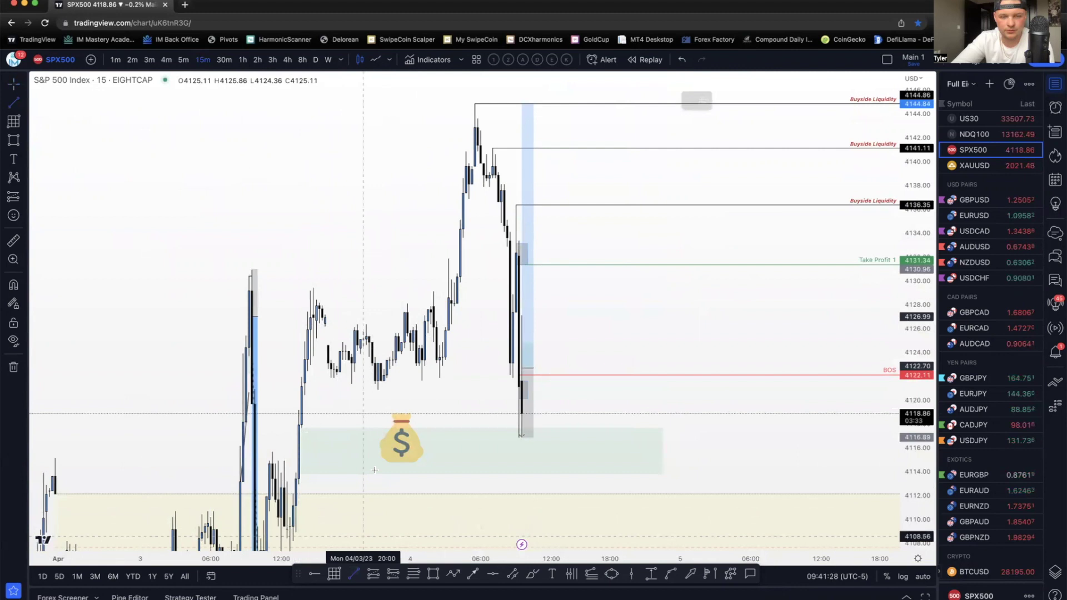
{"action": "left_click", "coordinate": [369, 394]}
{"action": "left_click", "coordinate": [472, 375]}
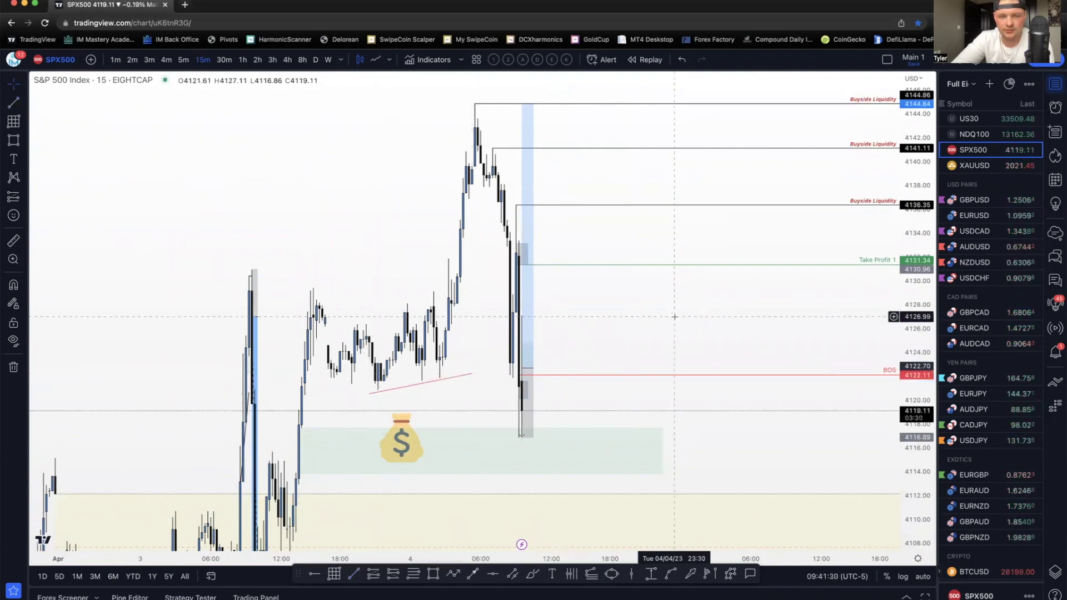
Switch to the 1-minute chart and measure the price move from the long entry up to the swing high.
{"action": "left_click", "coordinate": [116, 60]}
{"action": "left_click_drag", "start_coordinate": [907, 362], "coordinate": [907, 317]}
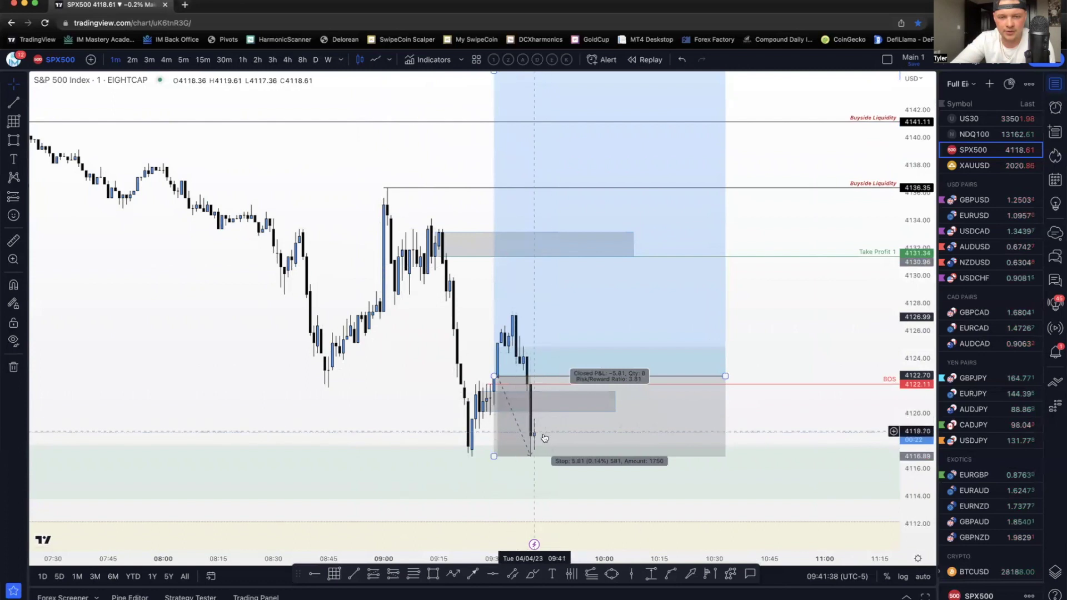
{"action": "left_click_drag", "start_coordinate": [437, 414], "coordinate": [458, 413]}
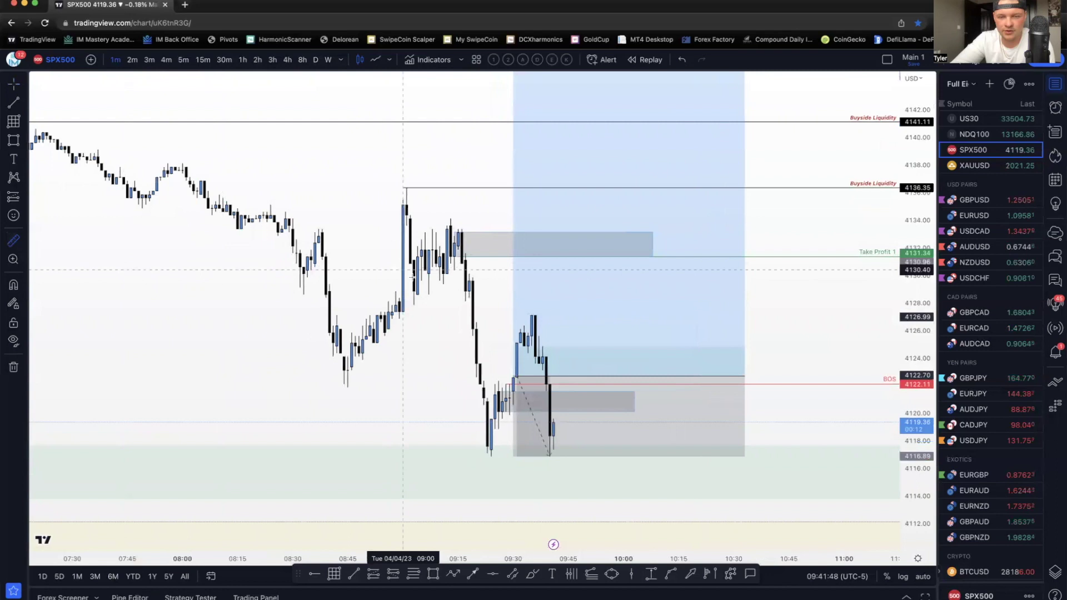
{"action": "left_click", "coordinate": [510, 376]}
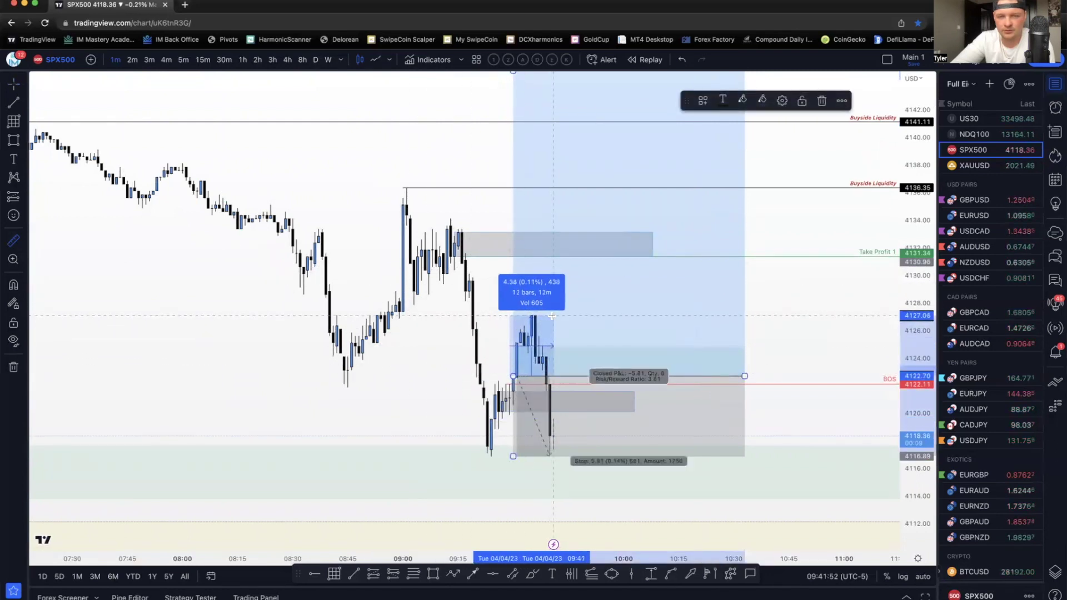
{"action": "left_click", "coordinate": [552, 316]}
{"action": "left_click", "coordinate": [844, 329]}
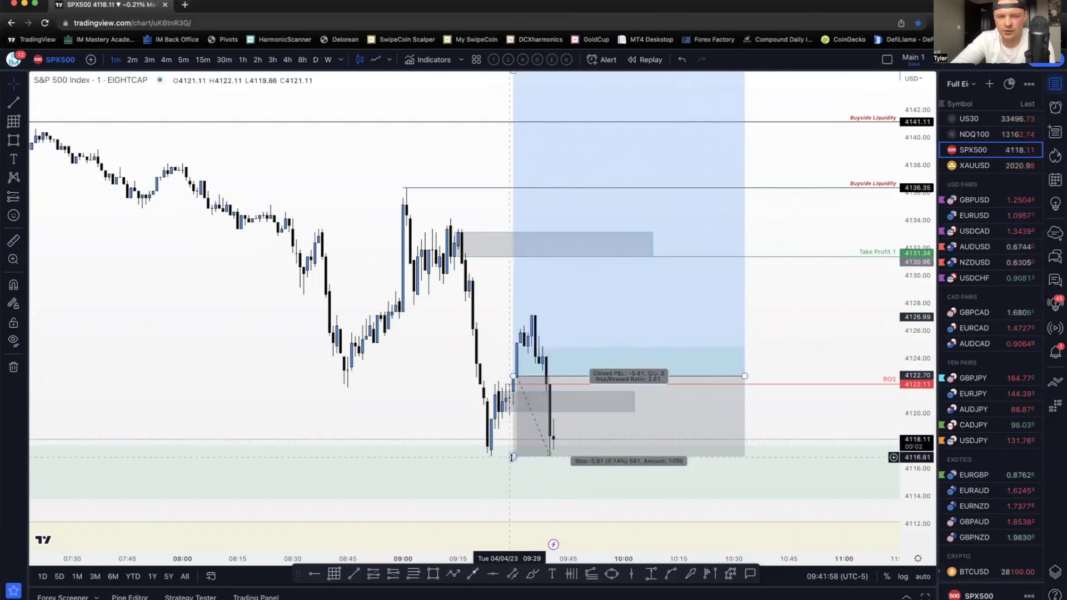
Lower the long position's stop level to 4116.36.
{"action": "left_click", "coordinate": [512, 457]}
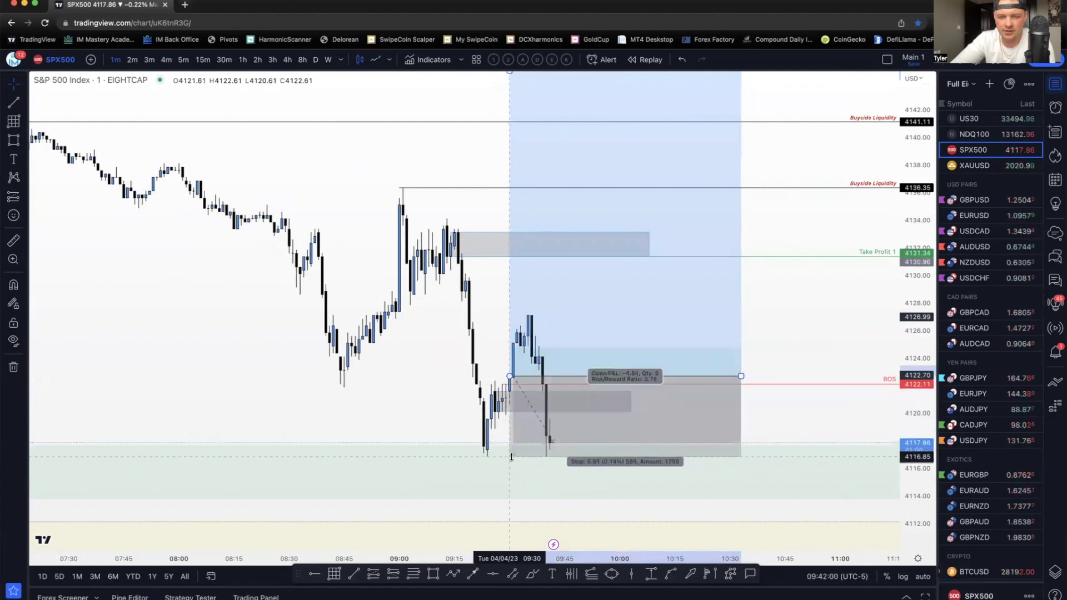
{"action": "left_click", "coordinate": [511, 457]}
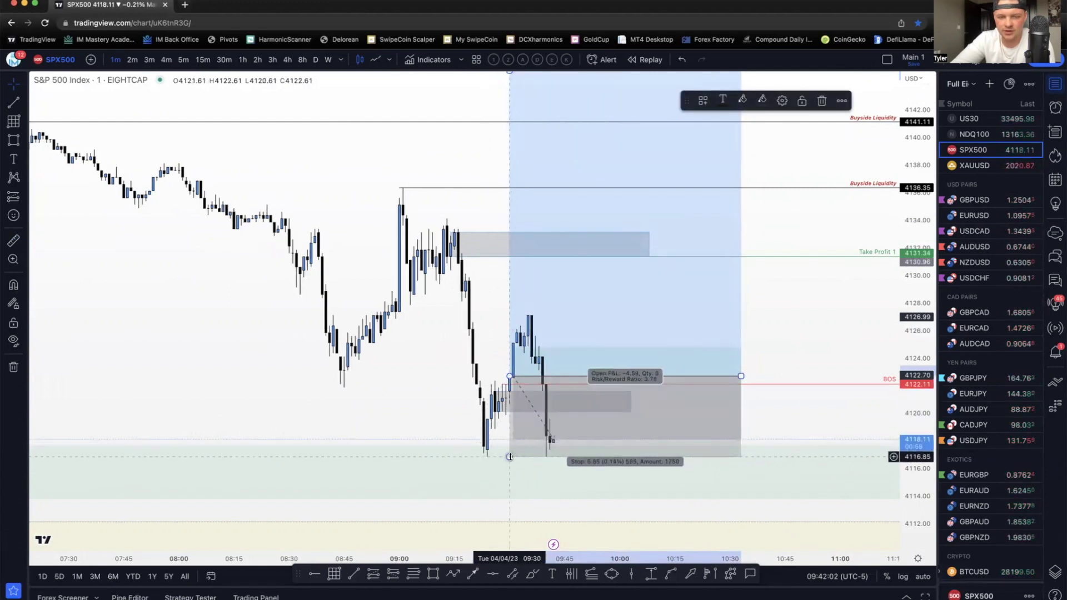
{"action": "left_click_drag", "start_coordinate": [510, 457], "coordinate": [509, 463]}
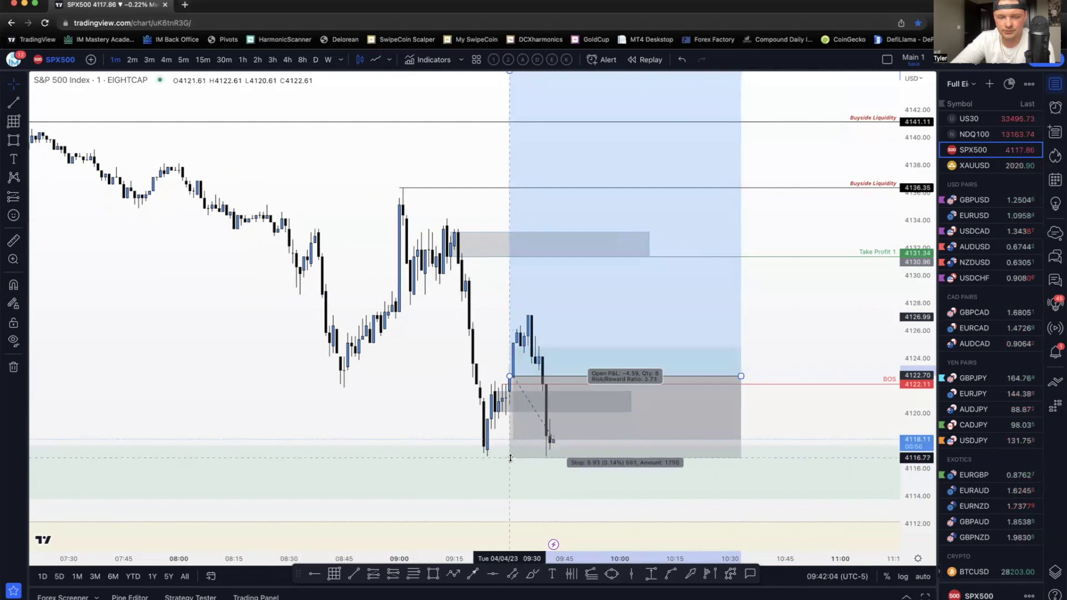
{"action": "left_click_drag", "start_coordinate": [510, 458], "coordinate": [509, 464]}
{"action": "left_click", "coordinate": [773, 413]}
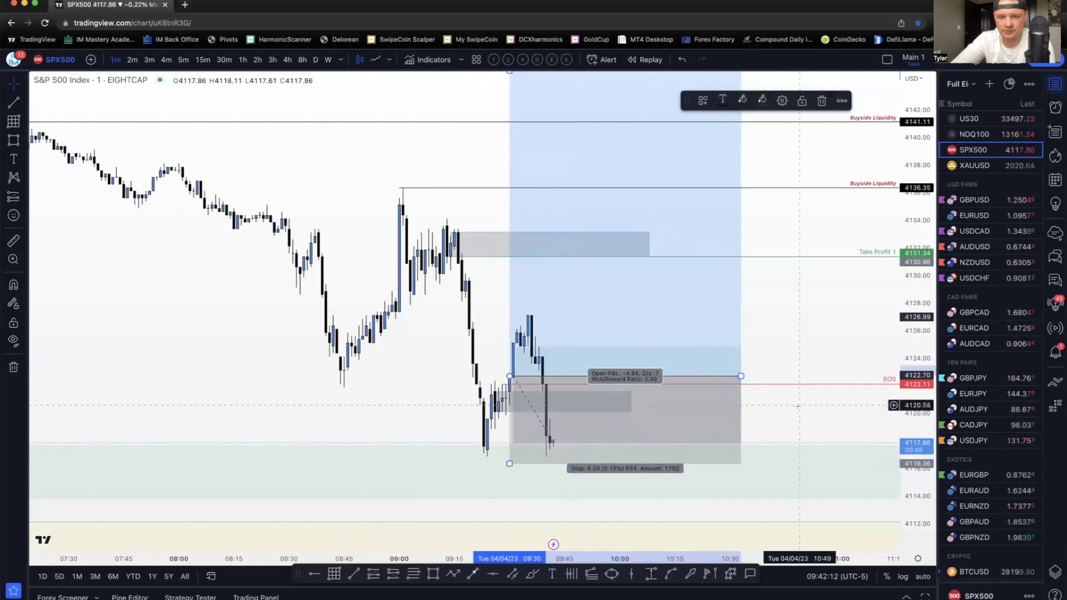
Examine the 15-minute SPX500 price against the green zone, the rising trend line and the yellow zone, ending on the 5-minute chart.
{"action": "left_click_drag", "start_coordinate": [788, 412], "coordinate": [754, 418]}
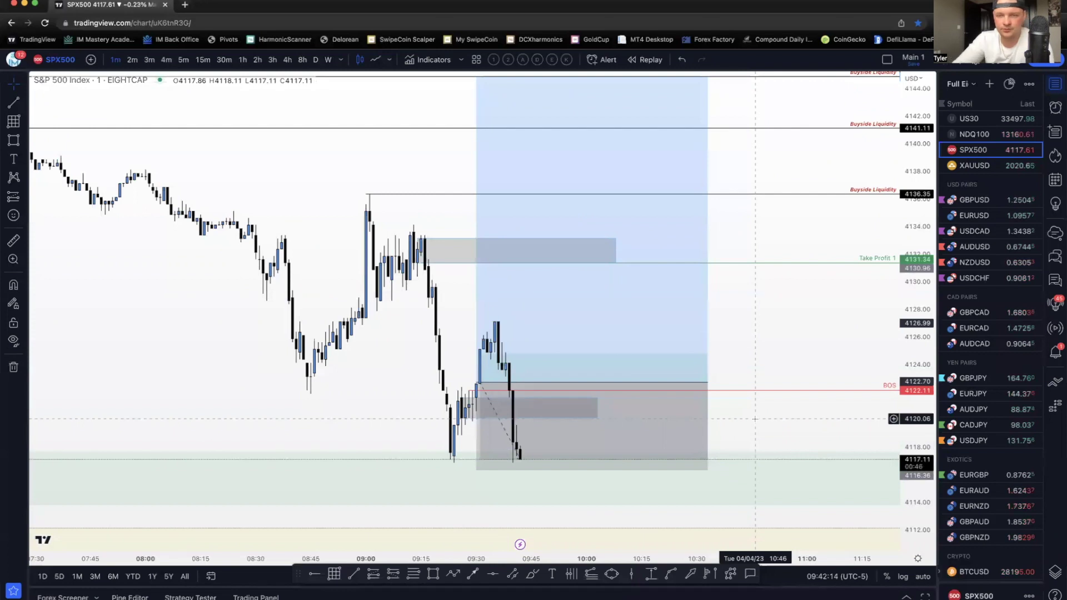
{"action": "left_click", "coordinate": [203, 60]}
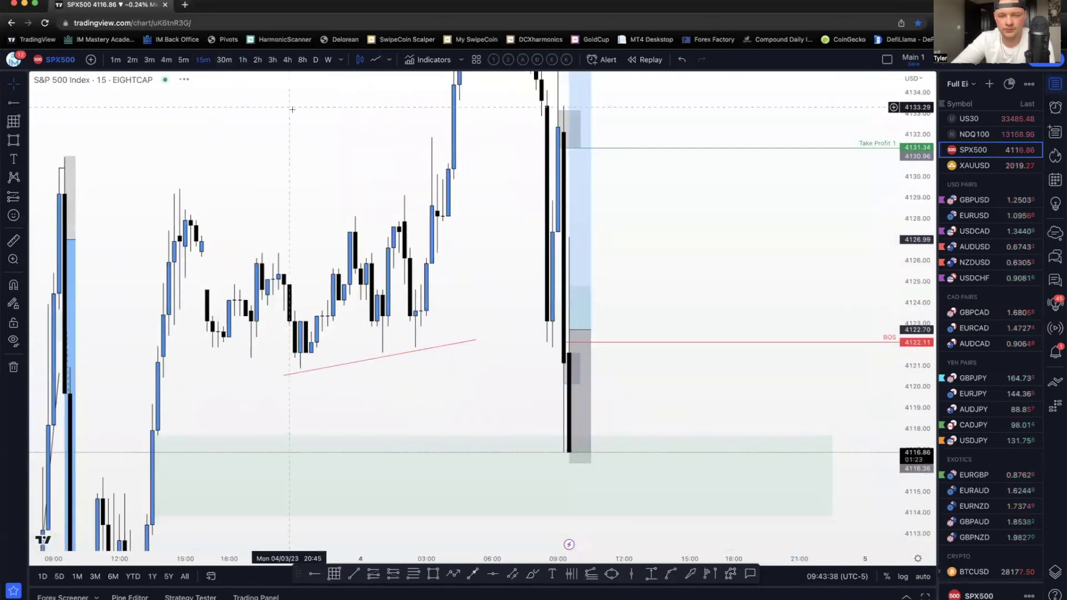
{"action": "left_click_drag", "start_coordinate": [380, 378], "coordinate": [370, 276]}
{"action": "left_click_drag", "start_coordinate": [928, 325], "coordinate": [927, 356]}
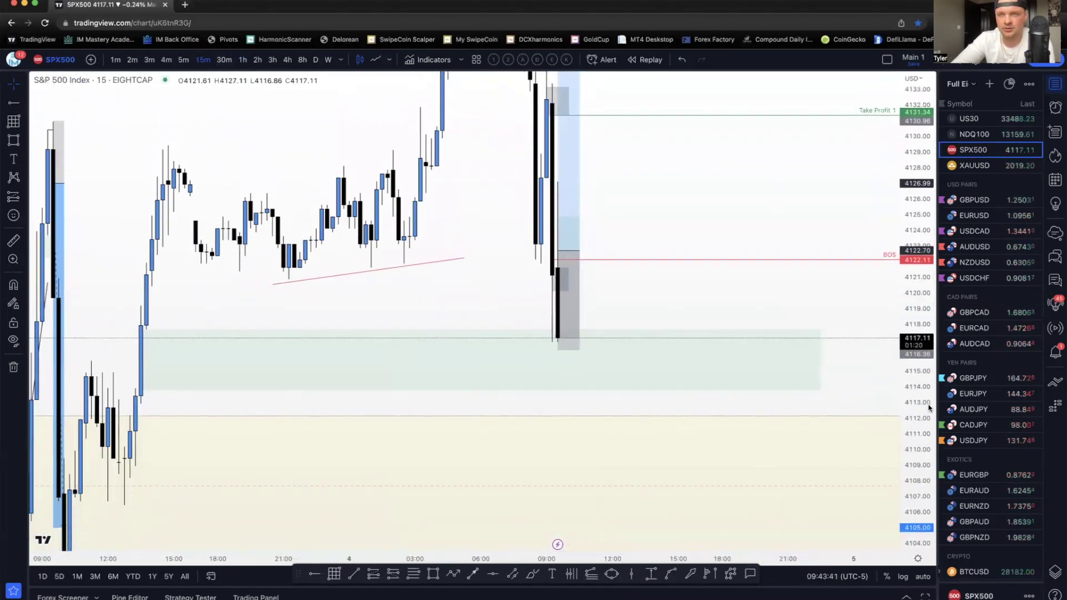
{"action": "left_click_drag", "start_coordinate": [580, 405], "coordinate": [740, 427]}
{"action": "left_click_drag", "start_coordinate": [805, 326], "coordinate": [767, 351]}
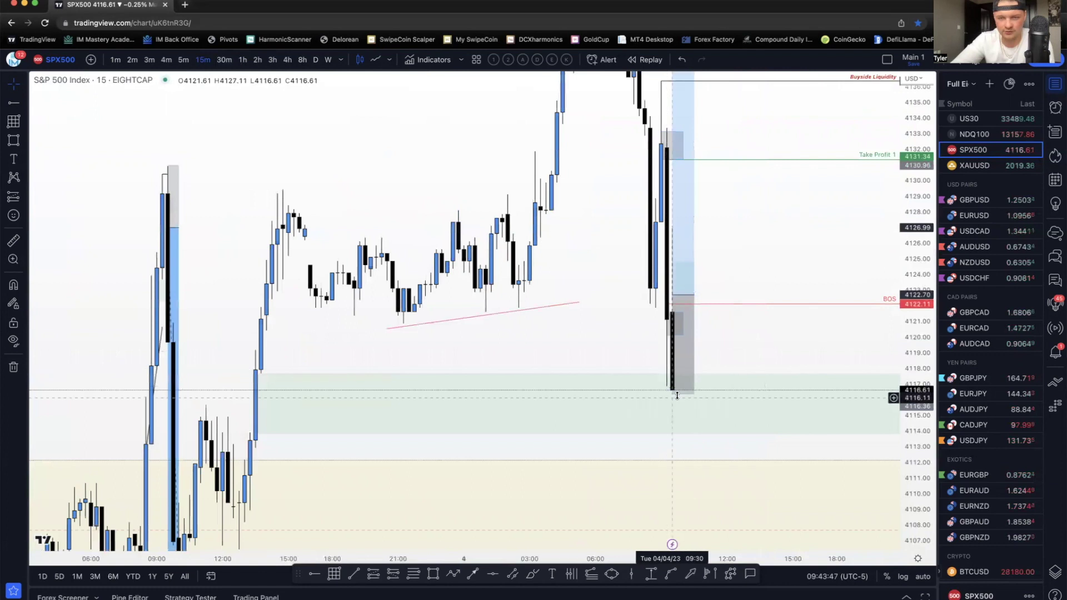
{"action": "left_click_drag", "start_coordinate": [774, 353], "coordinate": [736, 355]}
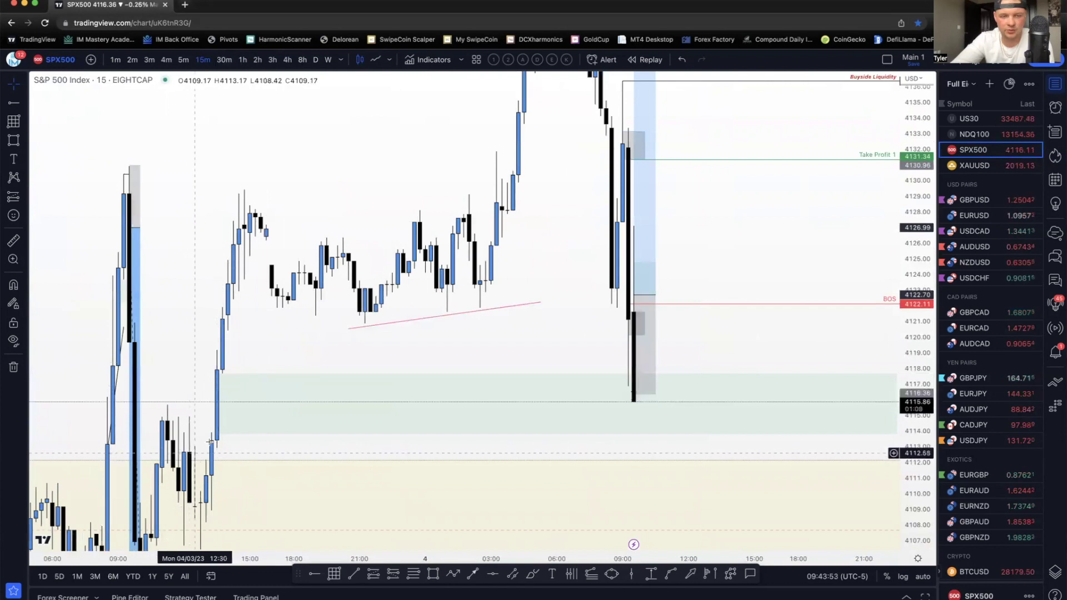
{"action": "left_click_drag", "start_coordinate": [722, 351], "coordinate": [633, 370]}
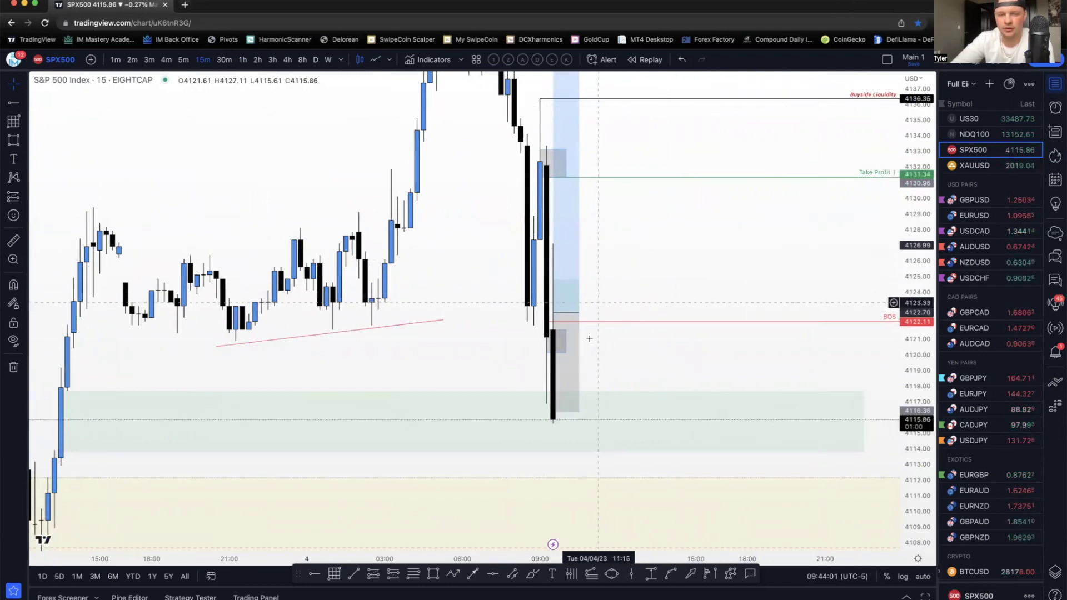
{"action": "left_click_drag", "start_coordinate": [724, 270], "coordinate": [702, 281]}
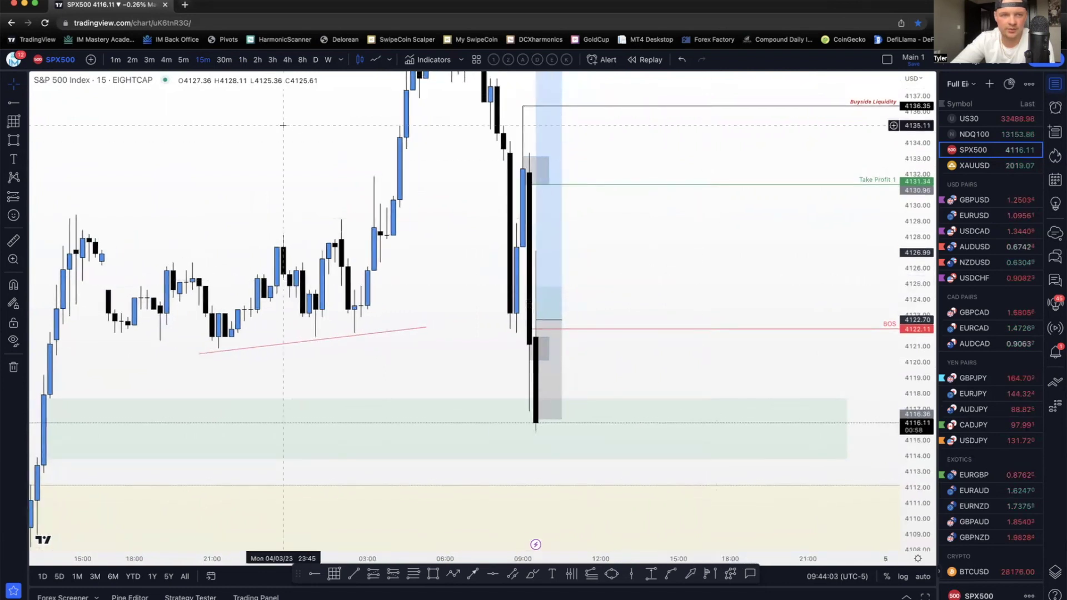
{"action": "left_click", "coordinate": [184, 60]}
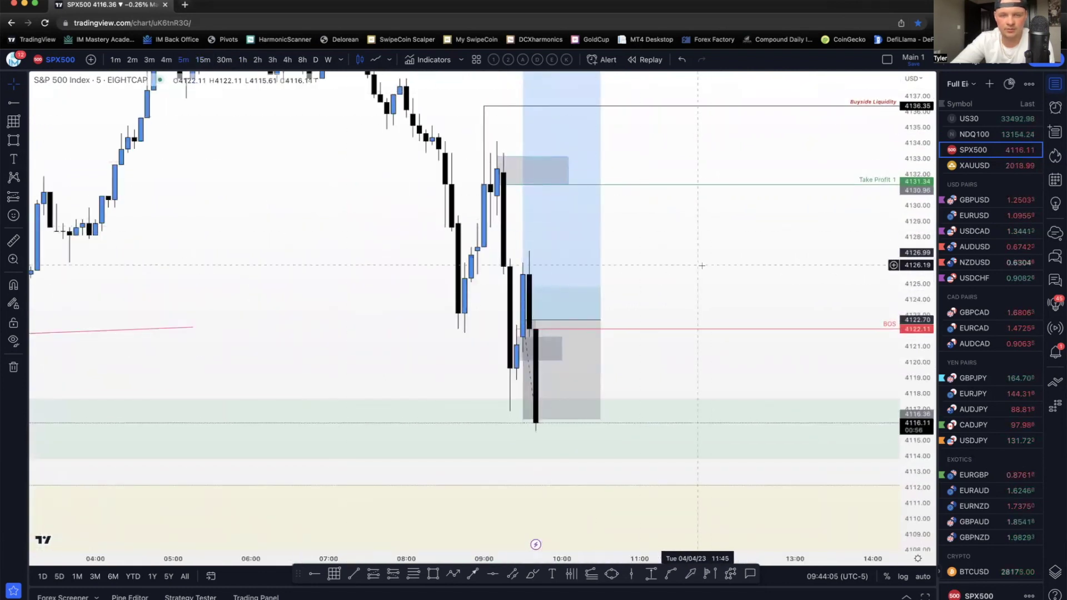
Examine SPX500 price around the long position's stop and the green zone on the 5-minute chart, ending on the 1-minute chart.
{"action": "scroll", "coordinate": [709, 270], "scroll_direction": "down", "scroll_amount": 2}
{"action": "left_click_drag", "start_coordinate": [444, 309], "coordinate": [489, 307]}
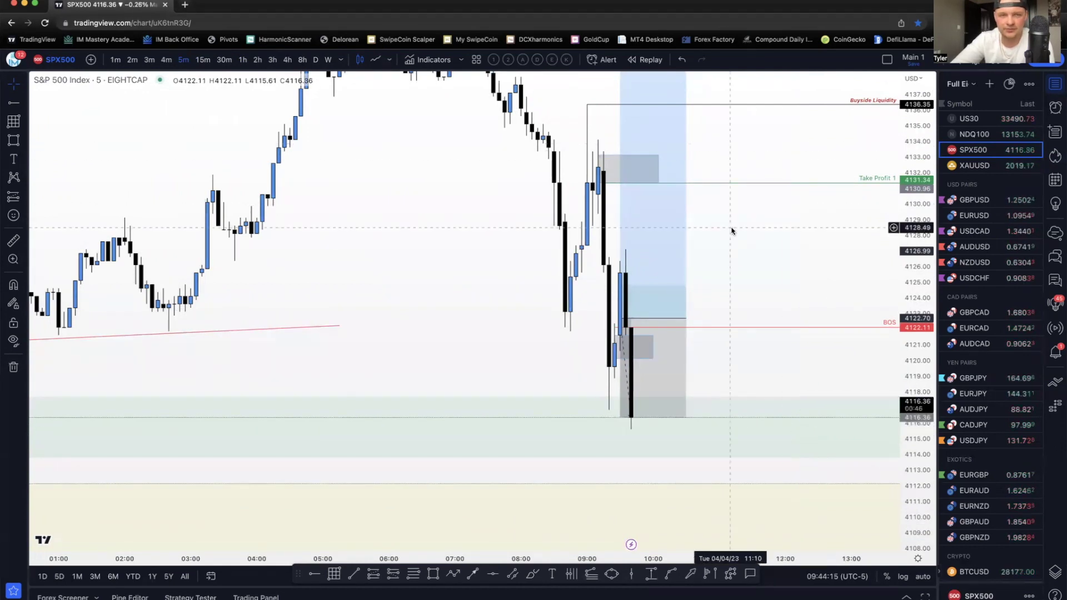
{"action": "left_click_drag", "start_coordinate": [748, 248], "coordinate": [687, 288]}
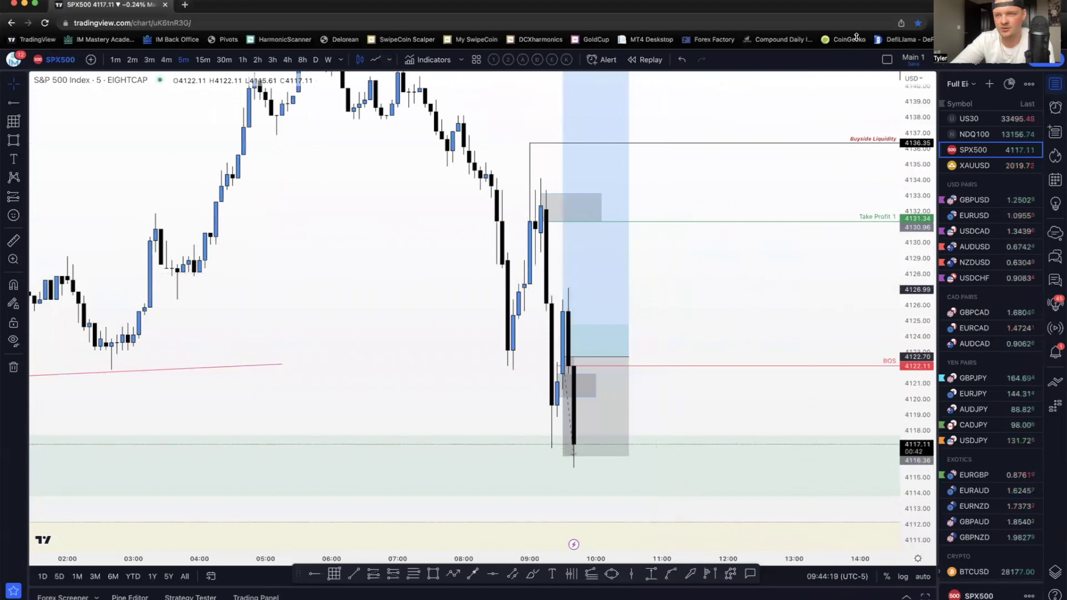
{"action": "left_click_drag", "start_coordinate": [861, 331], "coordinate": [801, 361]}
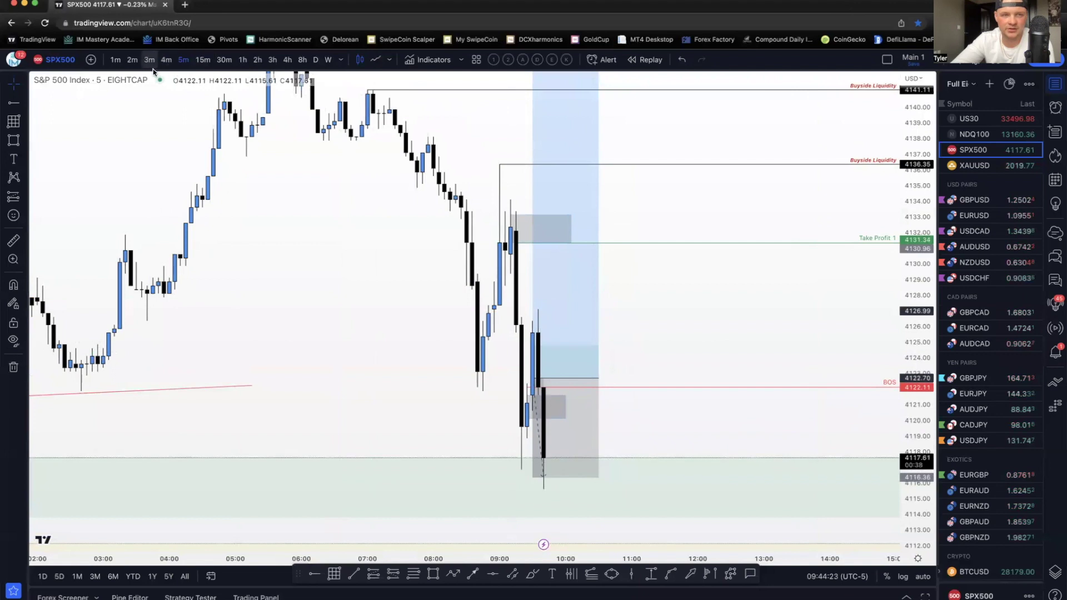
{"action": "left_click_drag", "start_coordinate": [667, 289], "coordinate": [683, 277]}
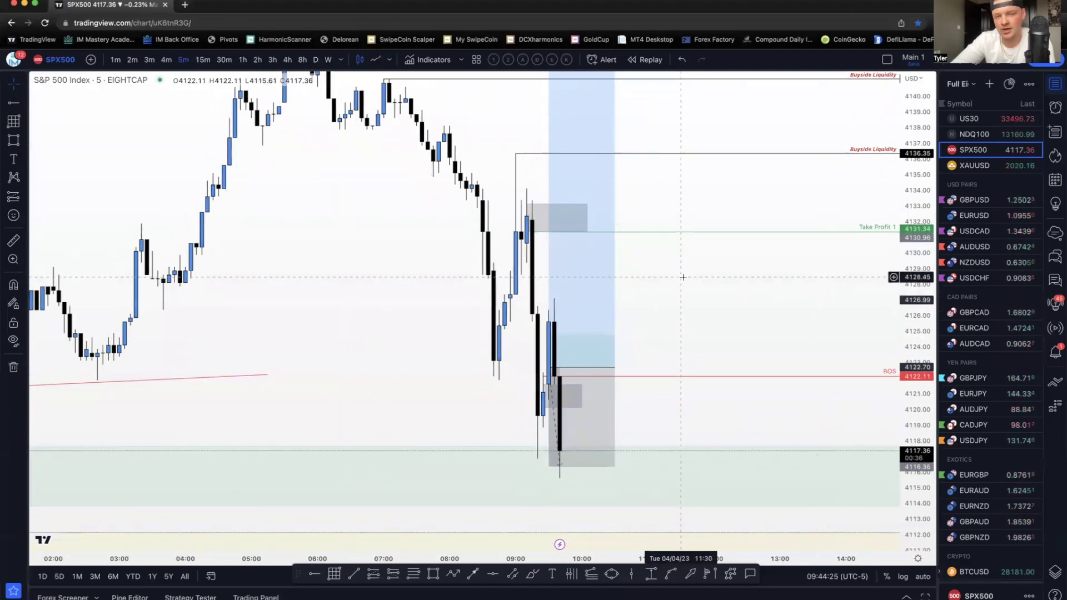
{"action": "scroll", "coordinate": [683, 277], "scroll_direction": "down", "scroll_amount": 3}
{"action": "left_click_drag", "start_coordinate": [345, 282], "coordinate": [270, 271]}
{"action": "left_click", "coordinate": [115, 59]}
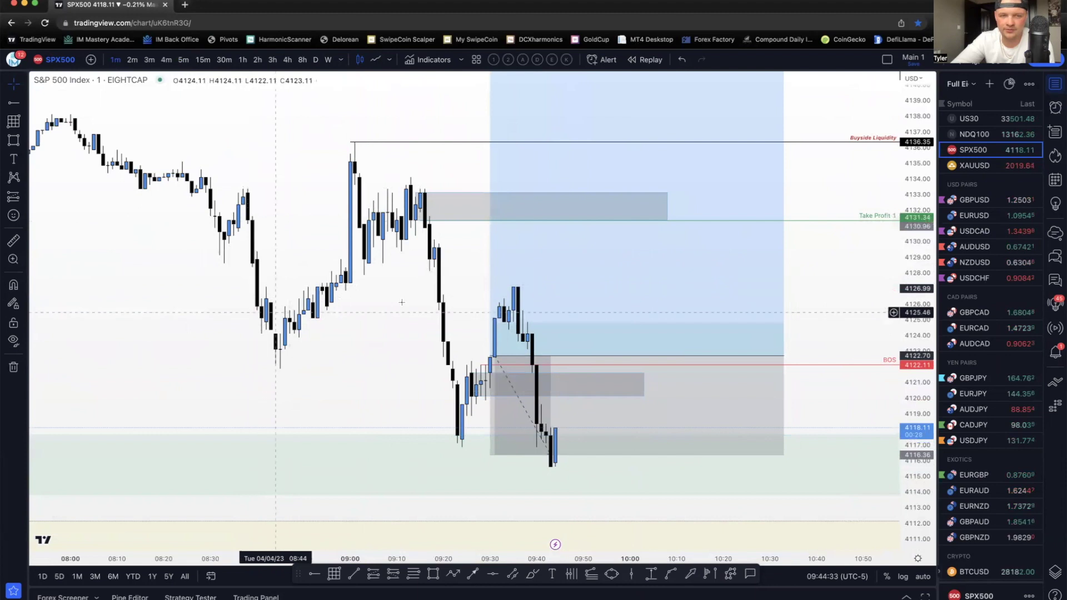
{"action": "mouse_move", "coordinate": [557, 405]}
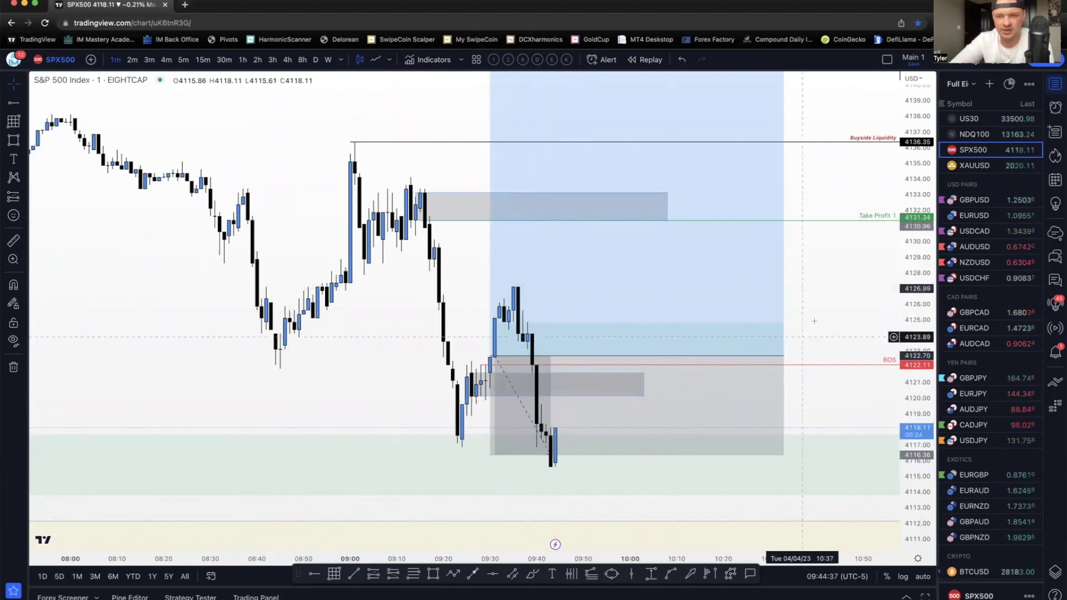
{"action": "left_click_drag", "start_coordinate": [816, 327], "coordinate": [826, 305]}
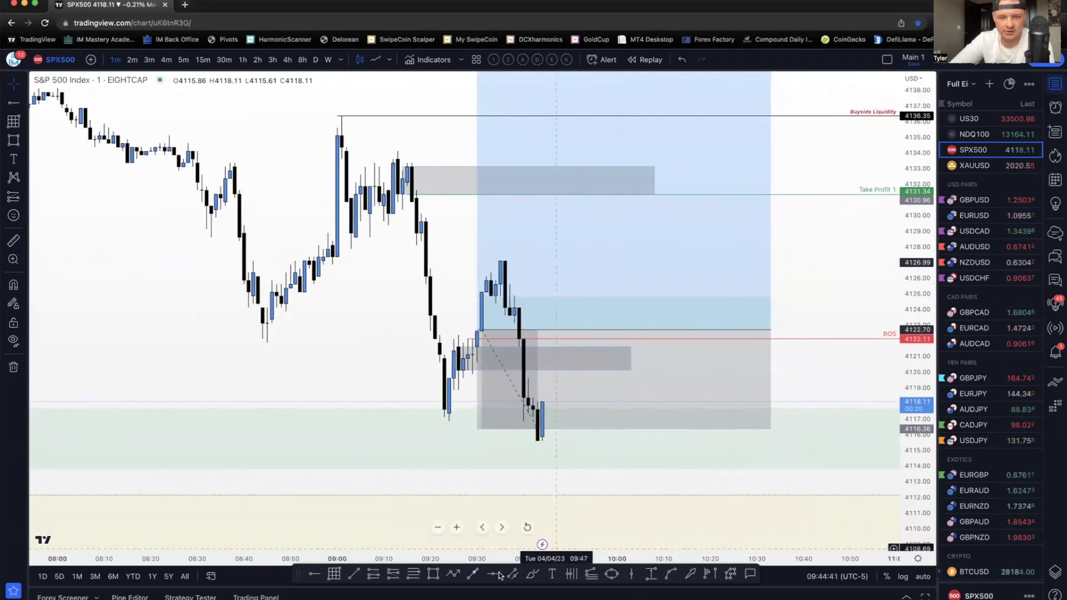